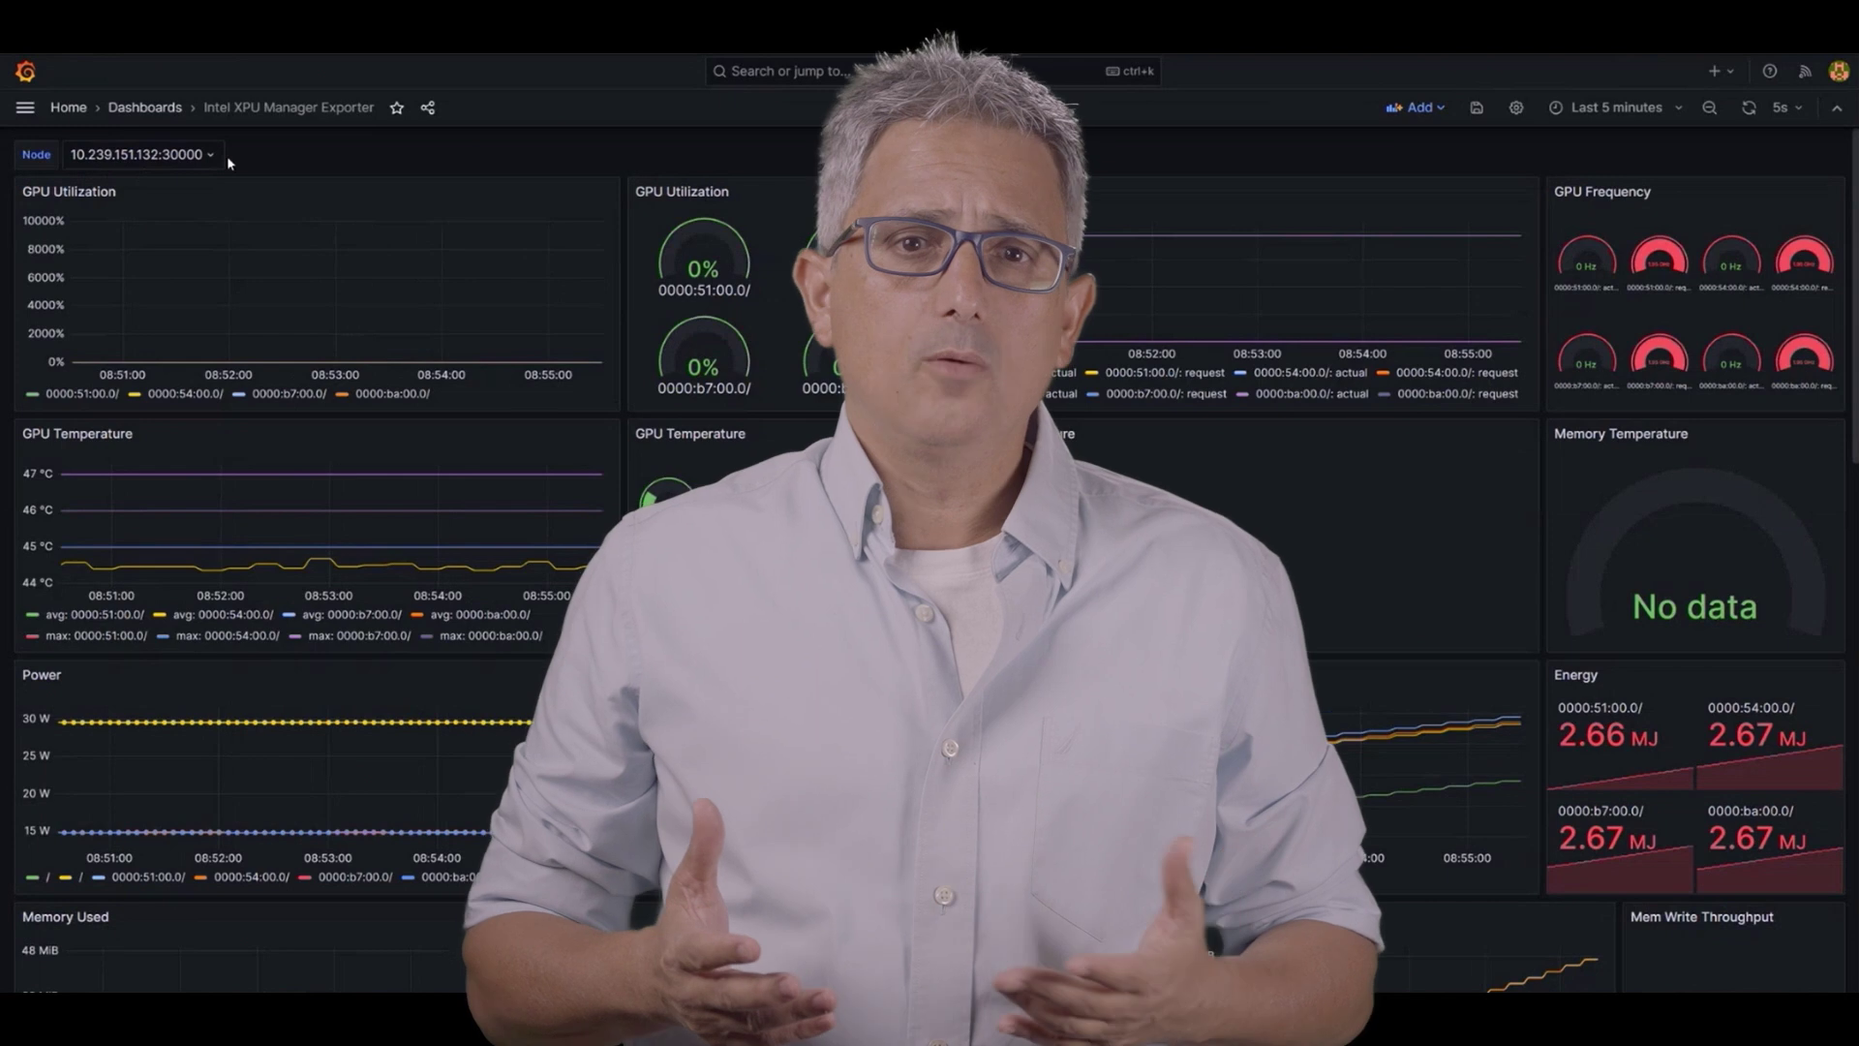
Step: Switch the dashboard to node 10.239.172.36:30000, then back to four-GPU node 10.239.151.132:30000
left_click(222, 155)
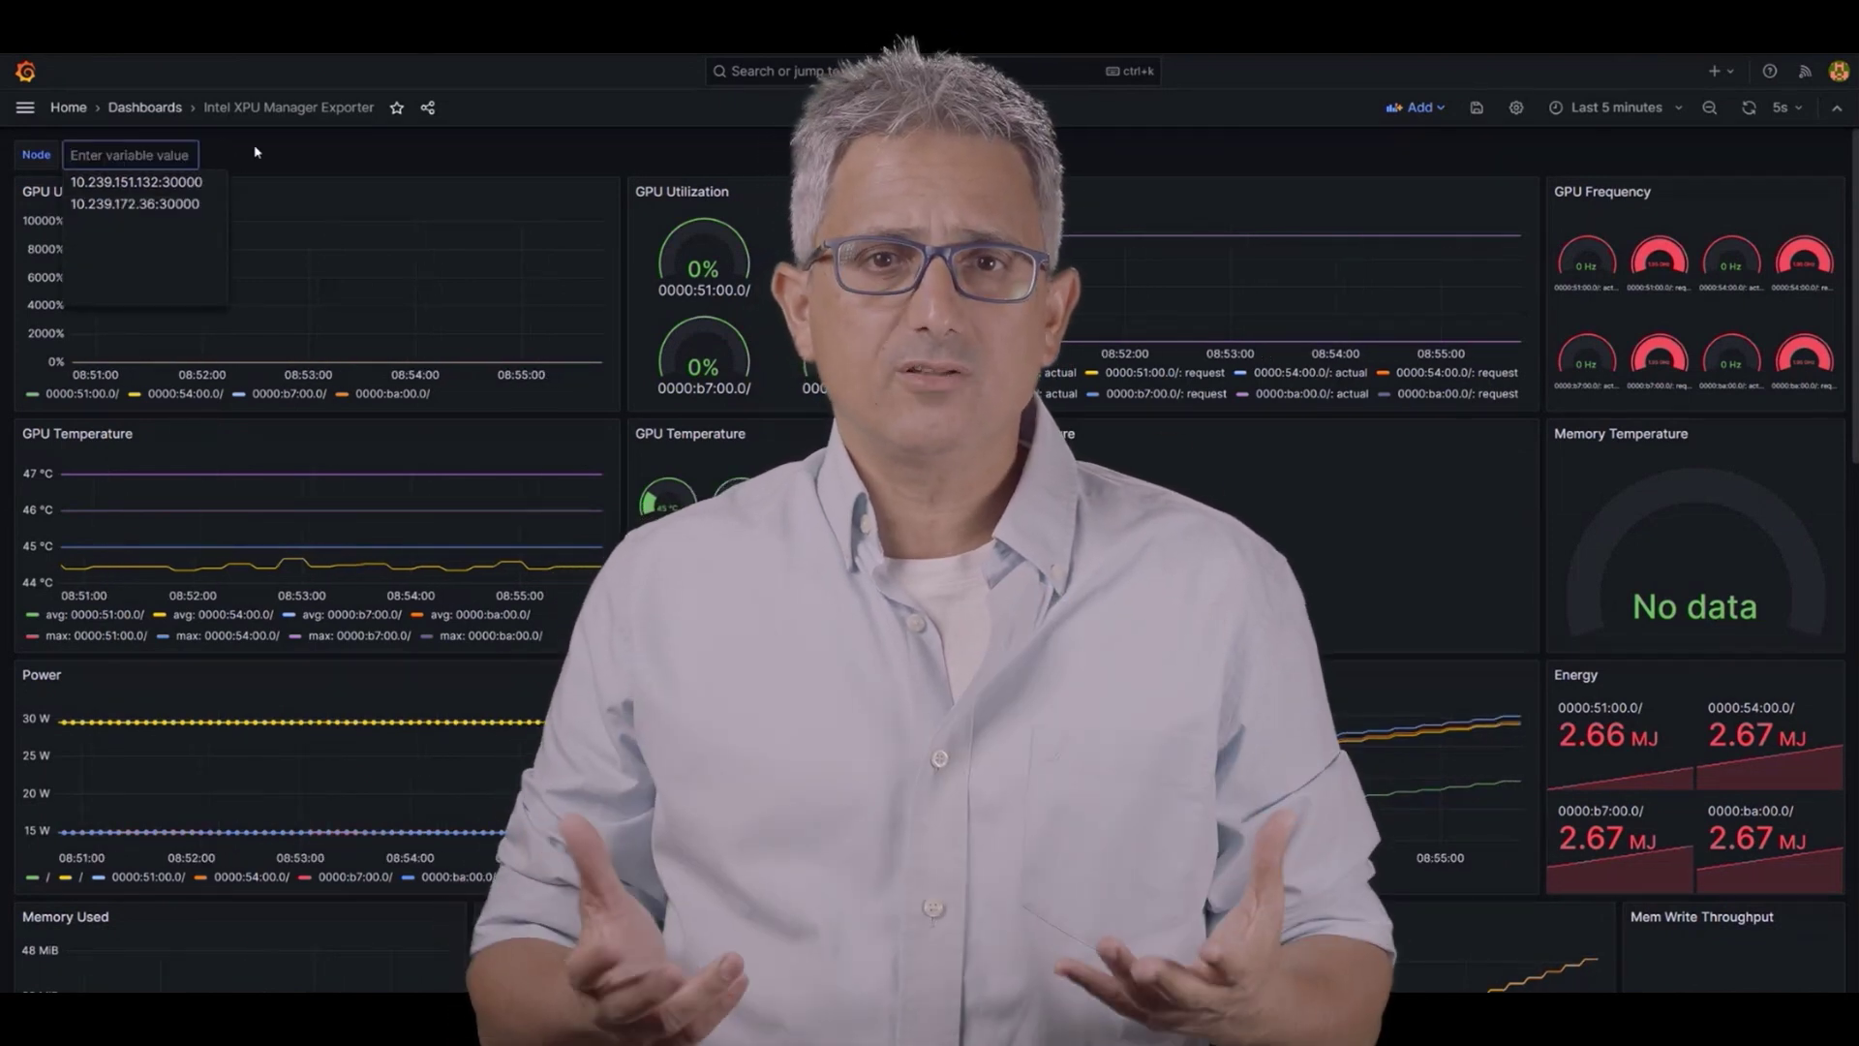
left_click(257, 152)
left_click(135, 155)
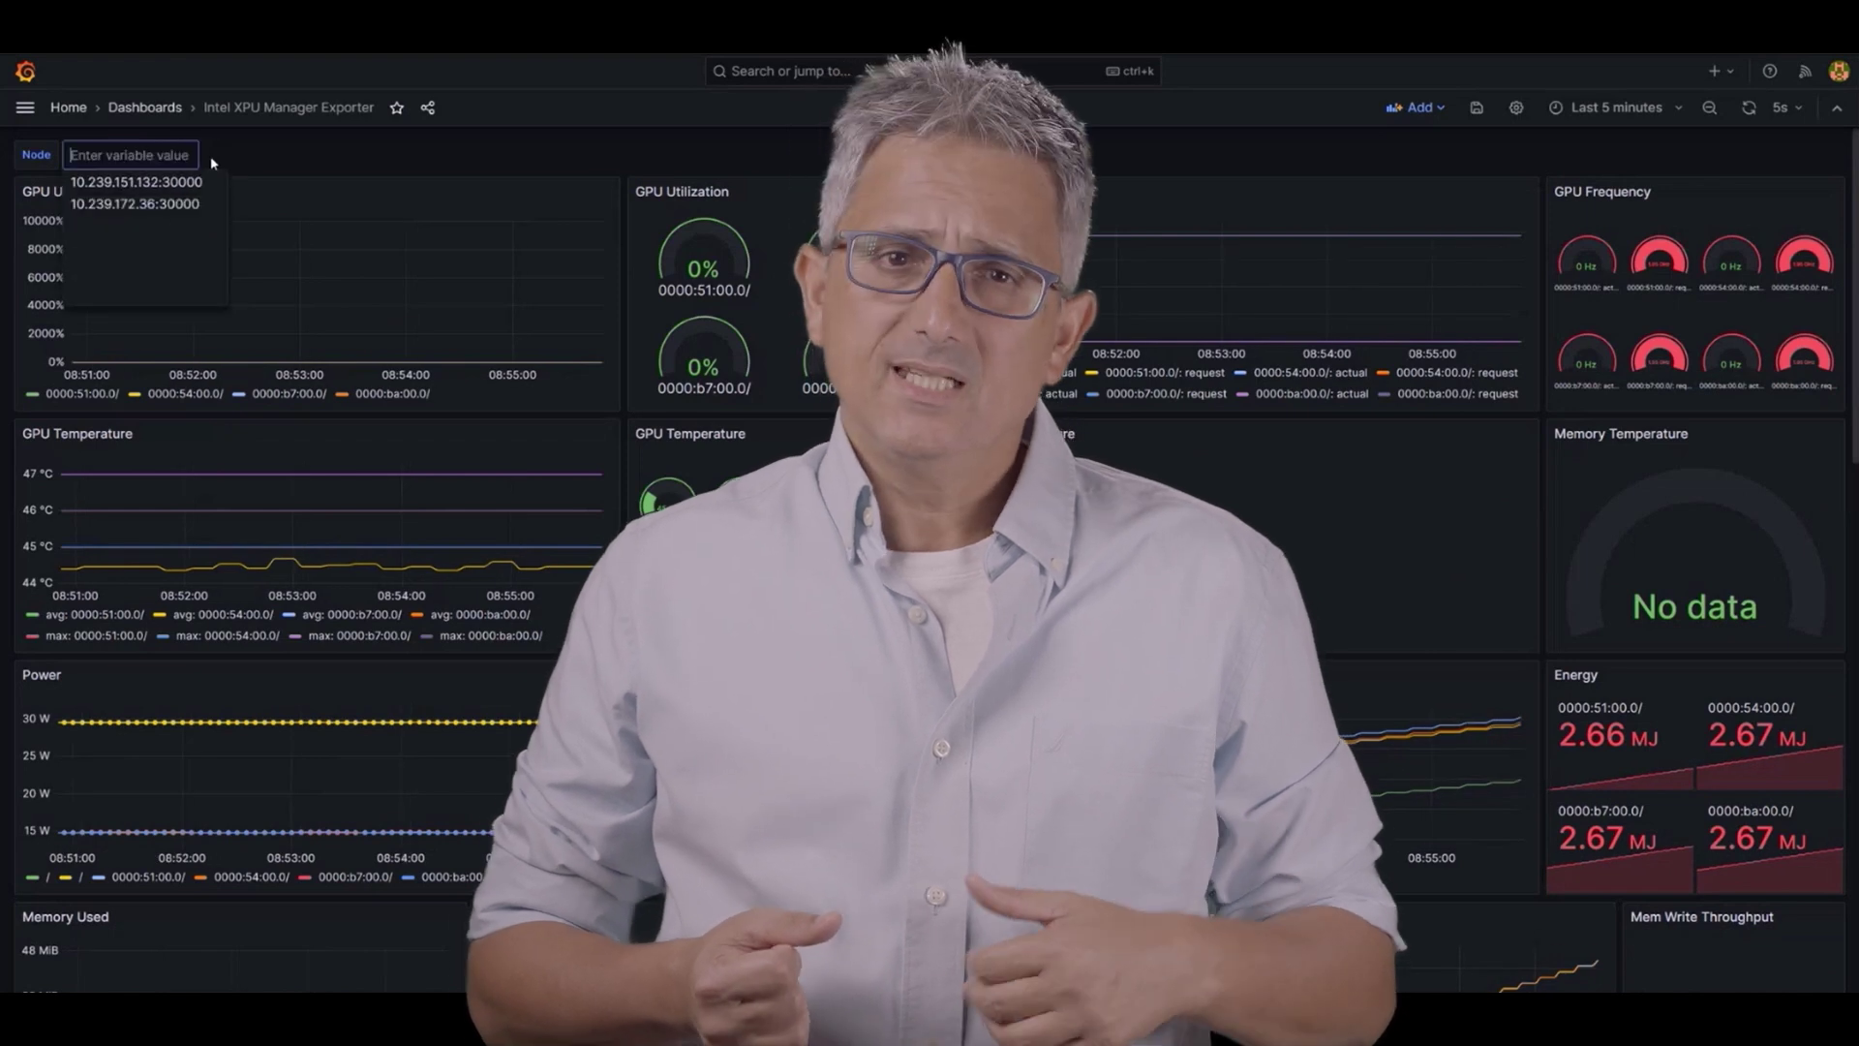
left_click(177, 204)
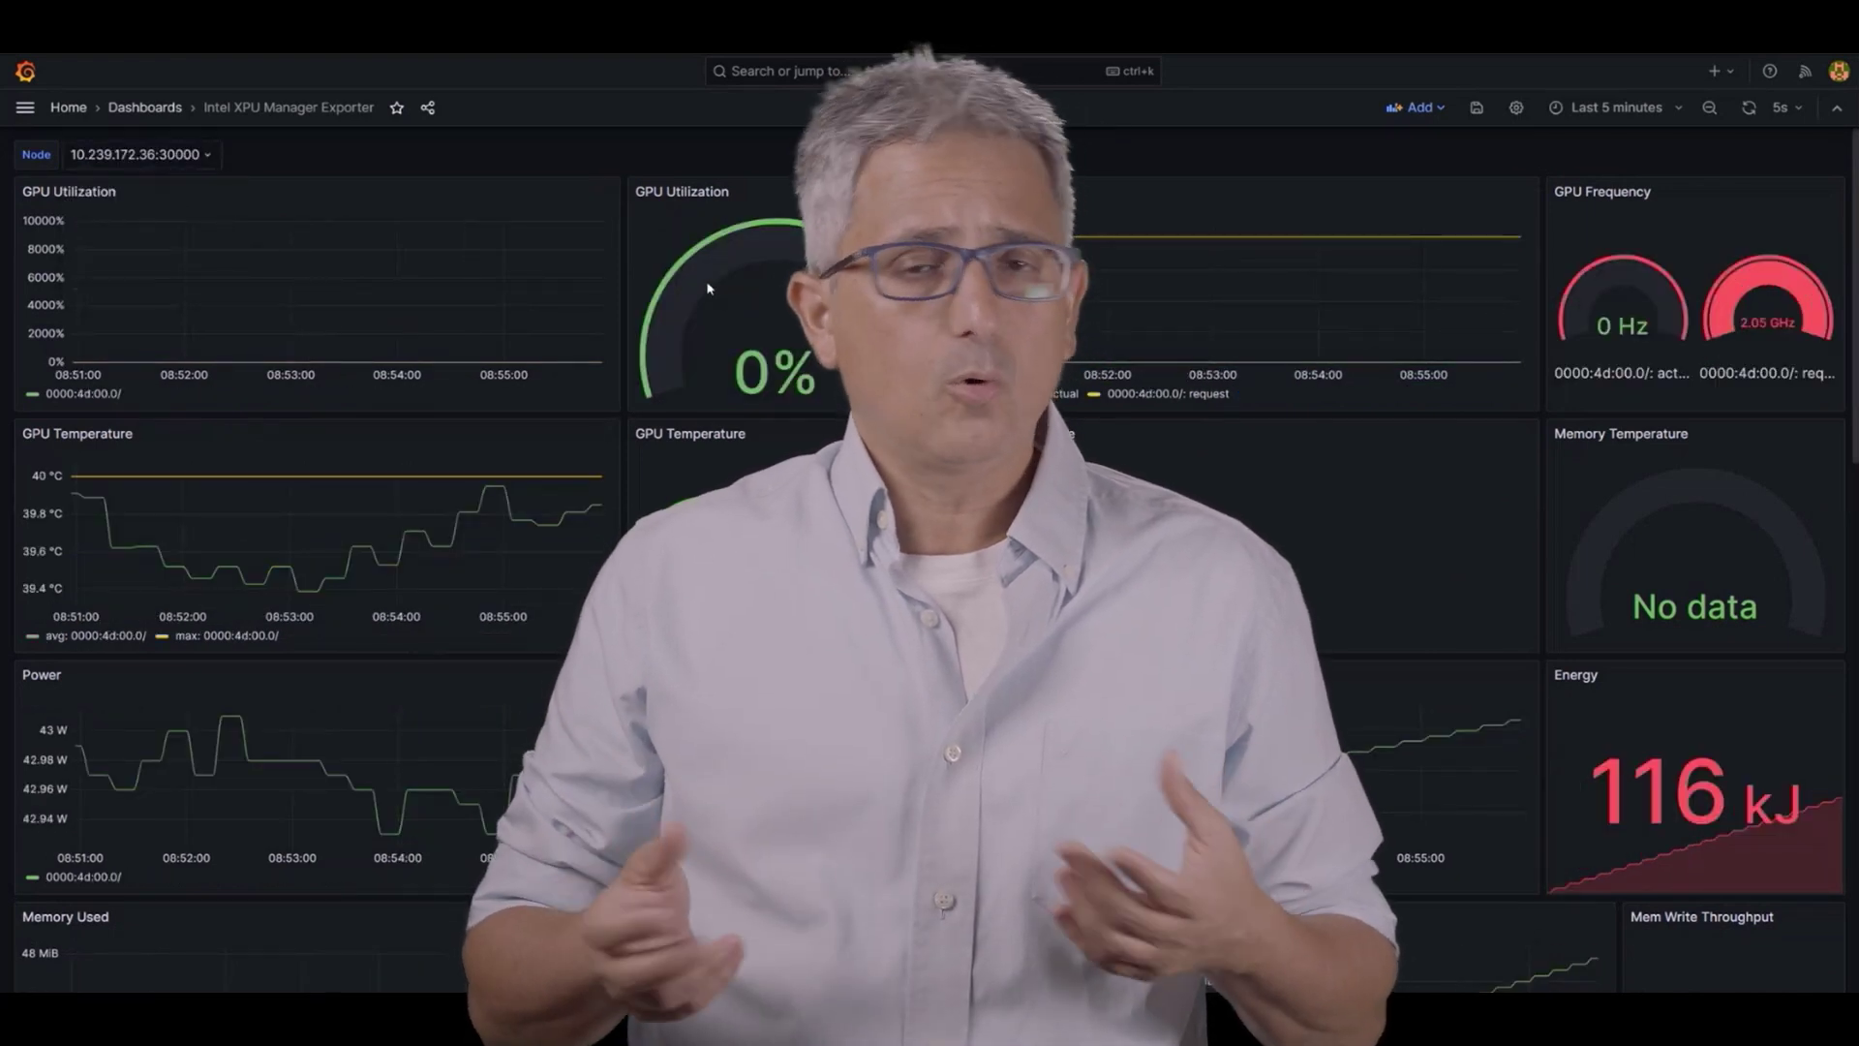
left_click(214, 160)
left_click(136, 179)
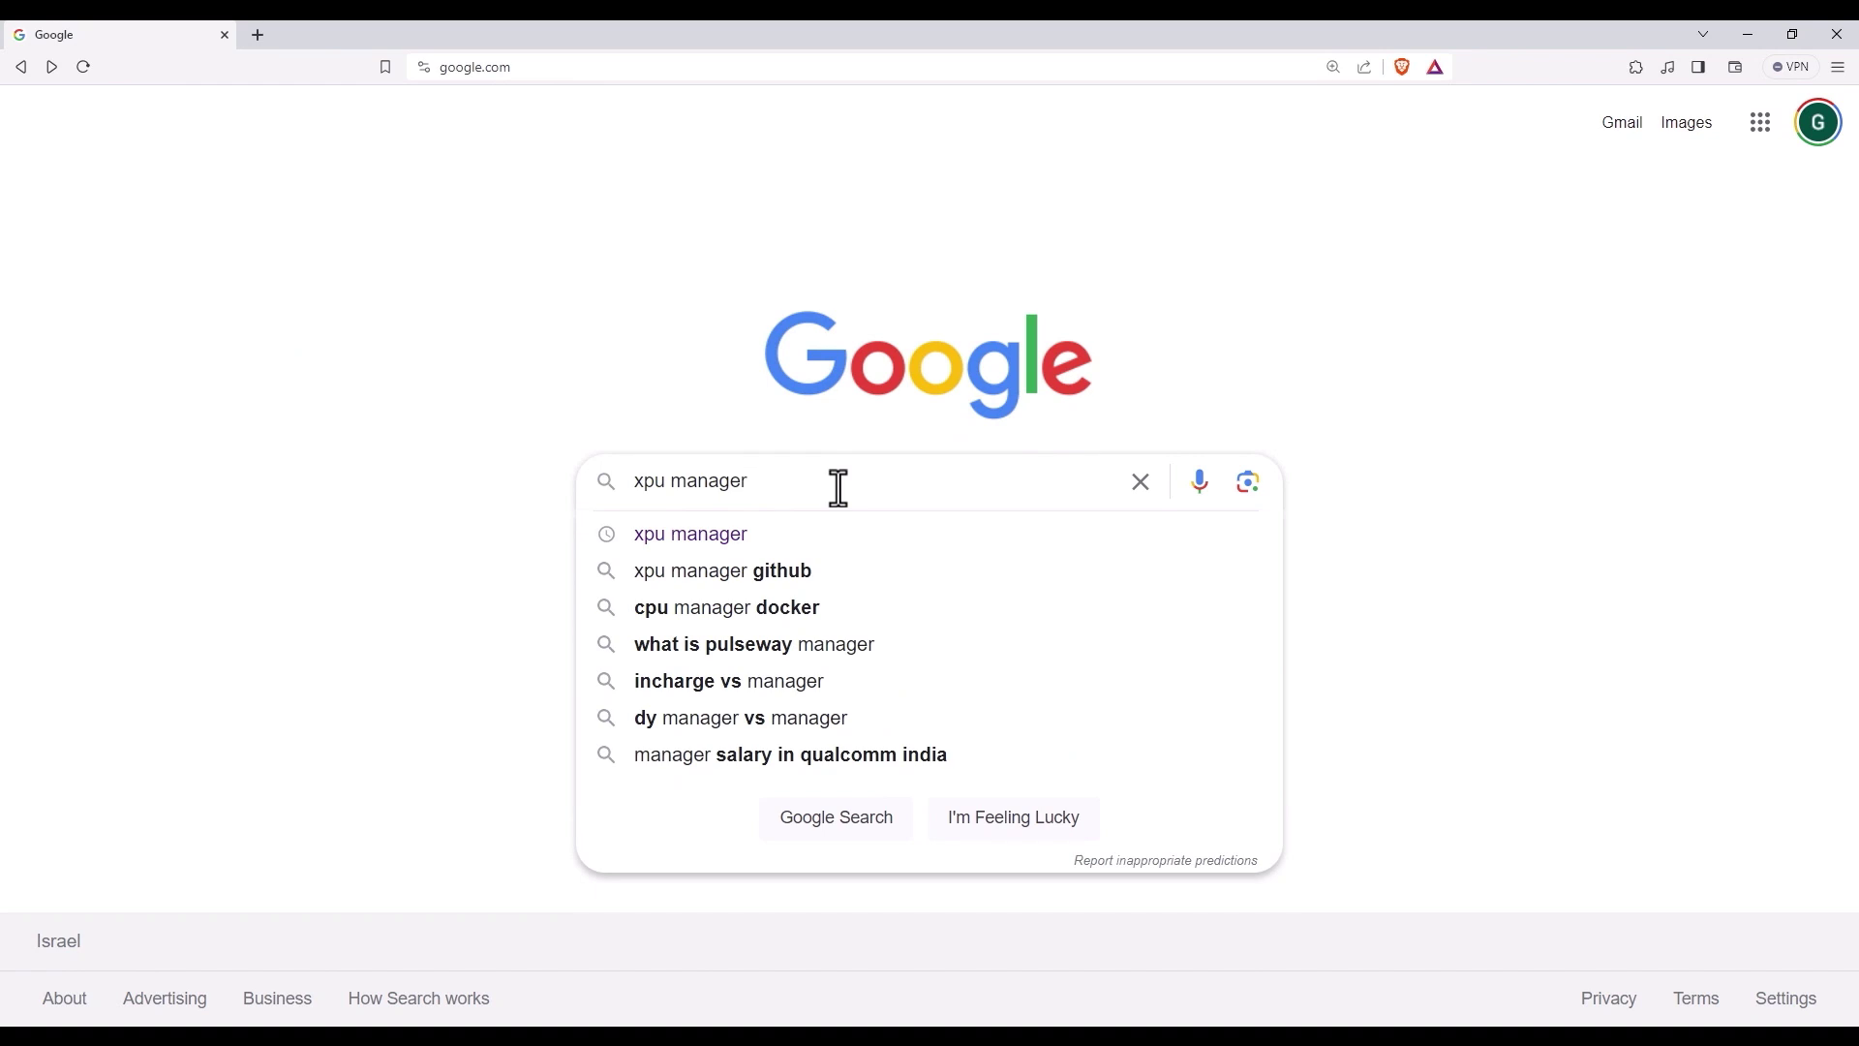
Step: Search 'xpu manager' and open the Intel XPU Manager page down to its Downloads section
key("Return")
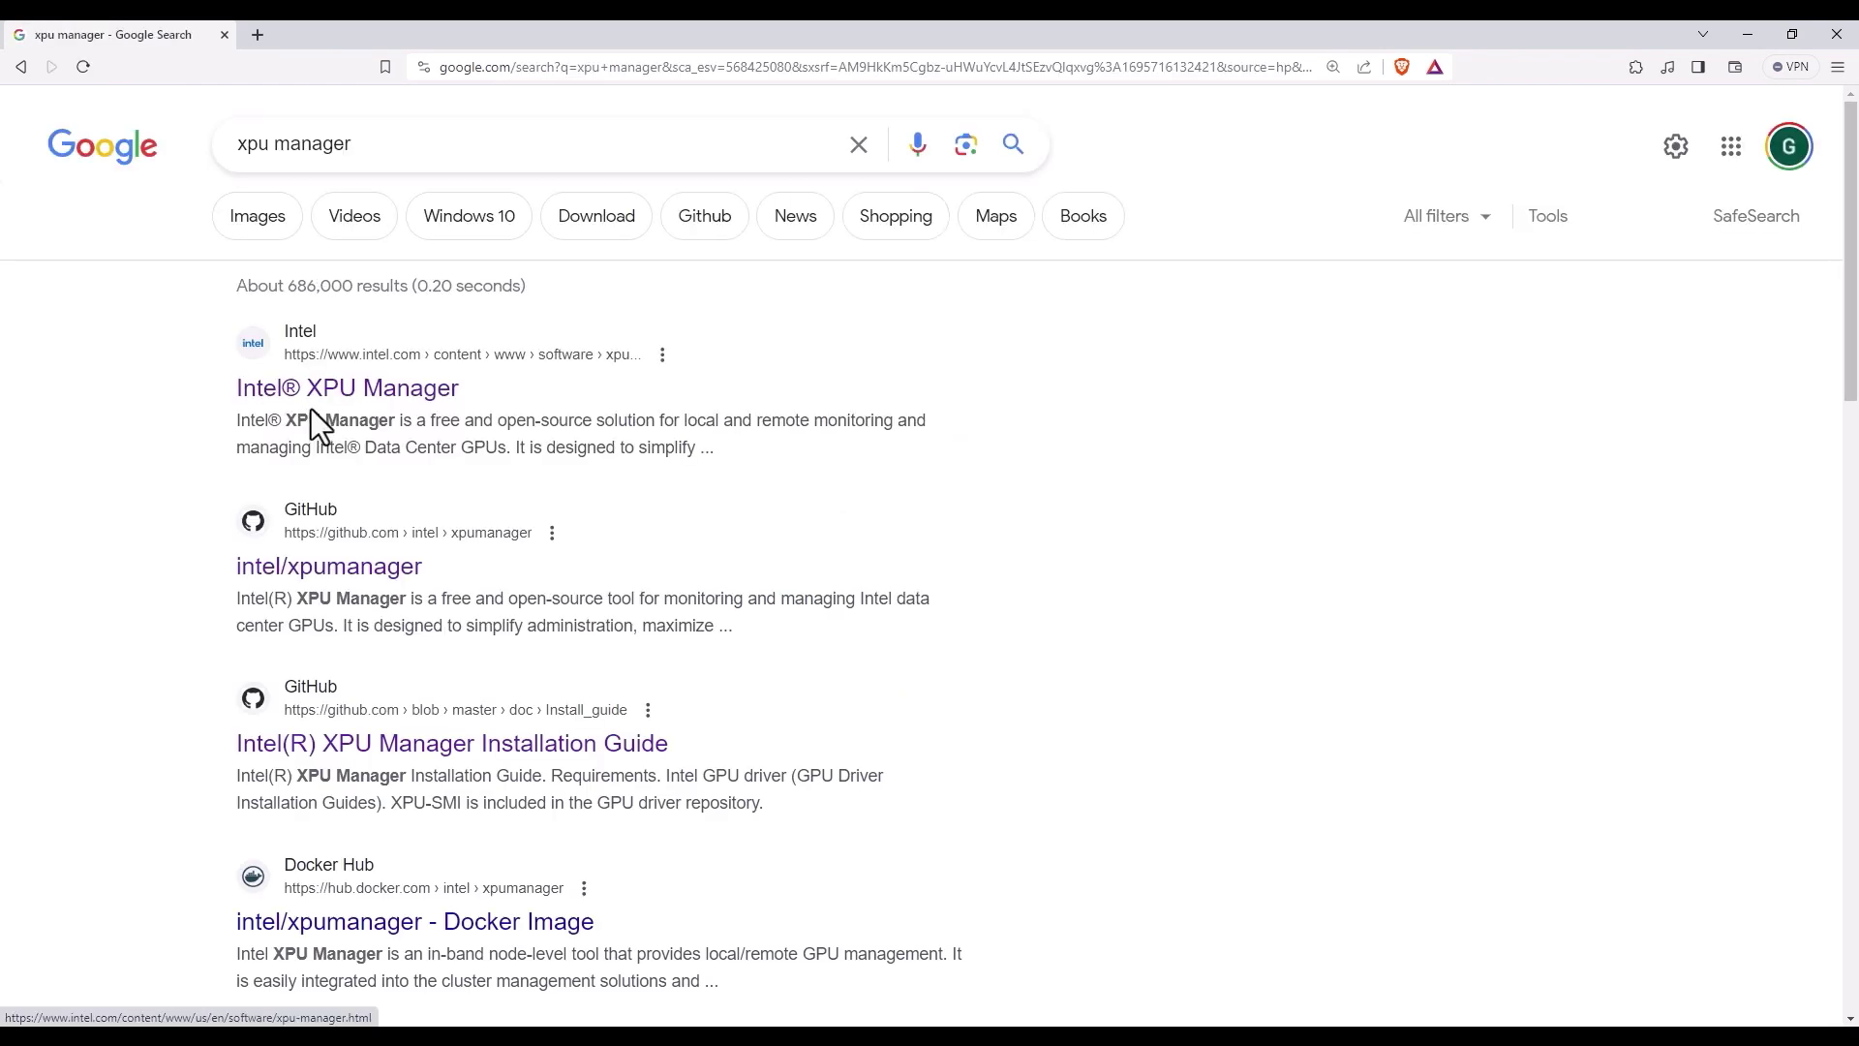
left_click(313, 394)
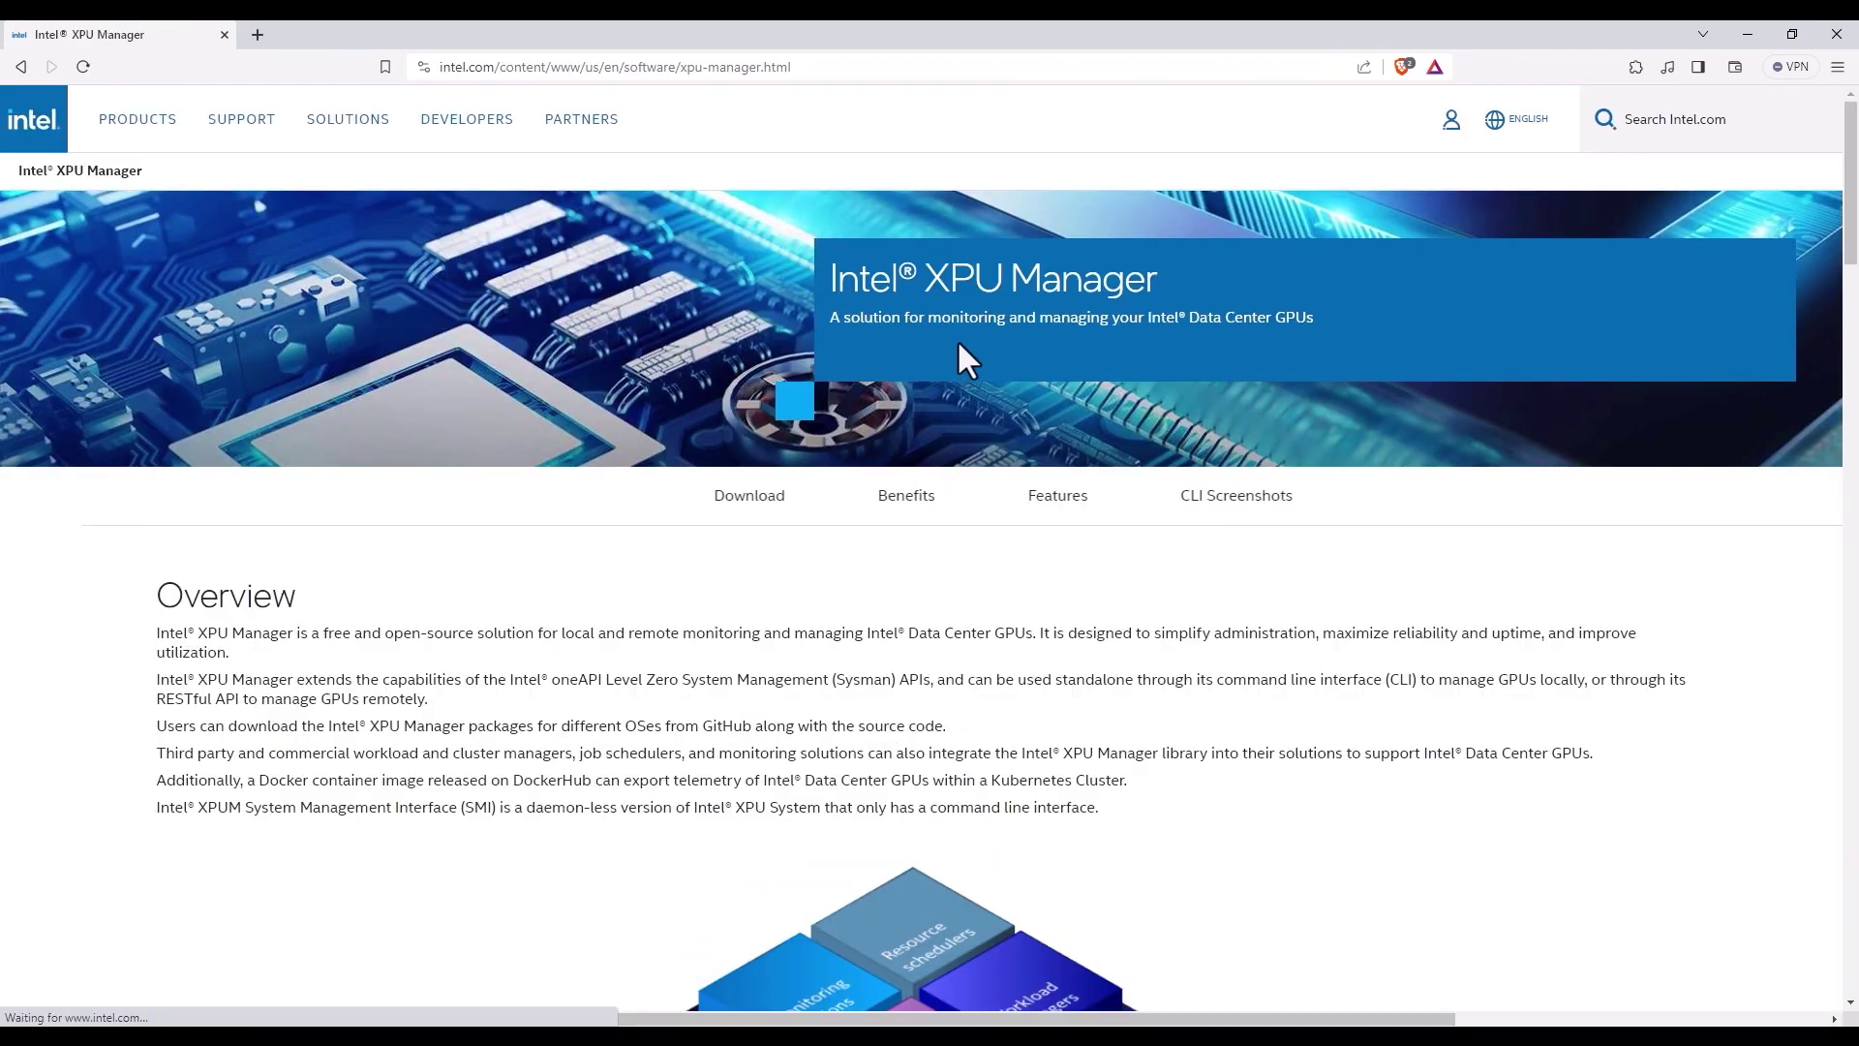
scroll(714, 480, "down", 7)
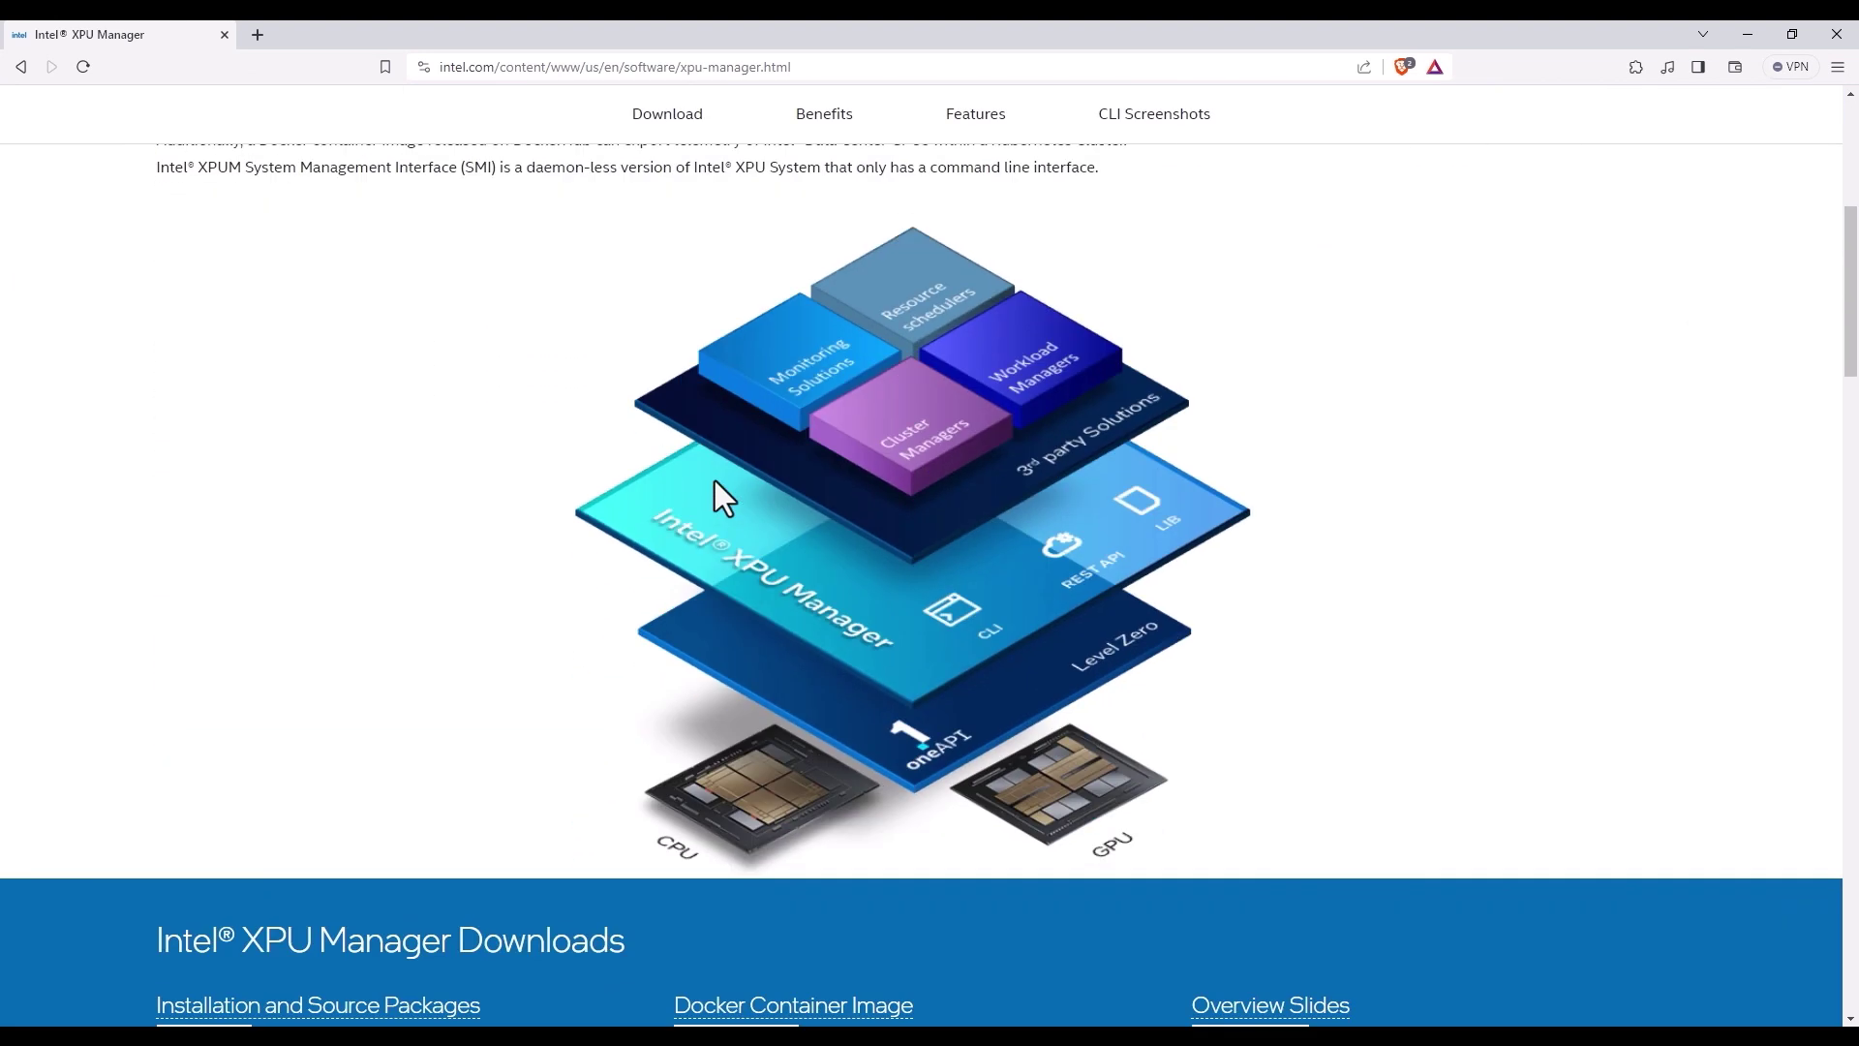
scroll(713, 476, "down", 5)
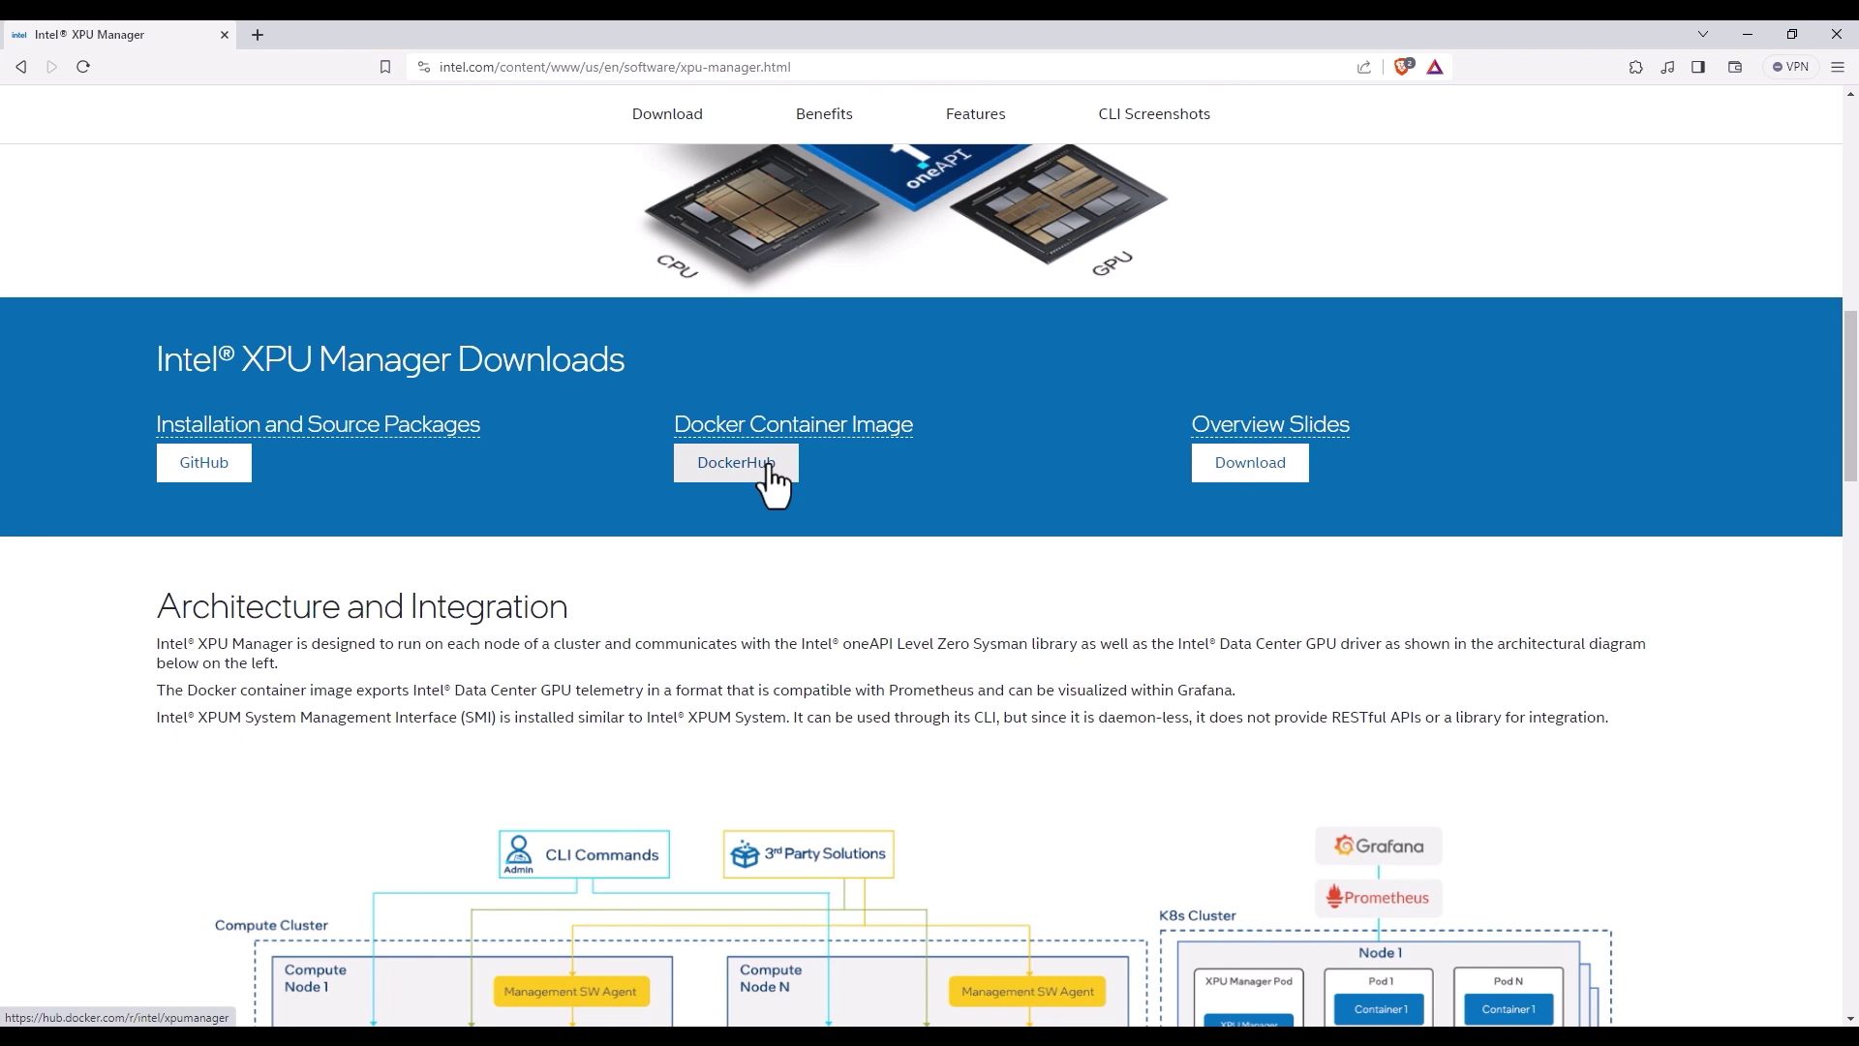
Step: Open the xpumanager GitHub repository and read through its README
left_click(205, 471)
scroll(205, 467, "down", 15)
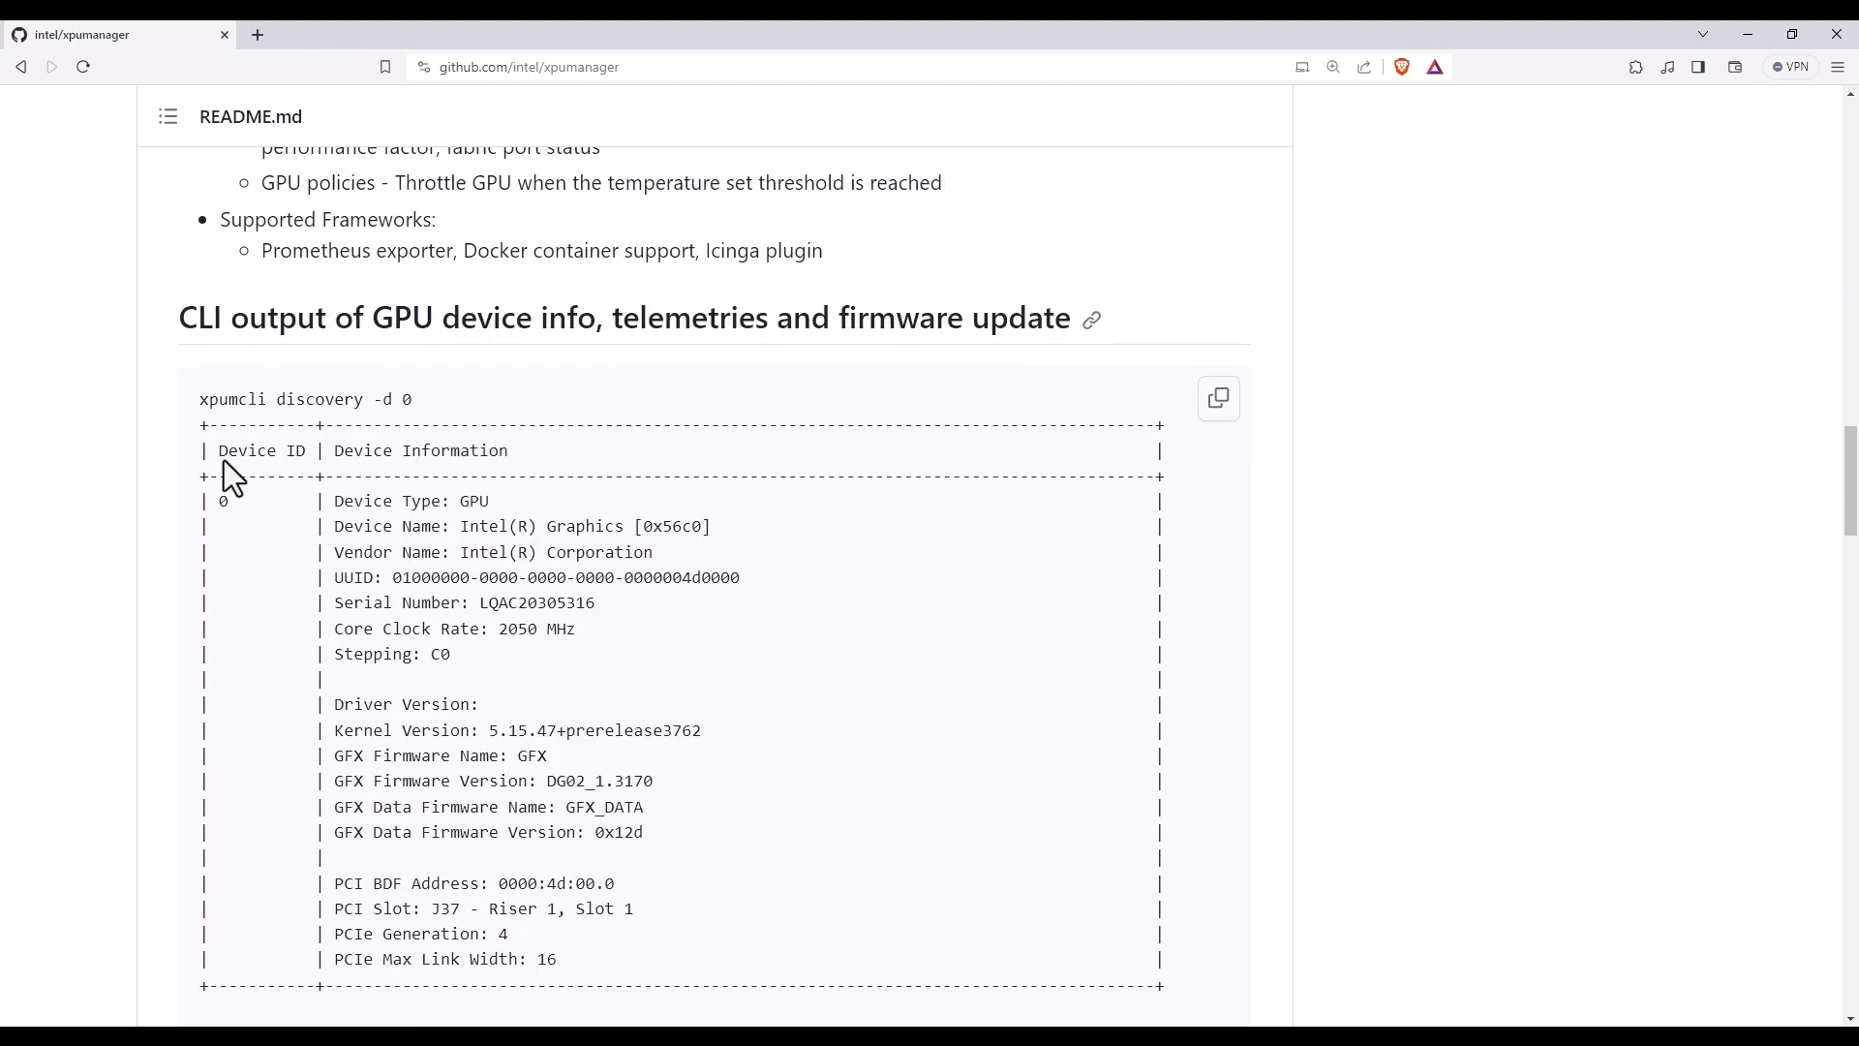
scroll(421, 515, "down", 10)
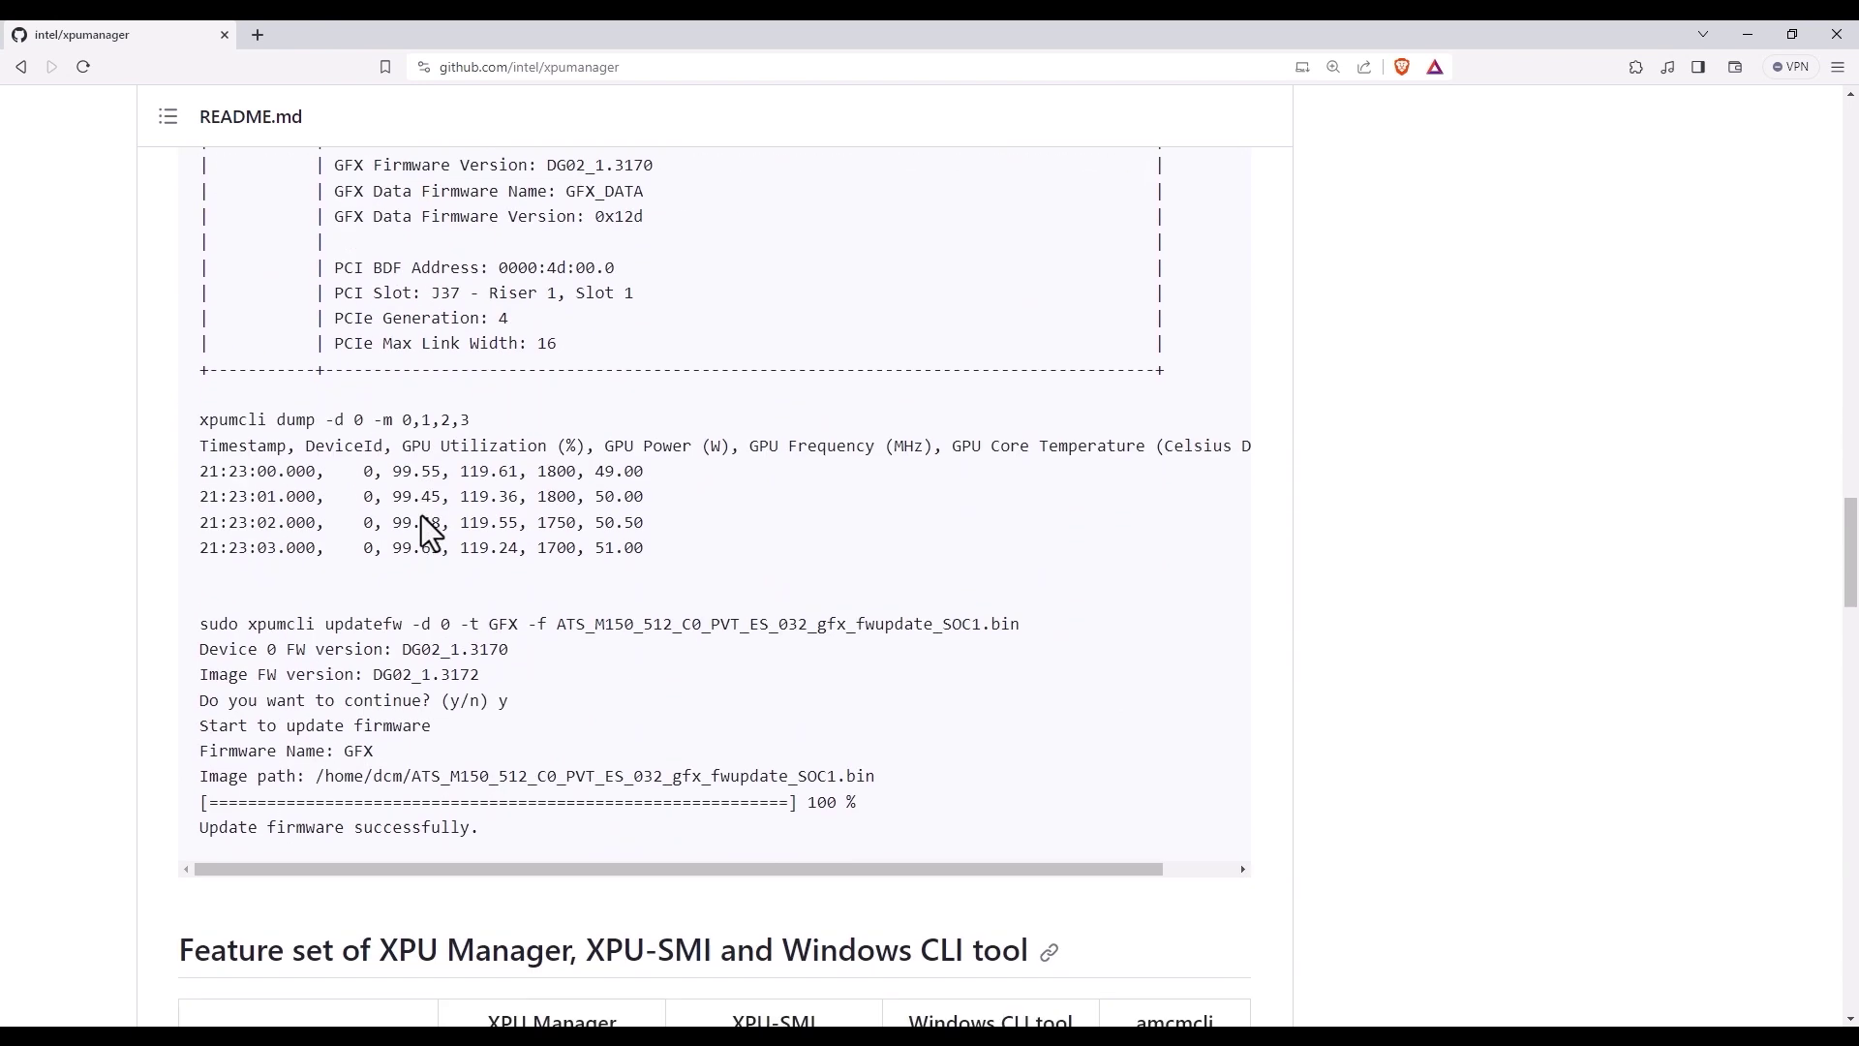
scroll(422, 515, "down", 3)
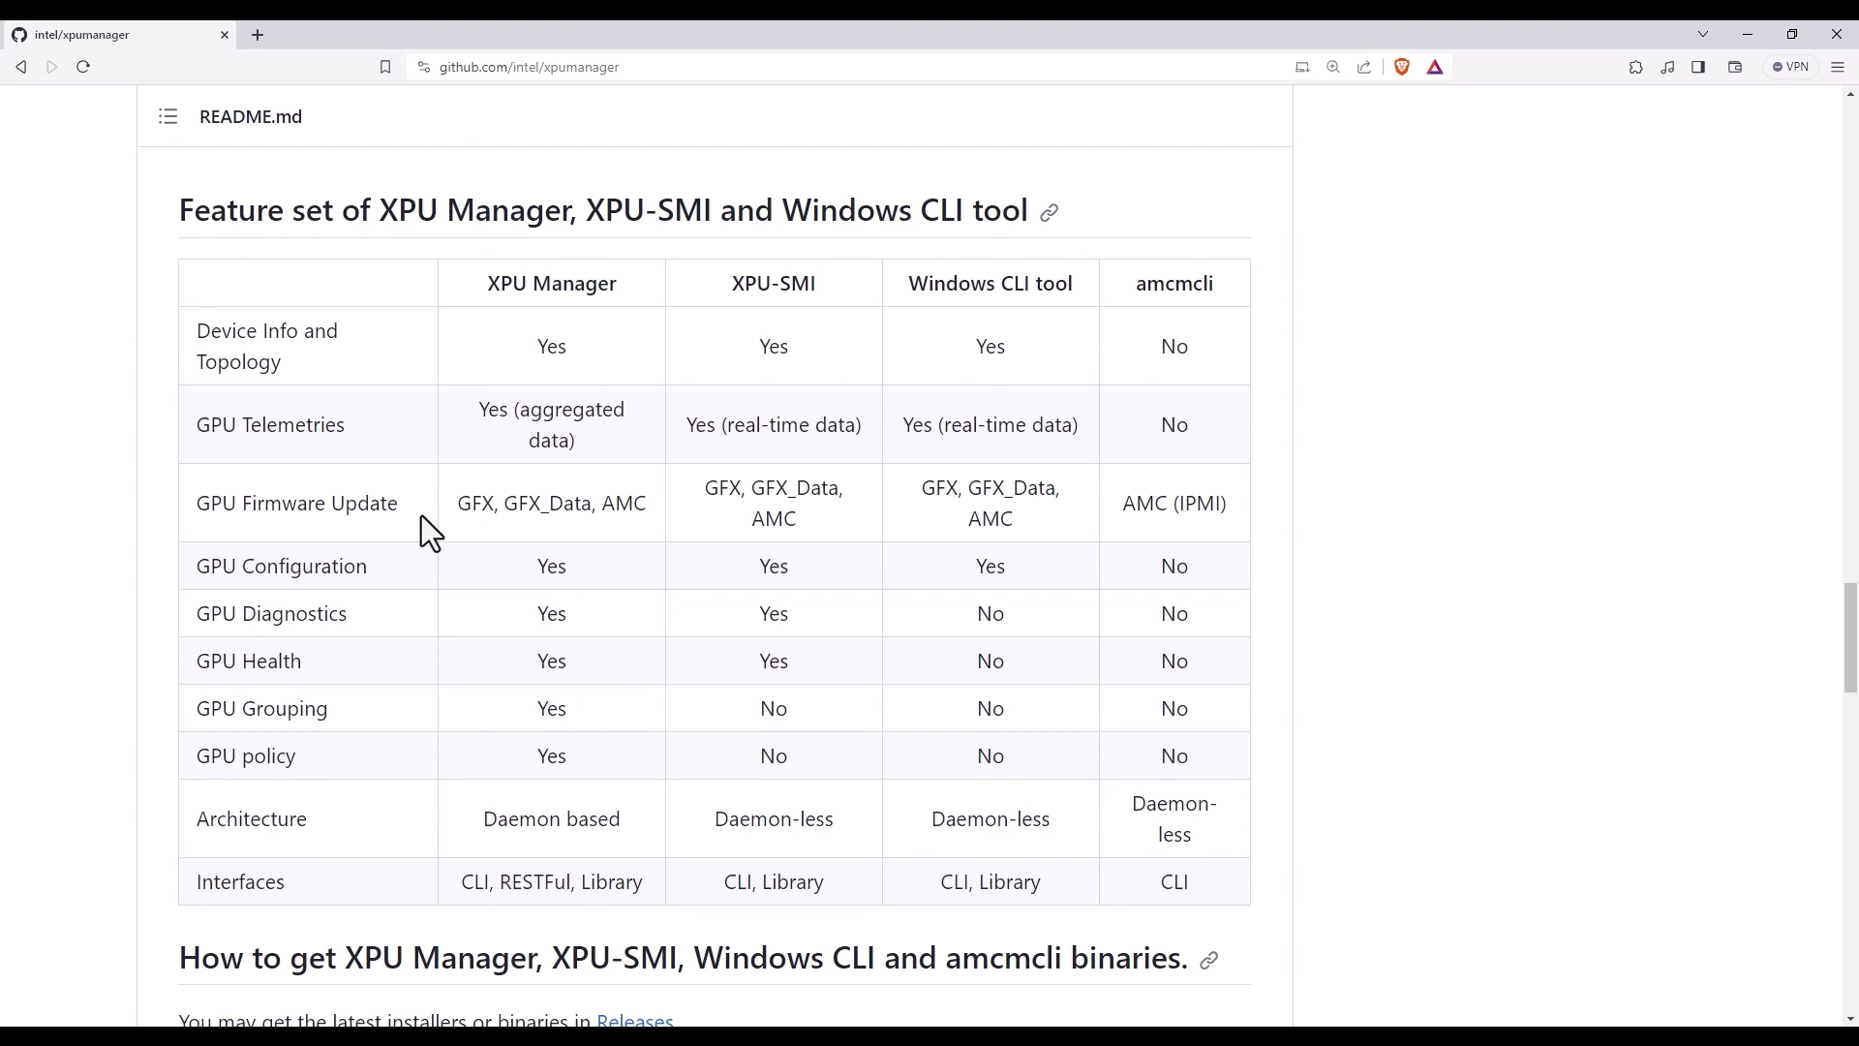
scroll(421, 518, "down", 4)
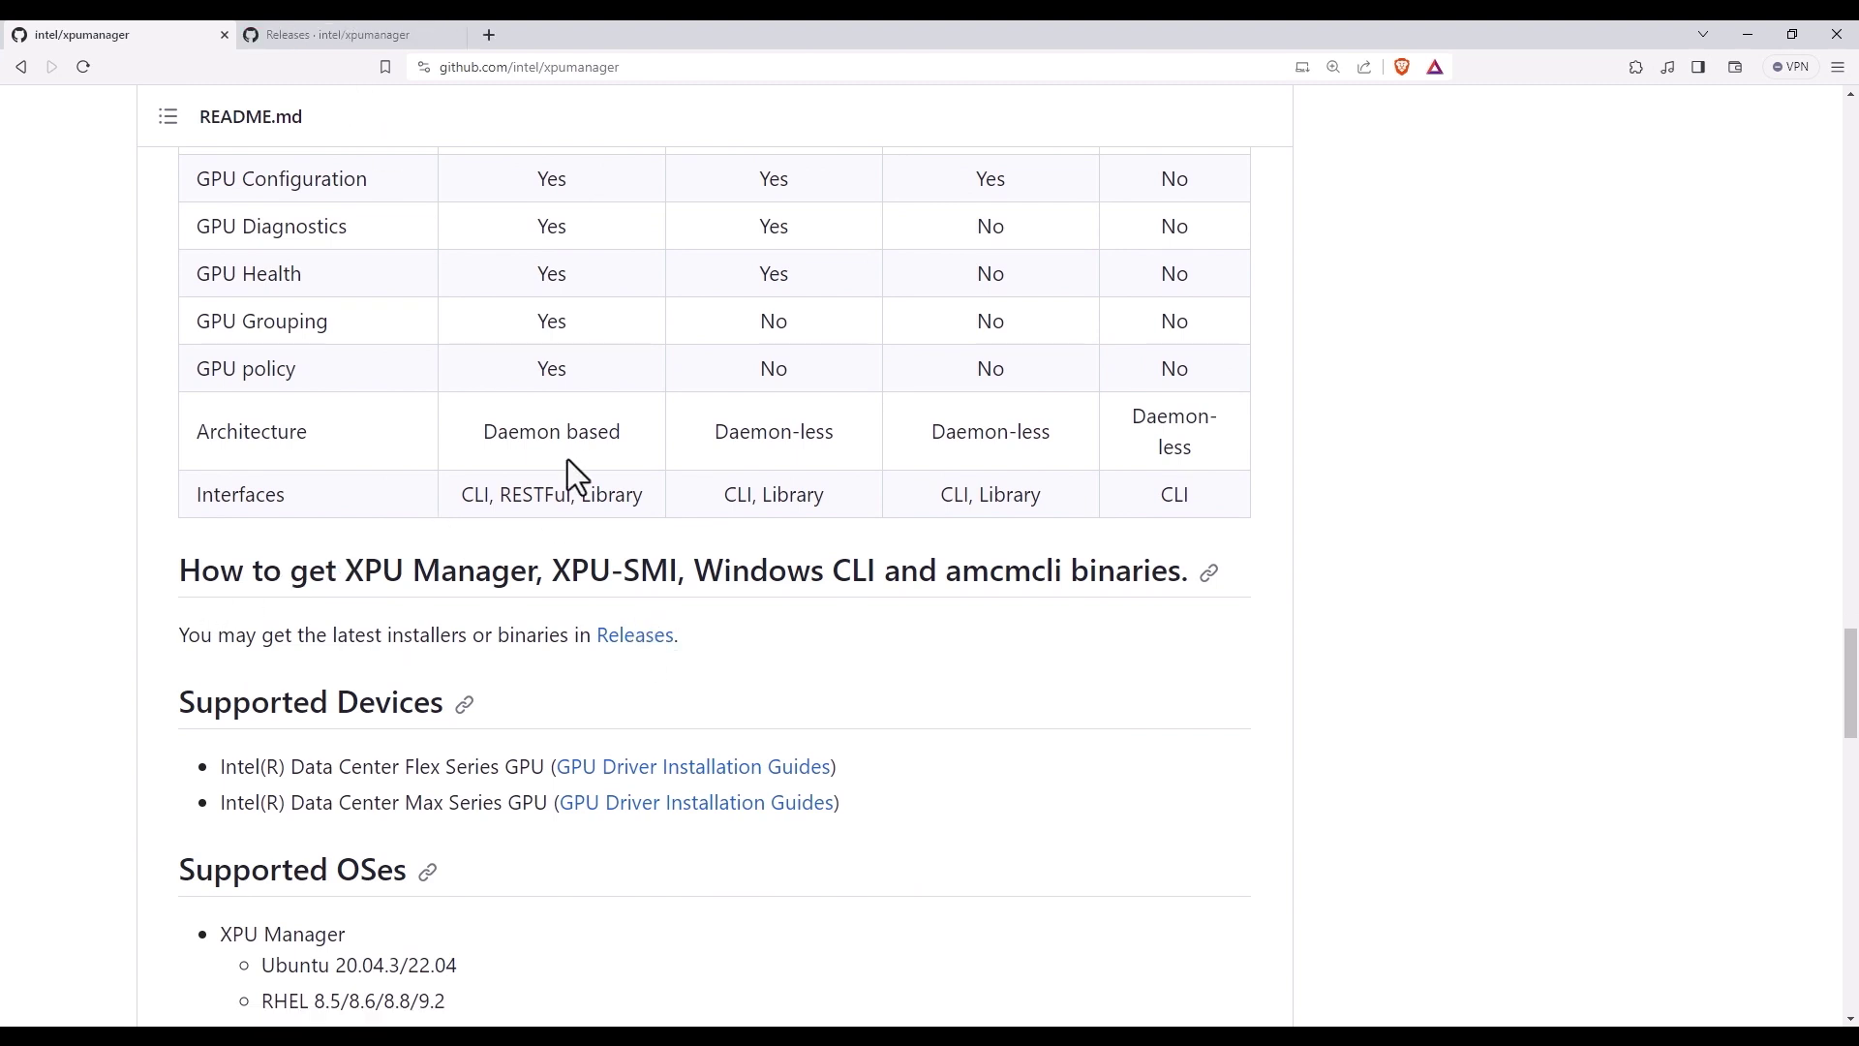
scroll(567, 461, "down", 9)
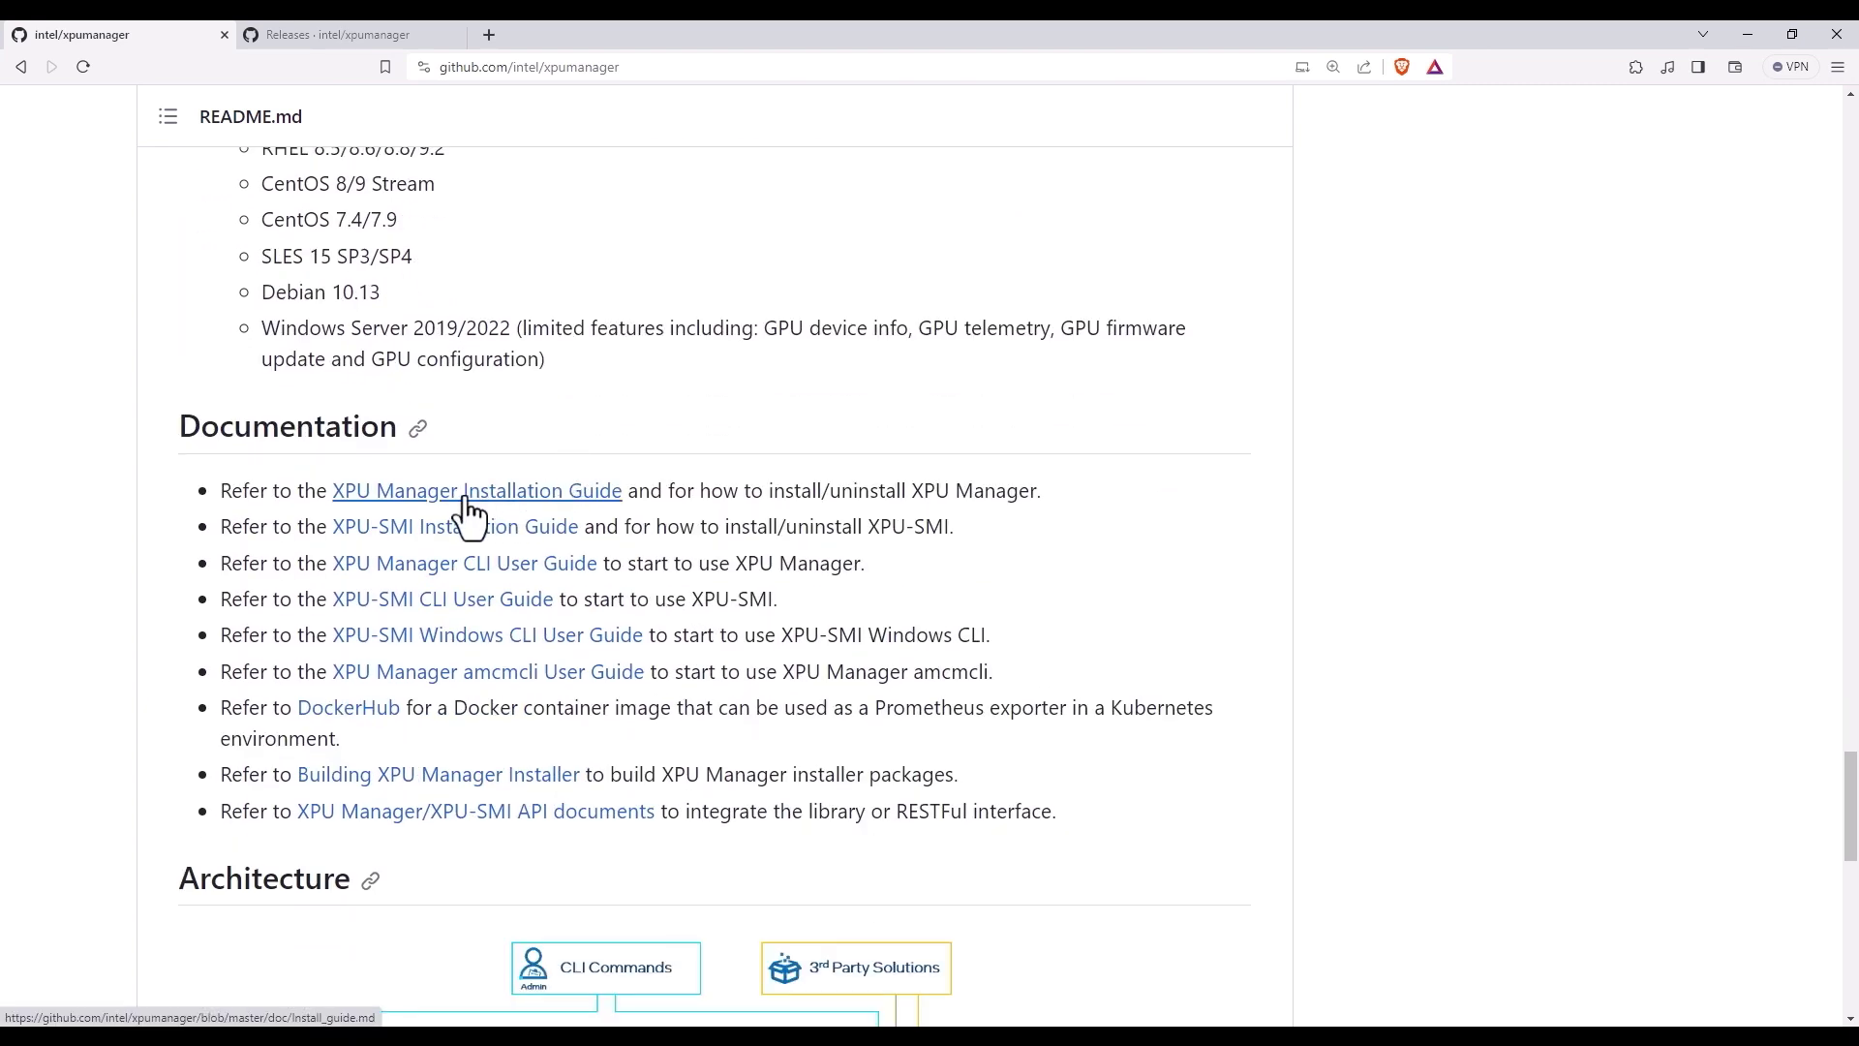
Step: Open the XPU Manager Installation Guide and highlight the 'Intel GPU driver' and 'Level Zero' requirements
left_click(465, 499)
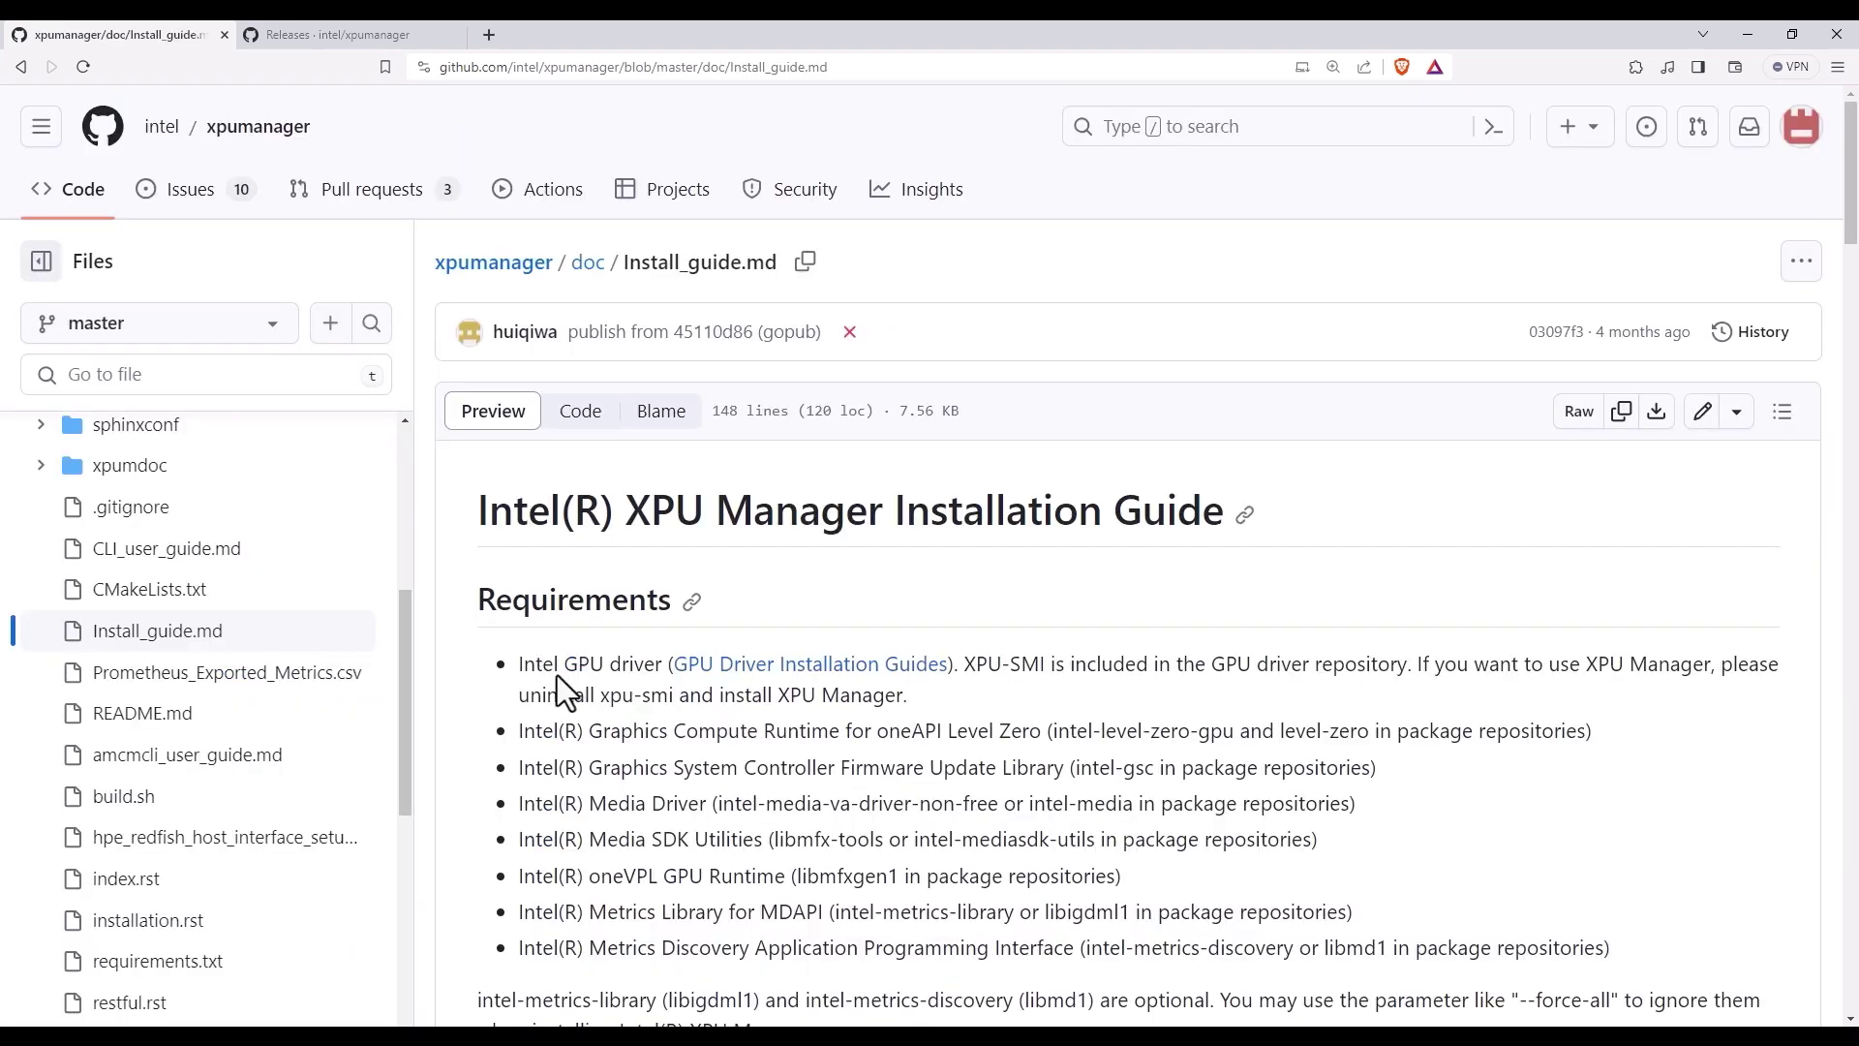
left_click_drag(523, 666, 662, 669)
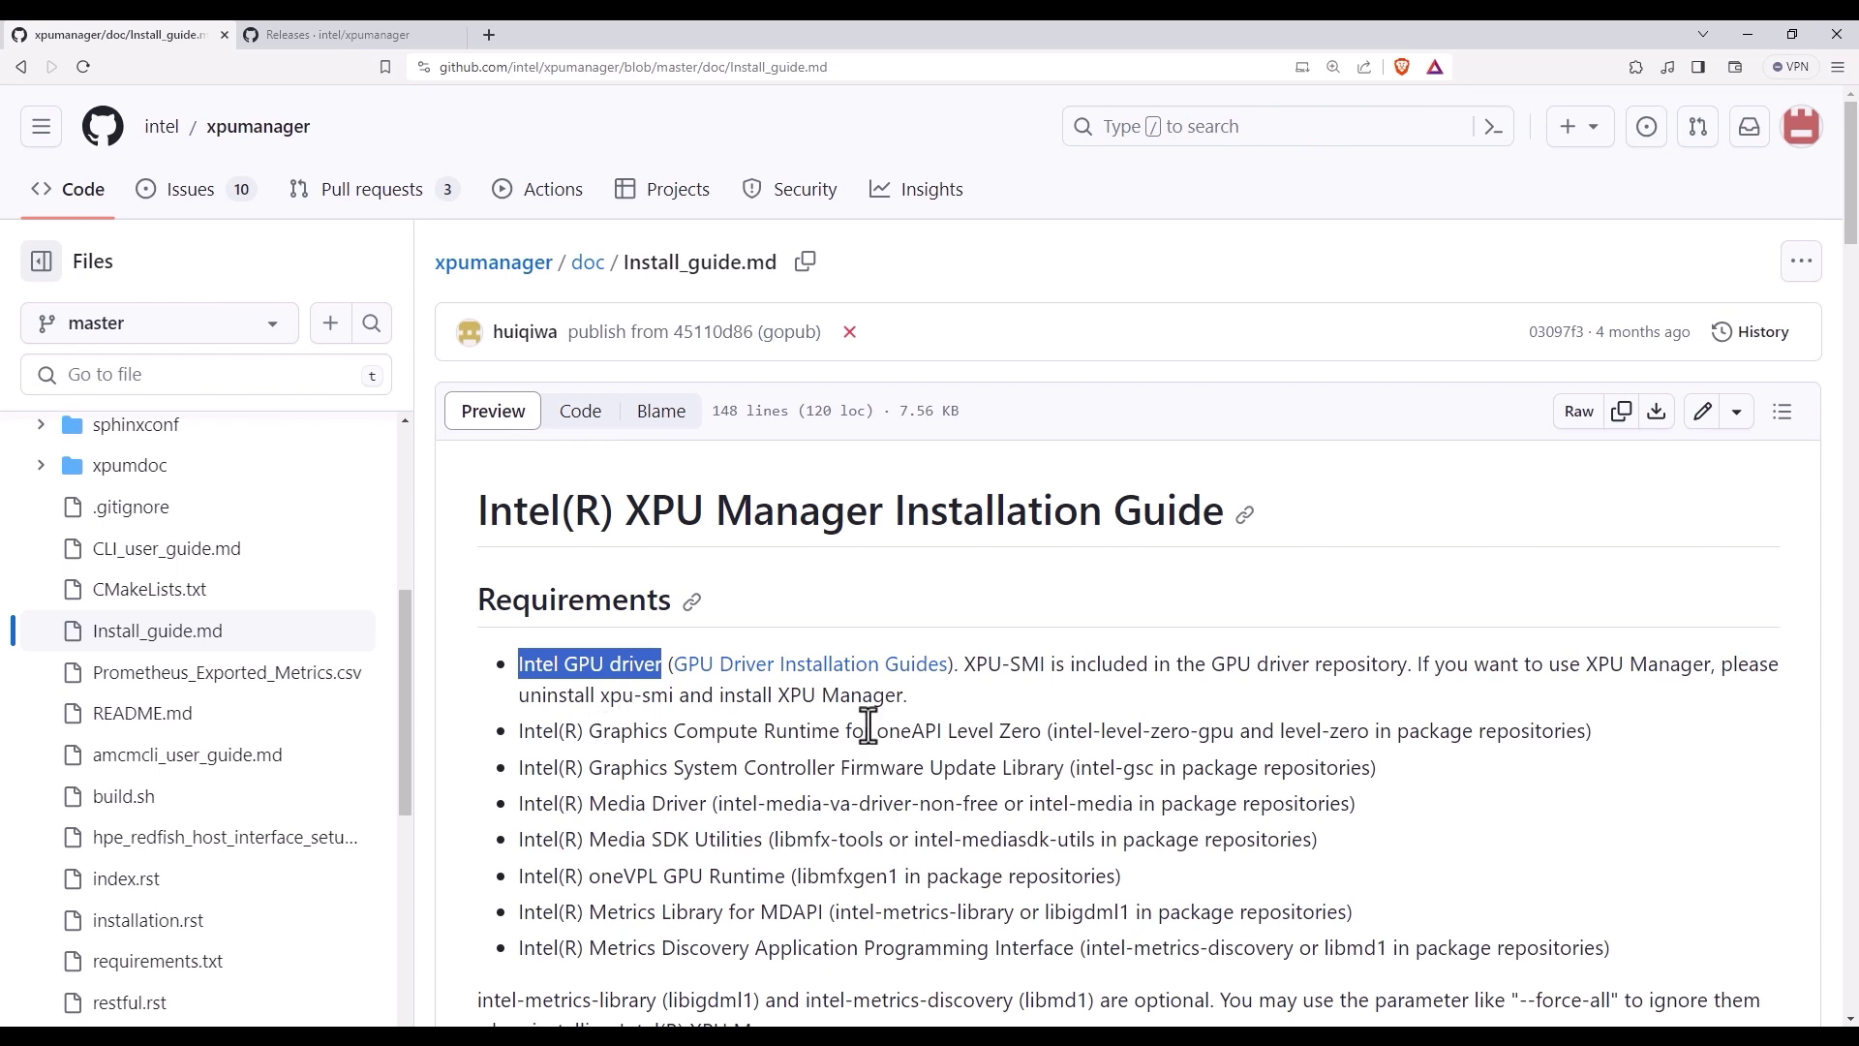
left_click_drag(949, 733, 1040, 728)
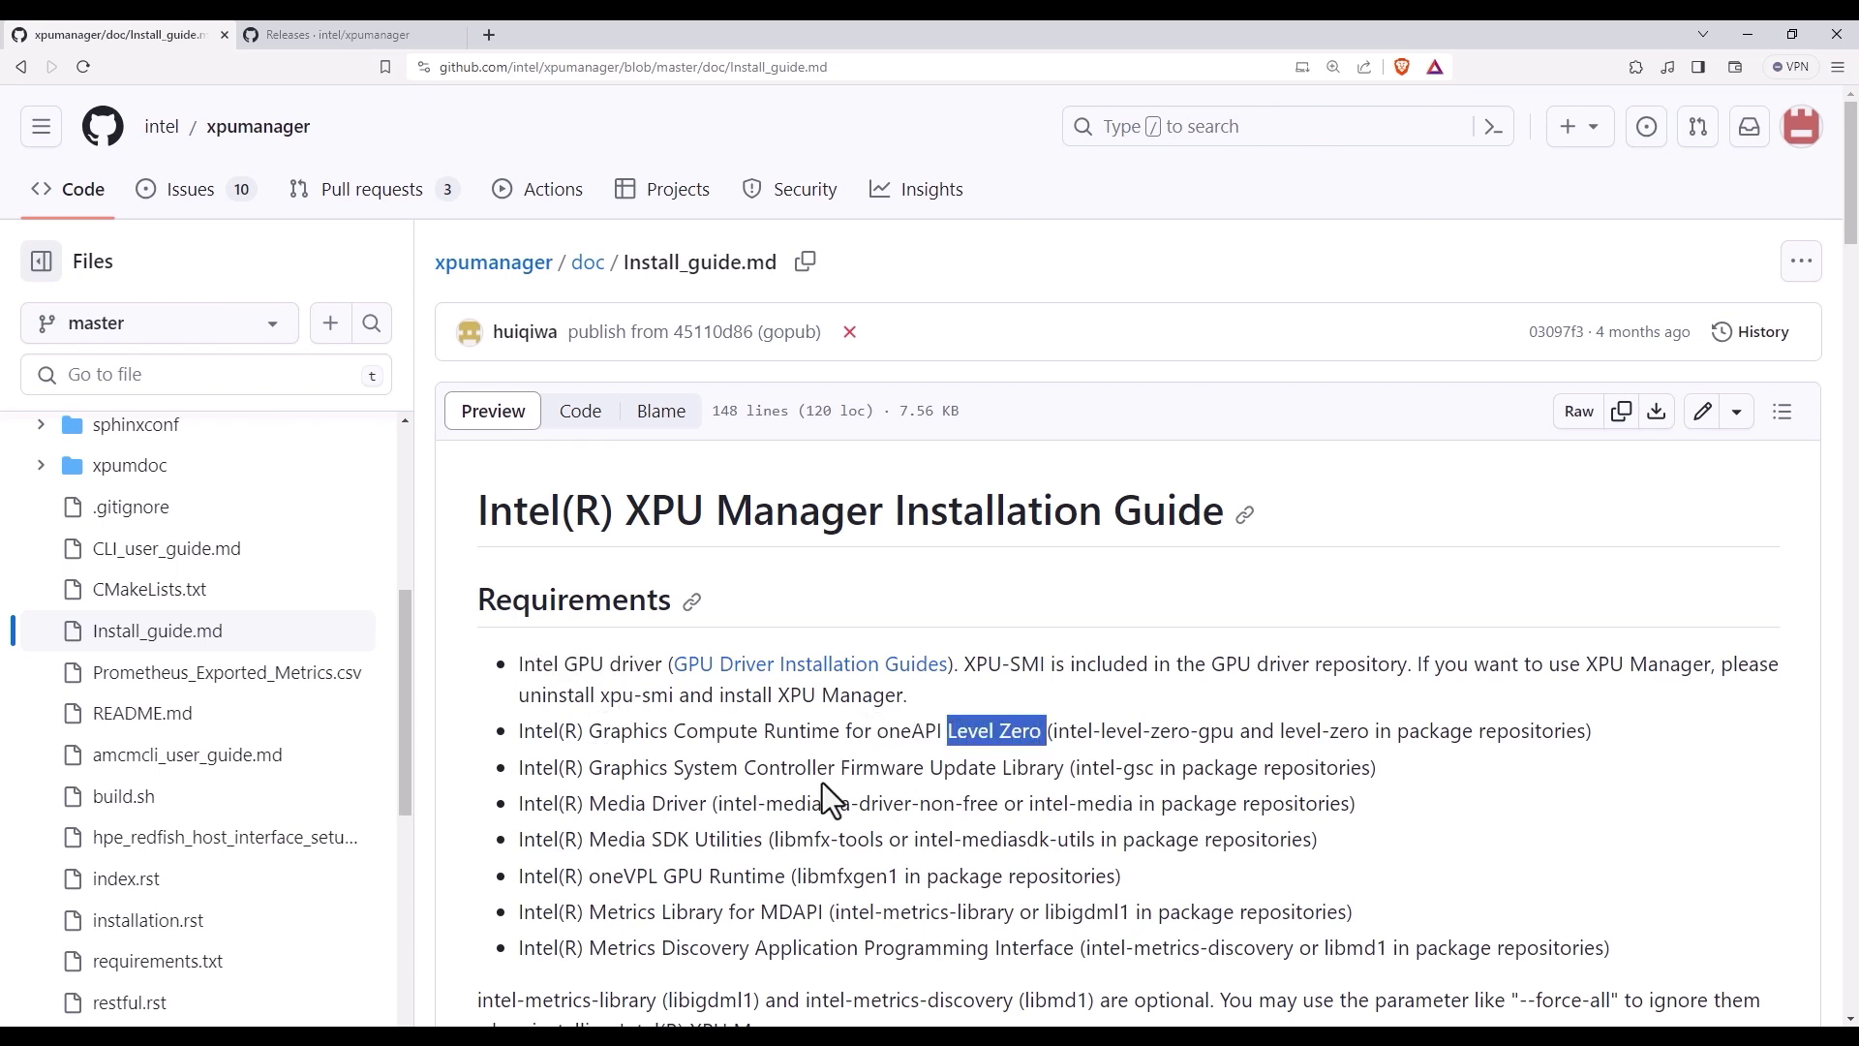
scroll(686, 848, "down", 3)
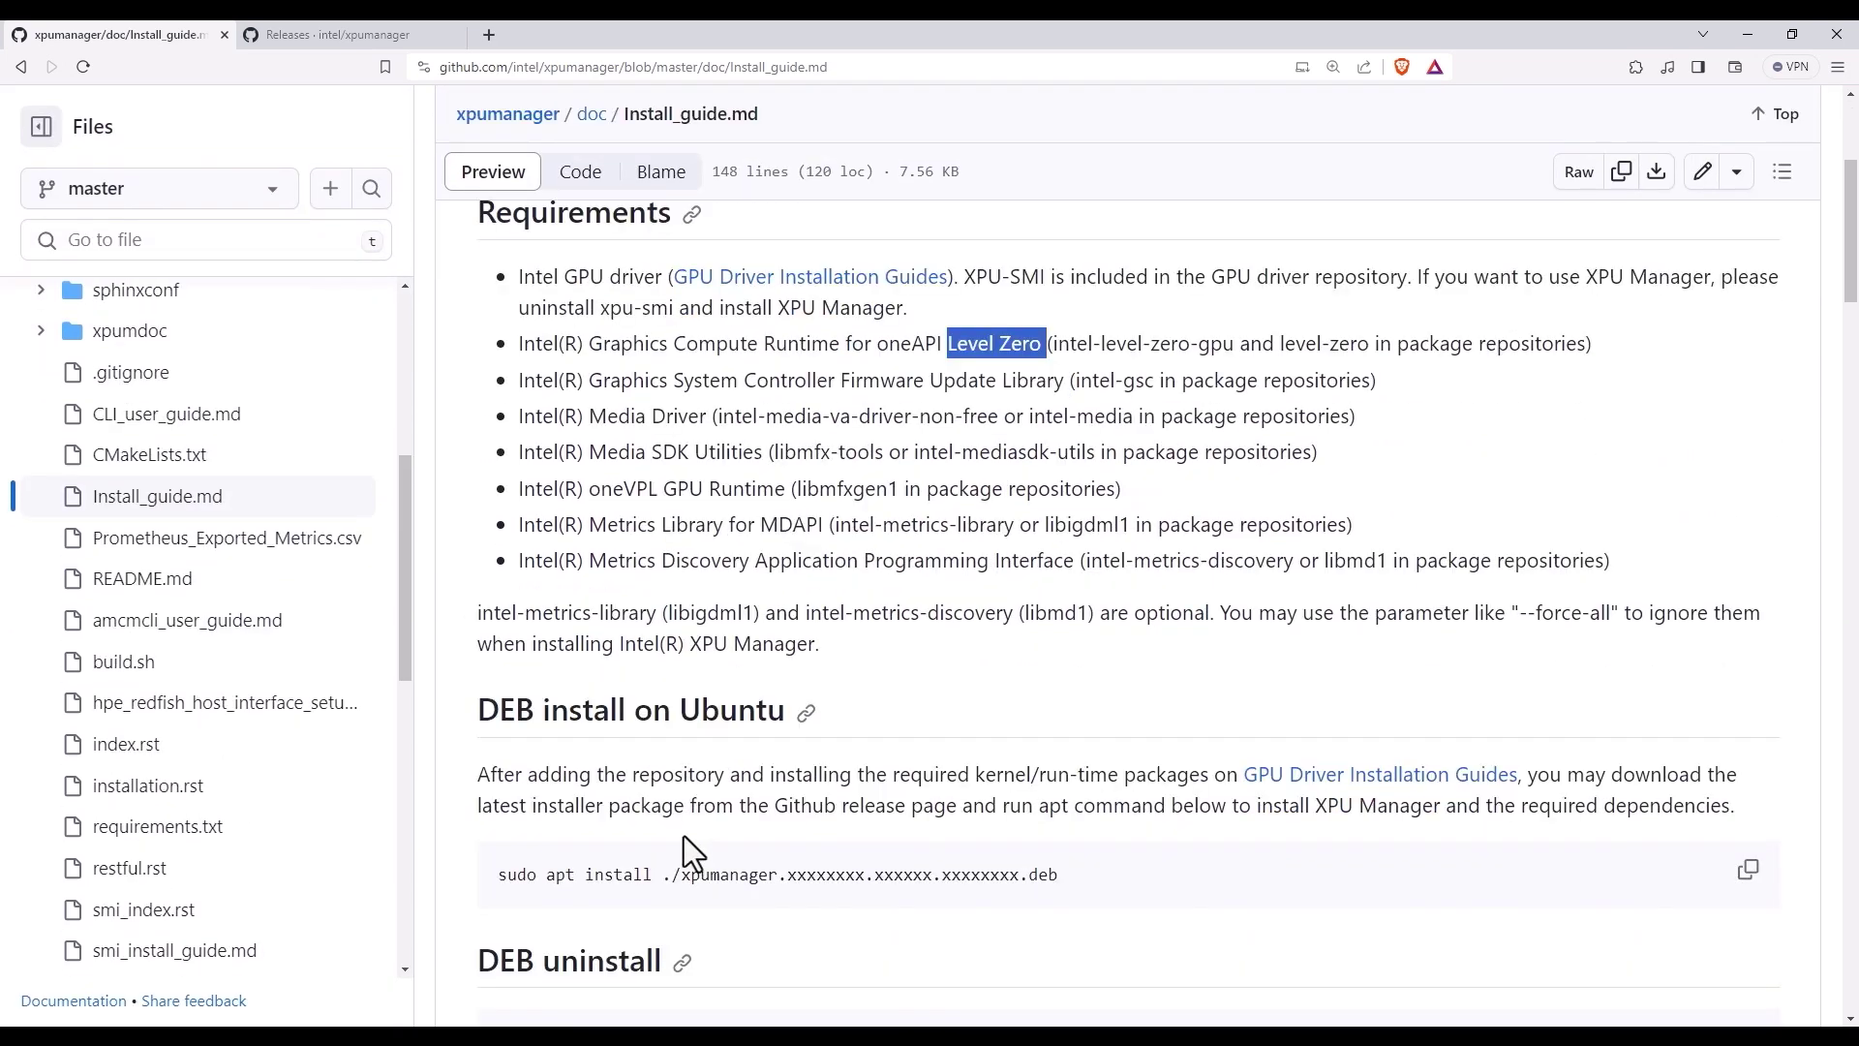
Step: On the Releases page, expand all 20 V1.2.19 assets down to the u22.04 xpumanager .deb
left_click(330, 33)
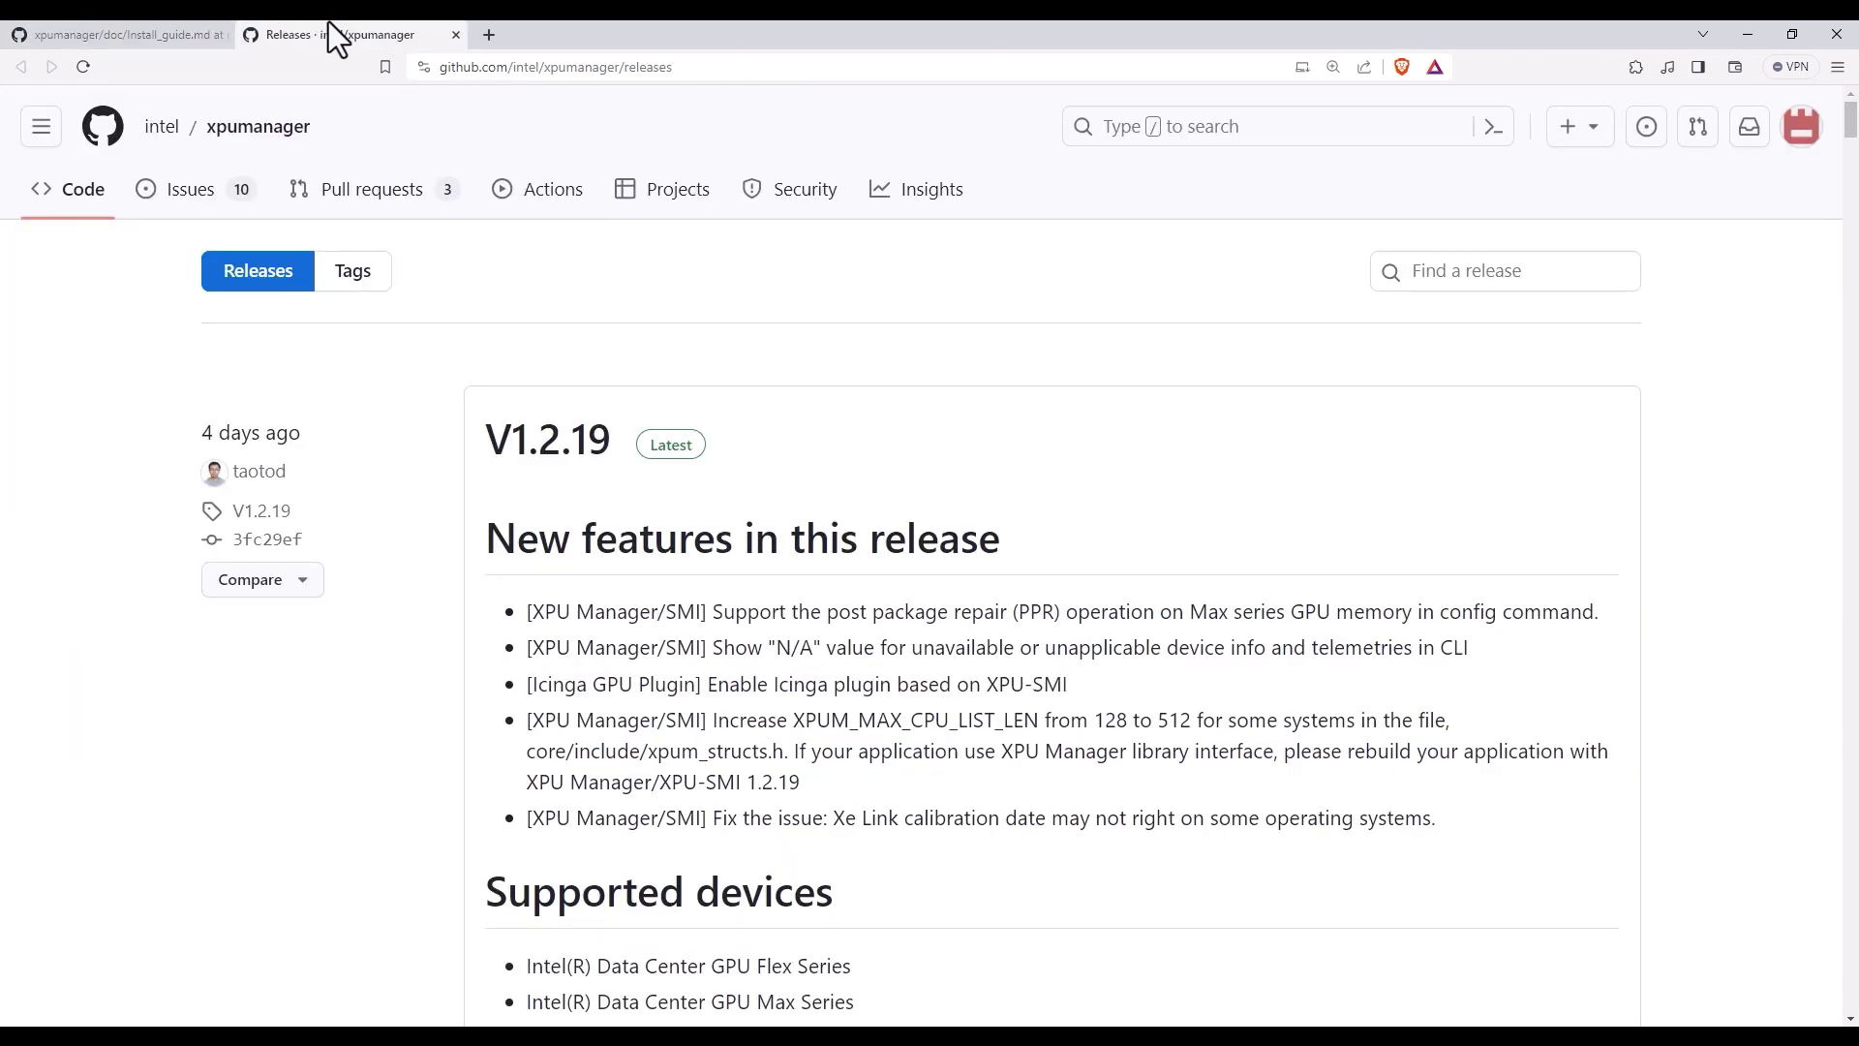
scroll(759, 419, "down", 1)
scroll(759, 418, "down", 20)
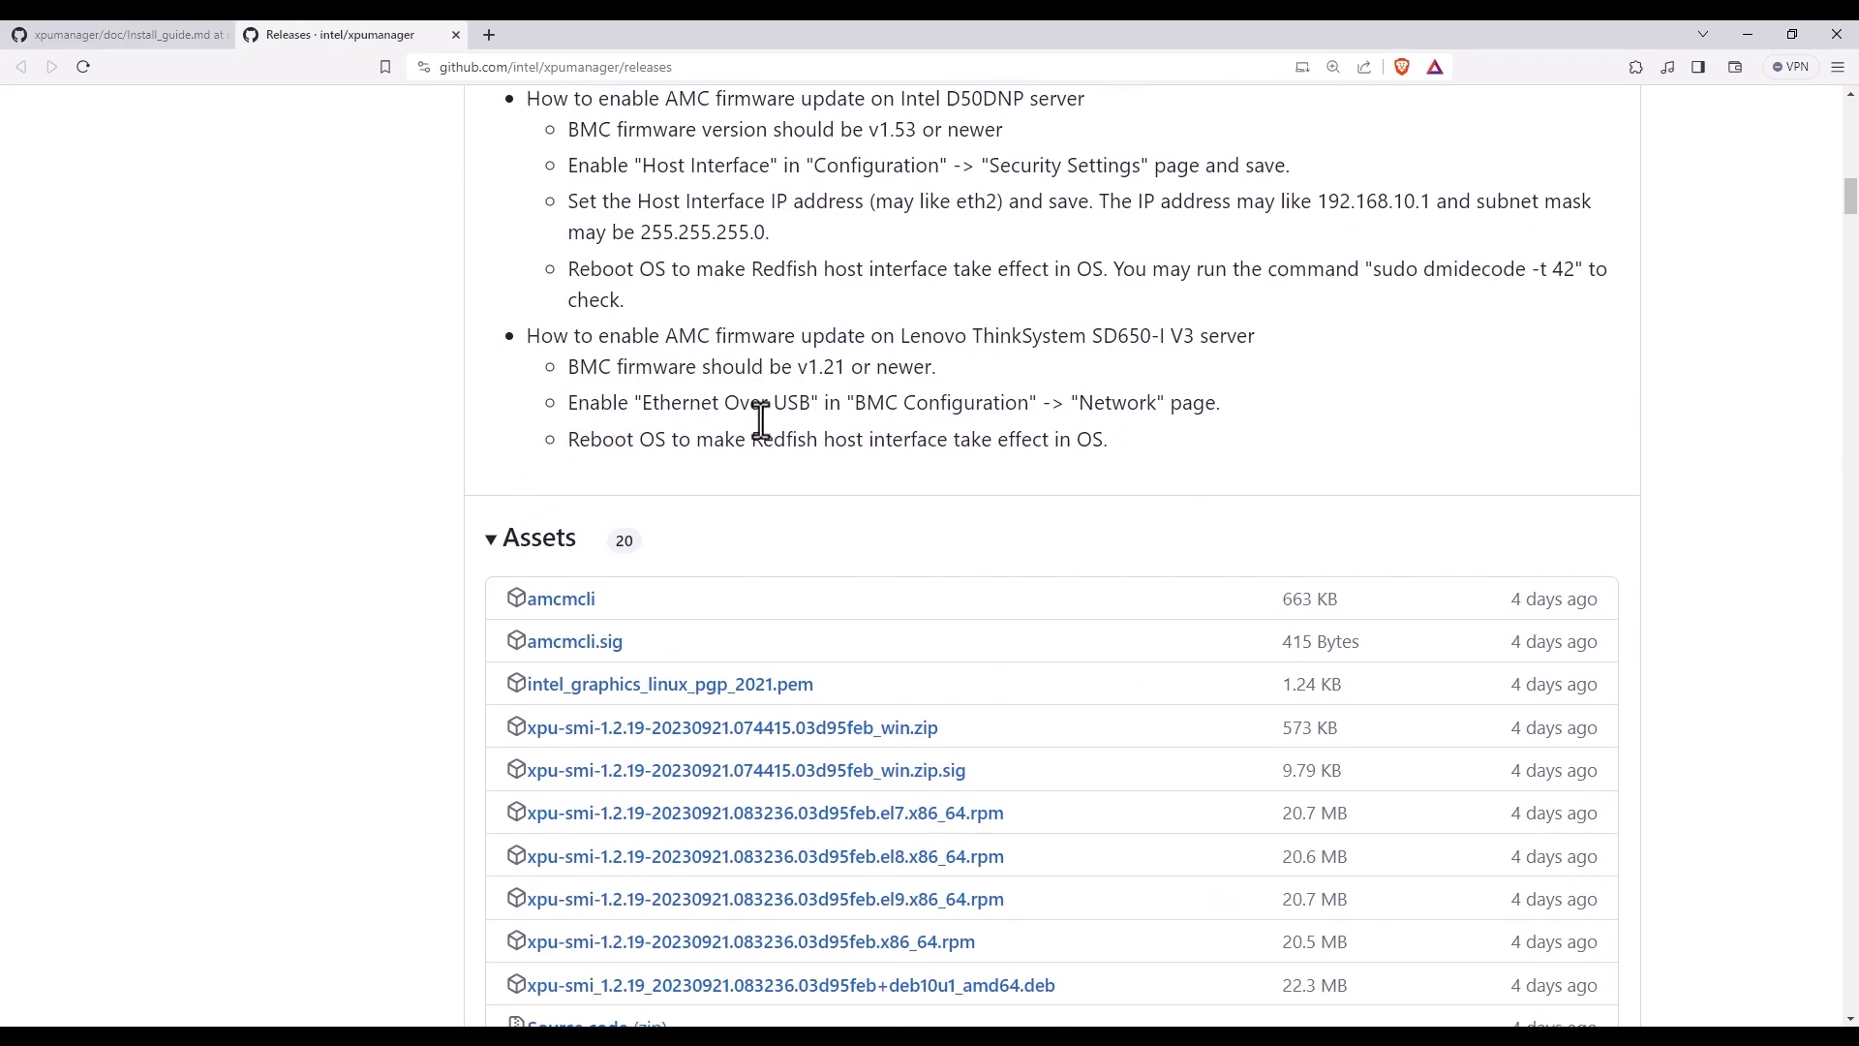
left_click(647, 630)
scroll(678, 634, "down", 2)
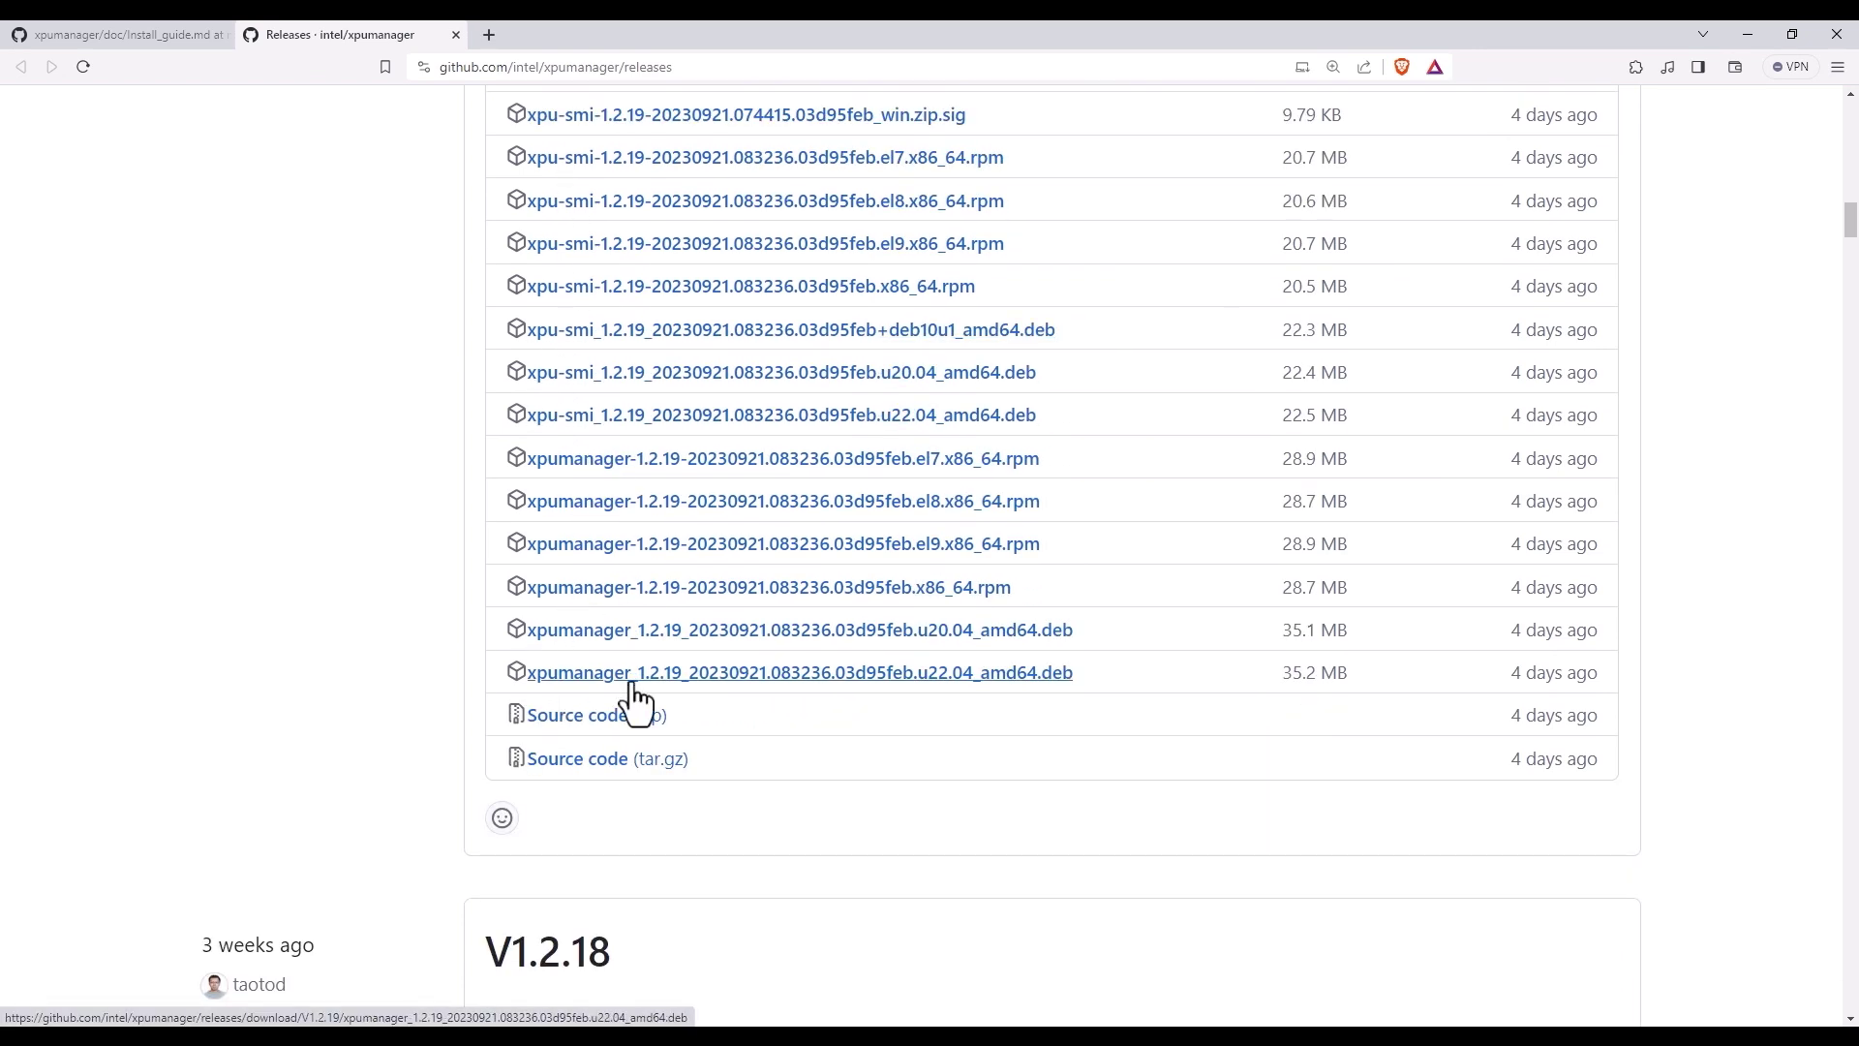
Step: Download the Ubuntu 22.04 xpumanager .deb into Downloads with wget using its copied link
right_click(907, 675)
left_click(980, 802)
key("alt+Tab")
right_click(1228, 271)
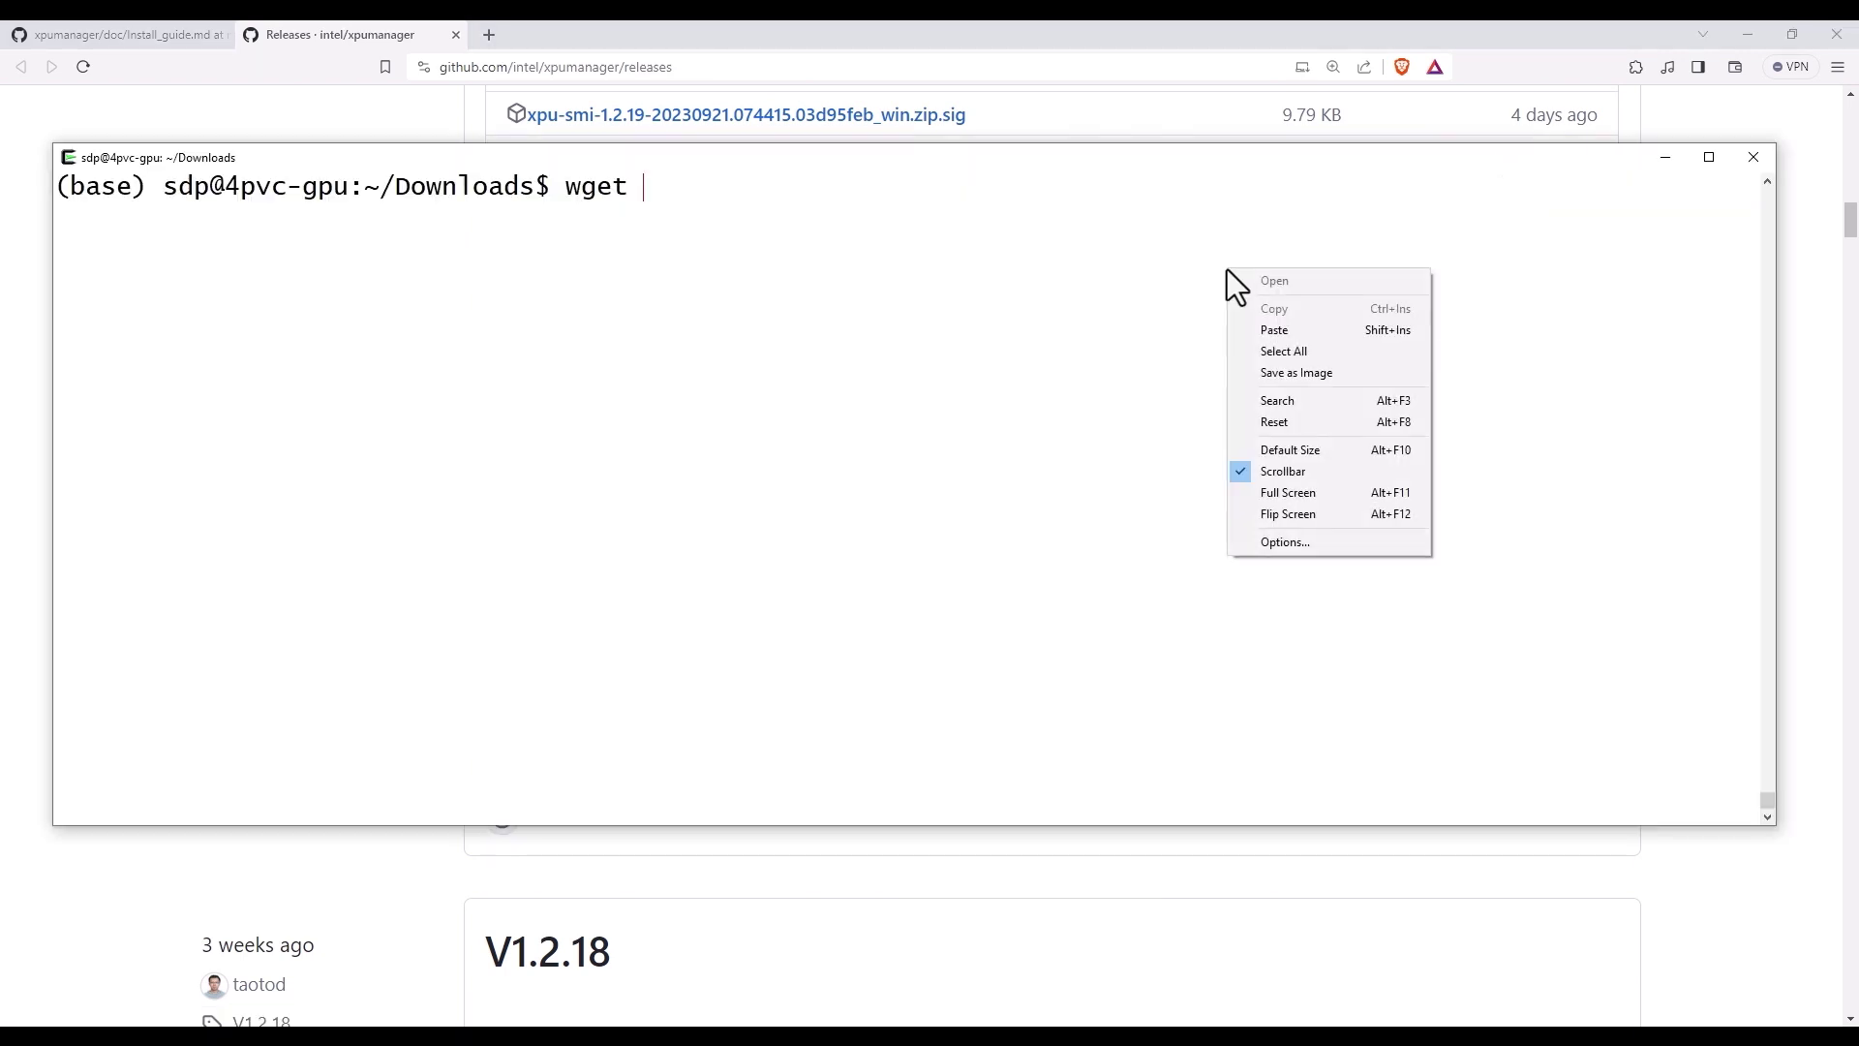
left_click(1265, 329)
key("Return")
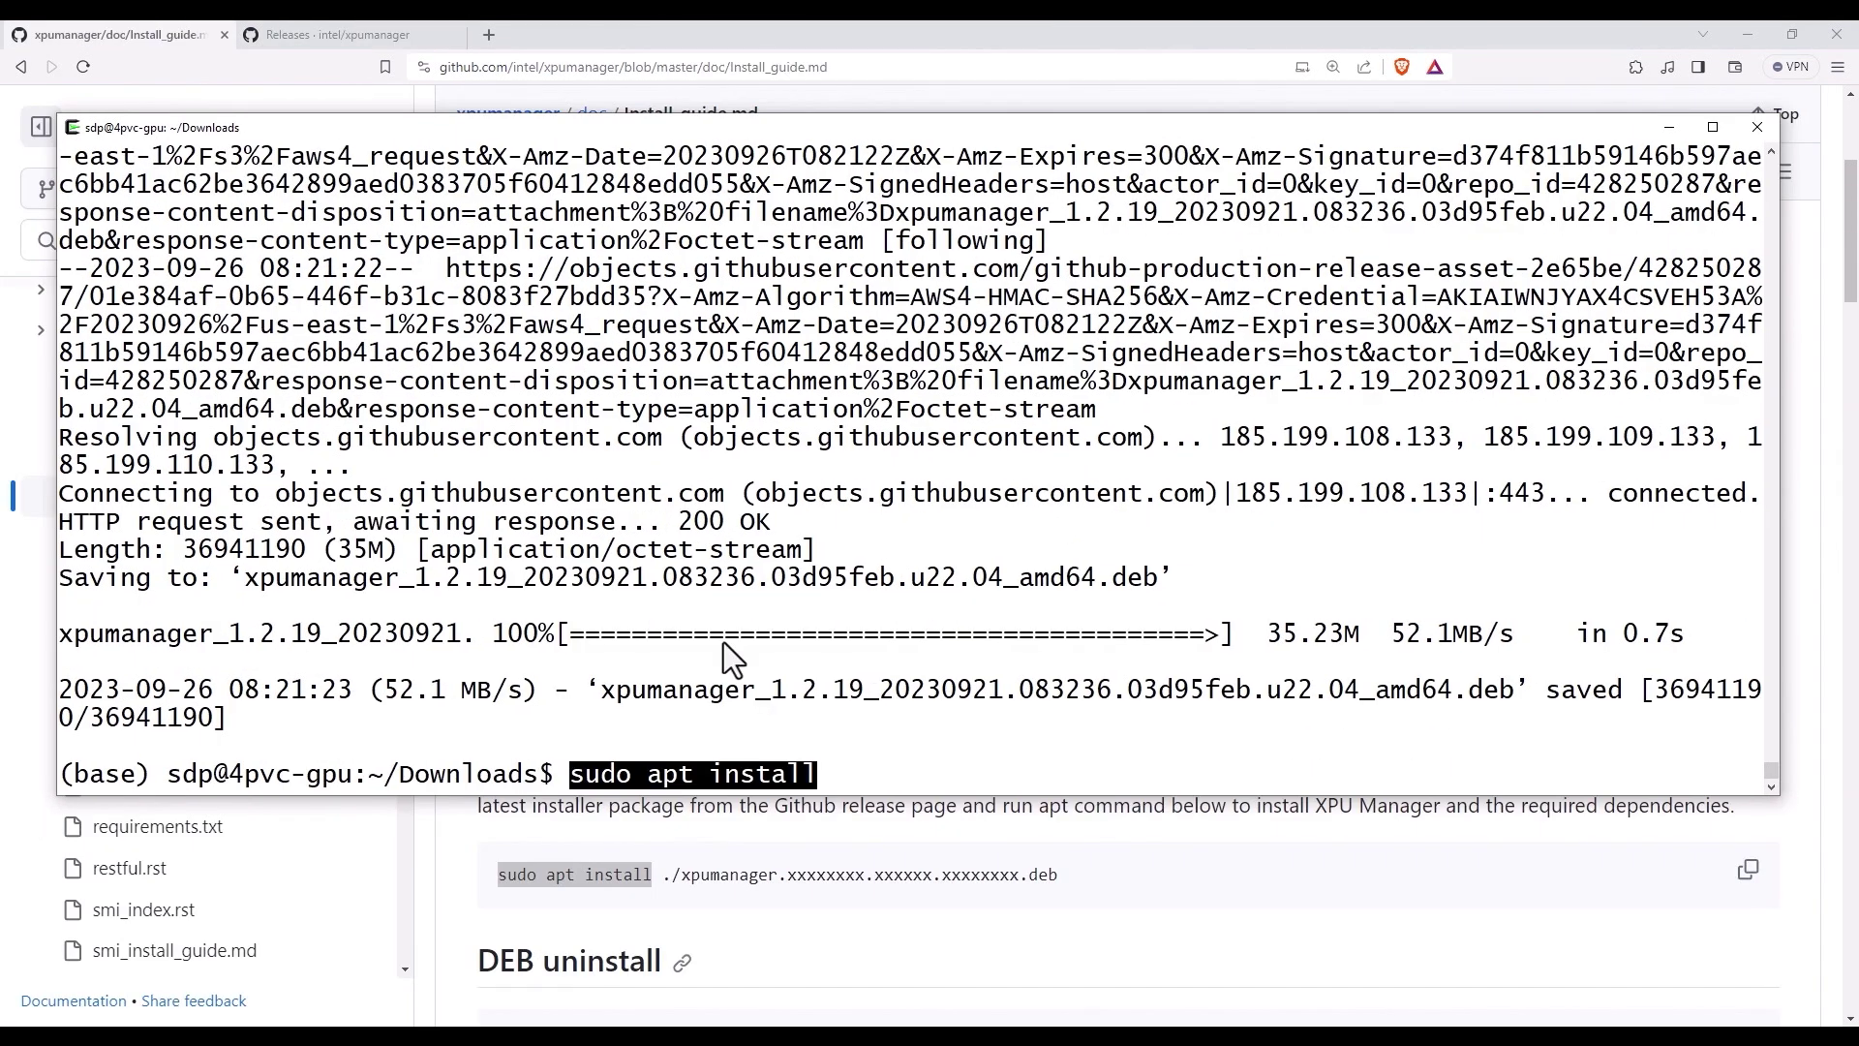
Step: Install the downloaded xpumanager package with apt, confirming with Y
type("./x")
key("Tab")
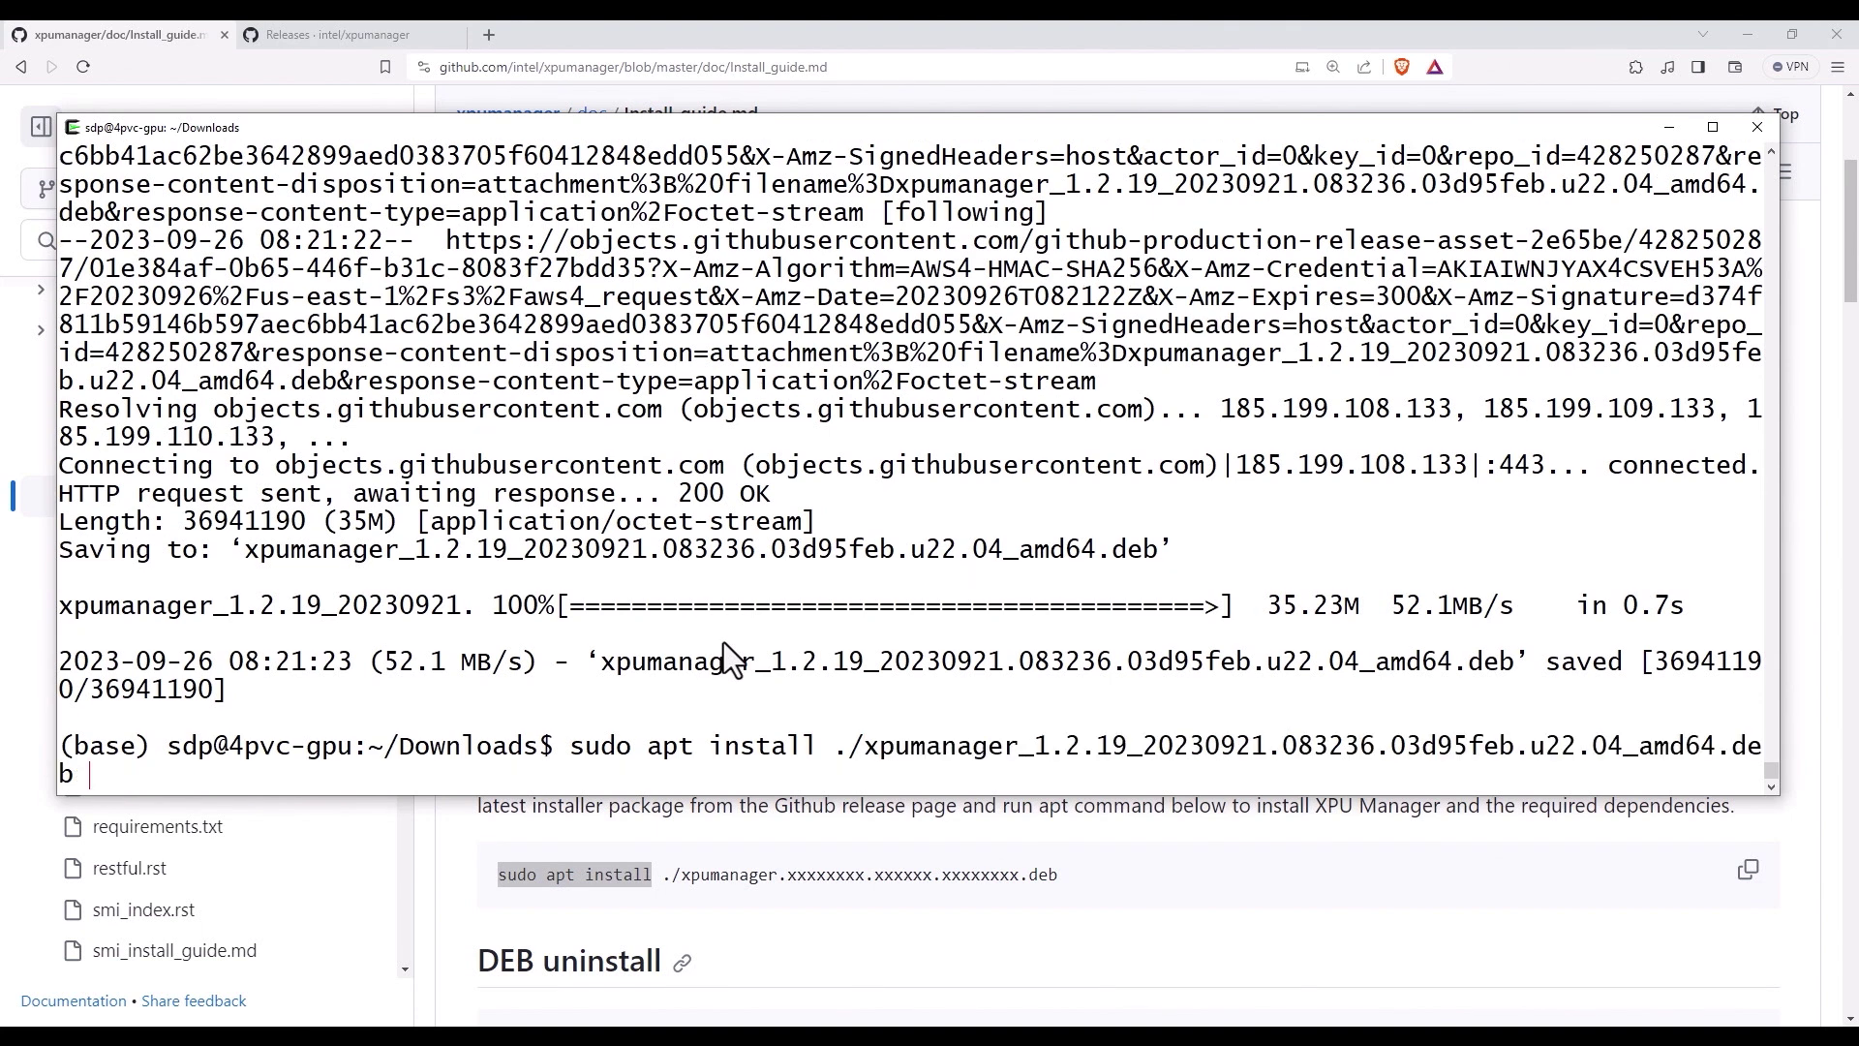
key("Return")
type("Y")
key("Return")
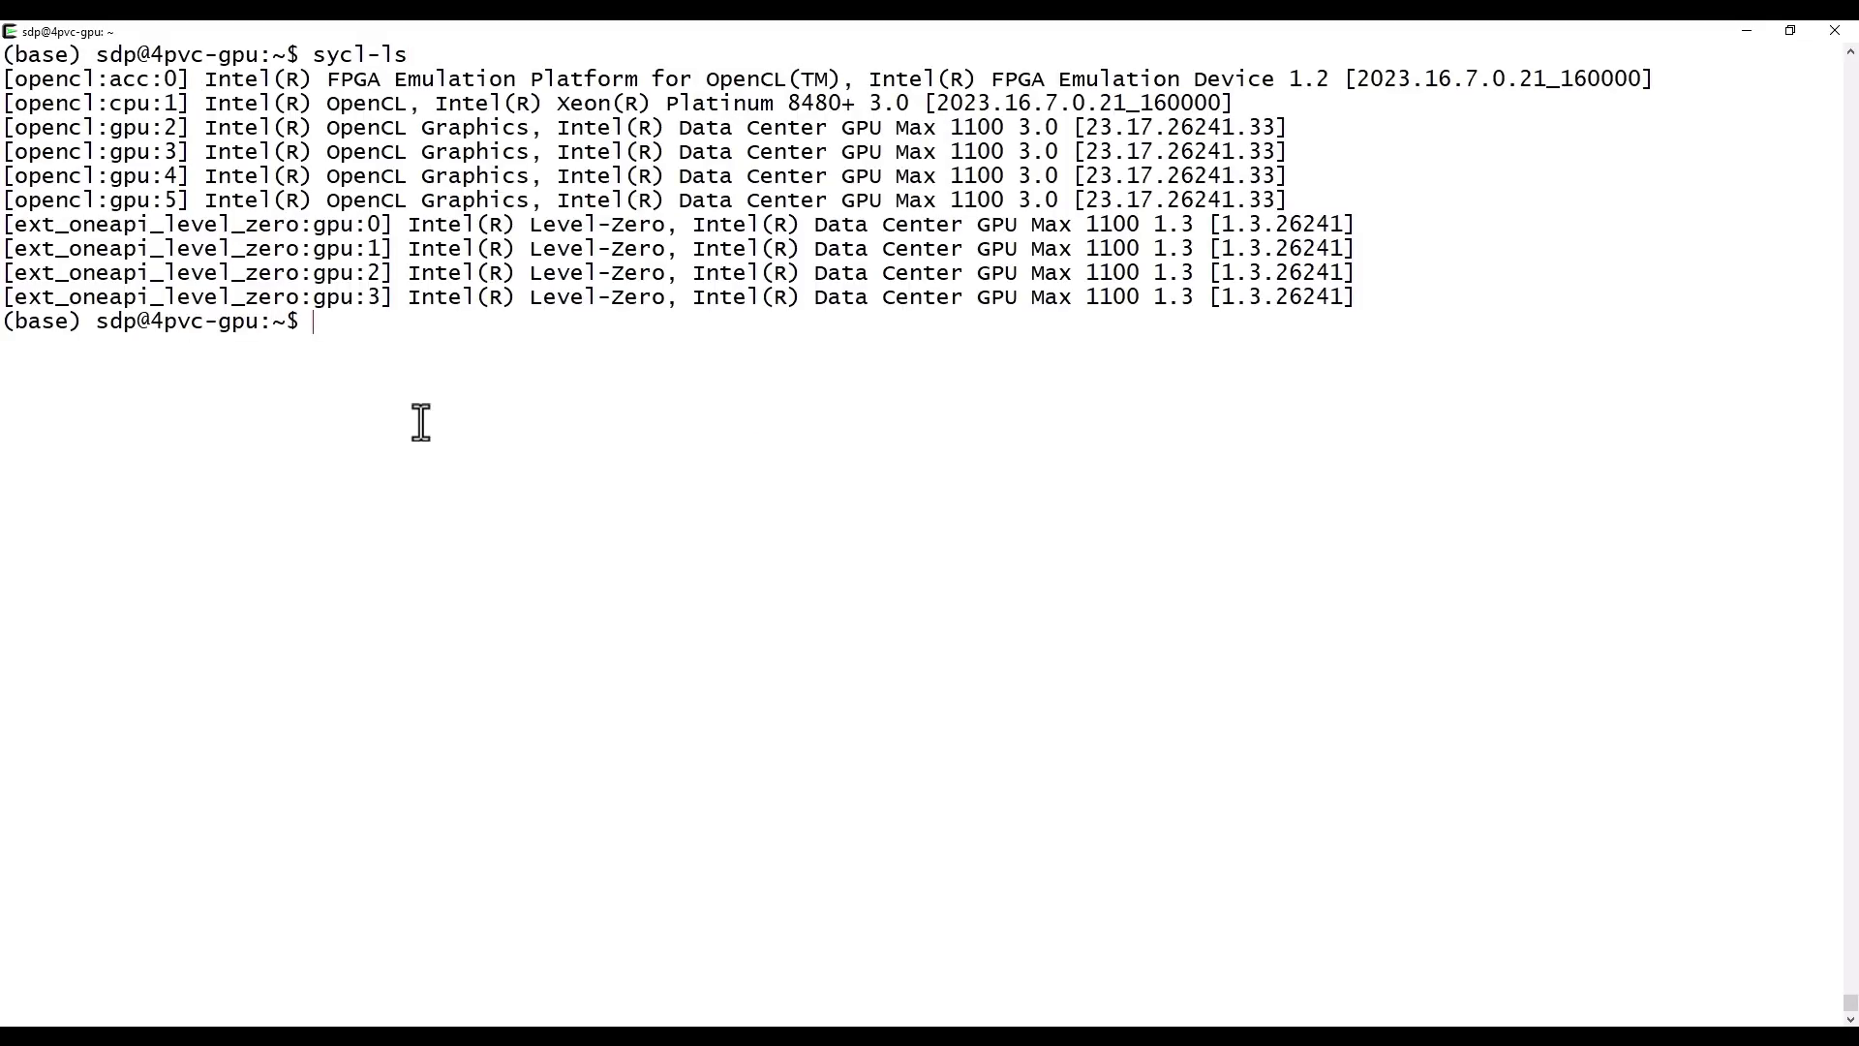
Step: Review the sycl-ls GPU lines, then run xpumcli discovery to list the four GPUs
left_click_drag(546, 103, 867, 198)
triple_click(857, 126)
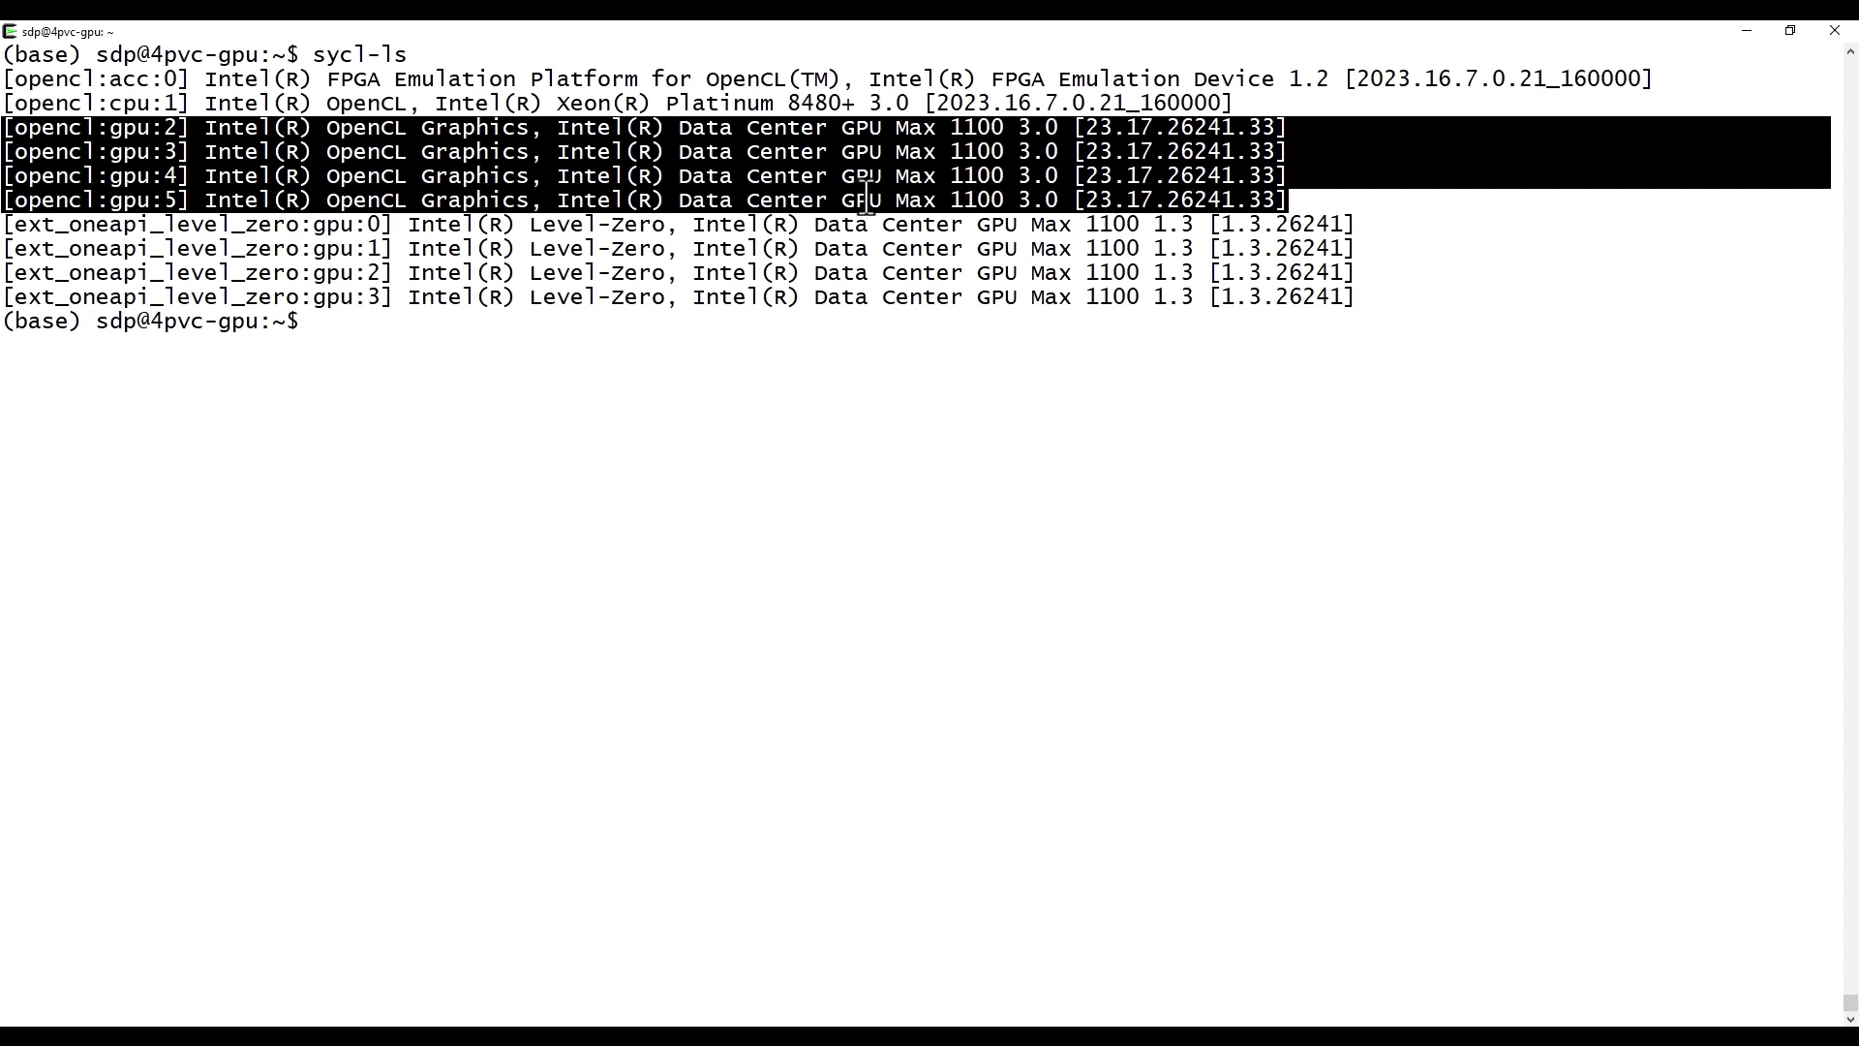
left_click(859, 190)
key("ctrl+l")
right_click(756, 353)
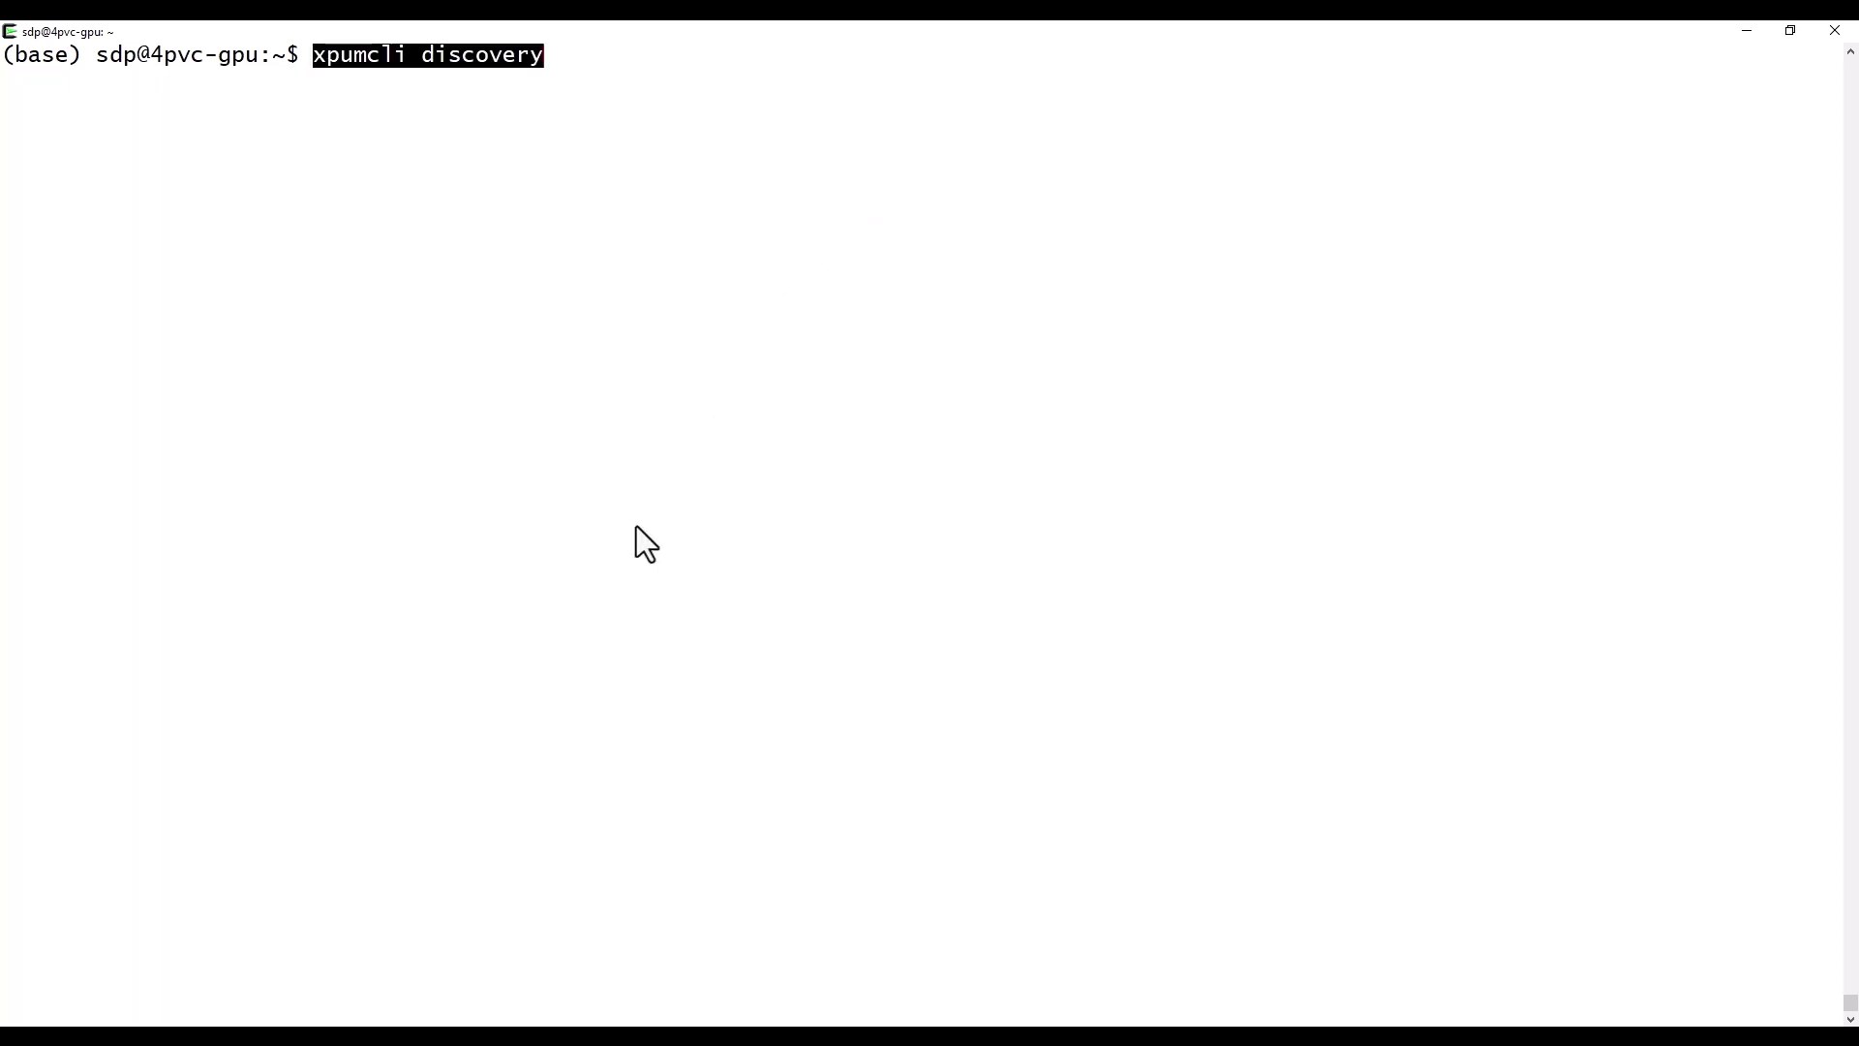
key("Return")
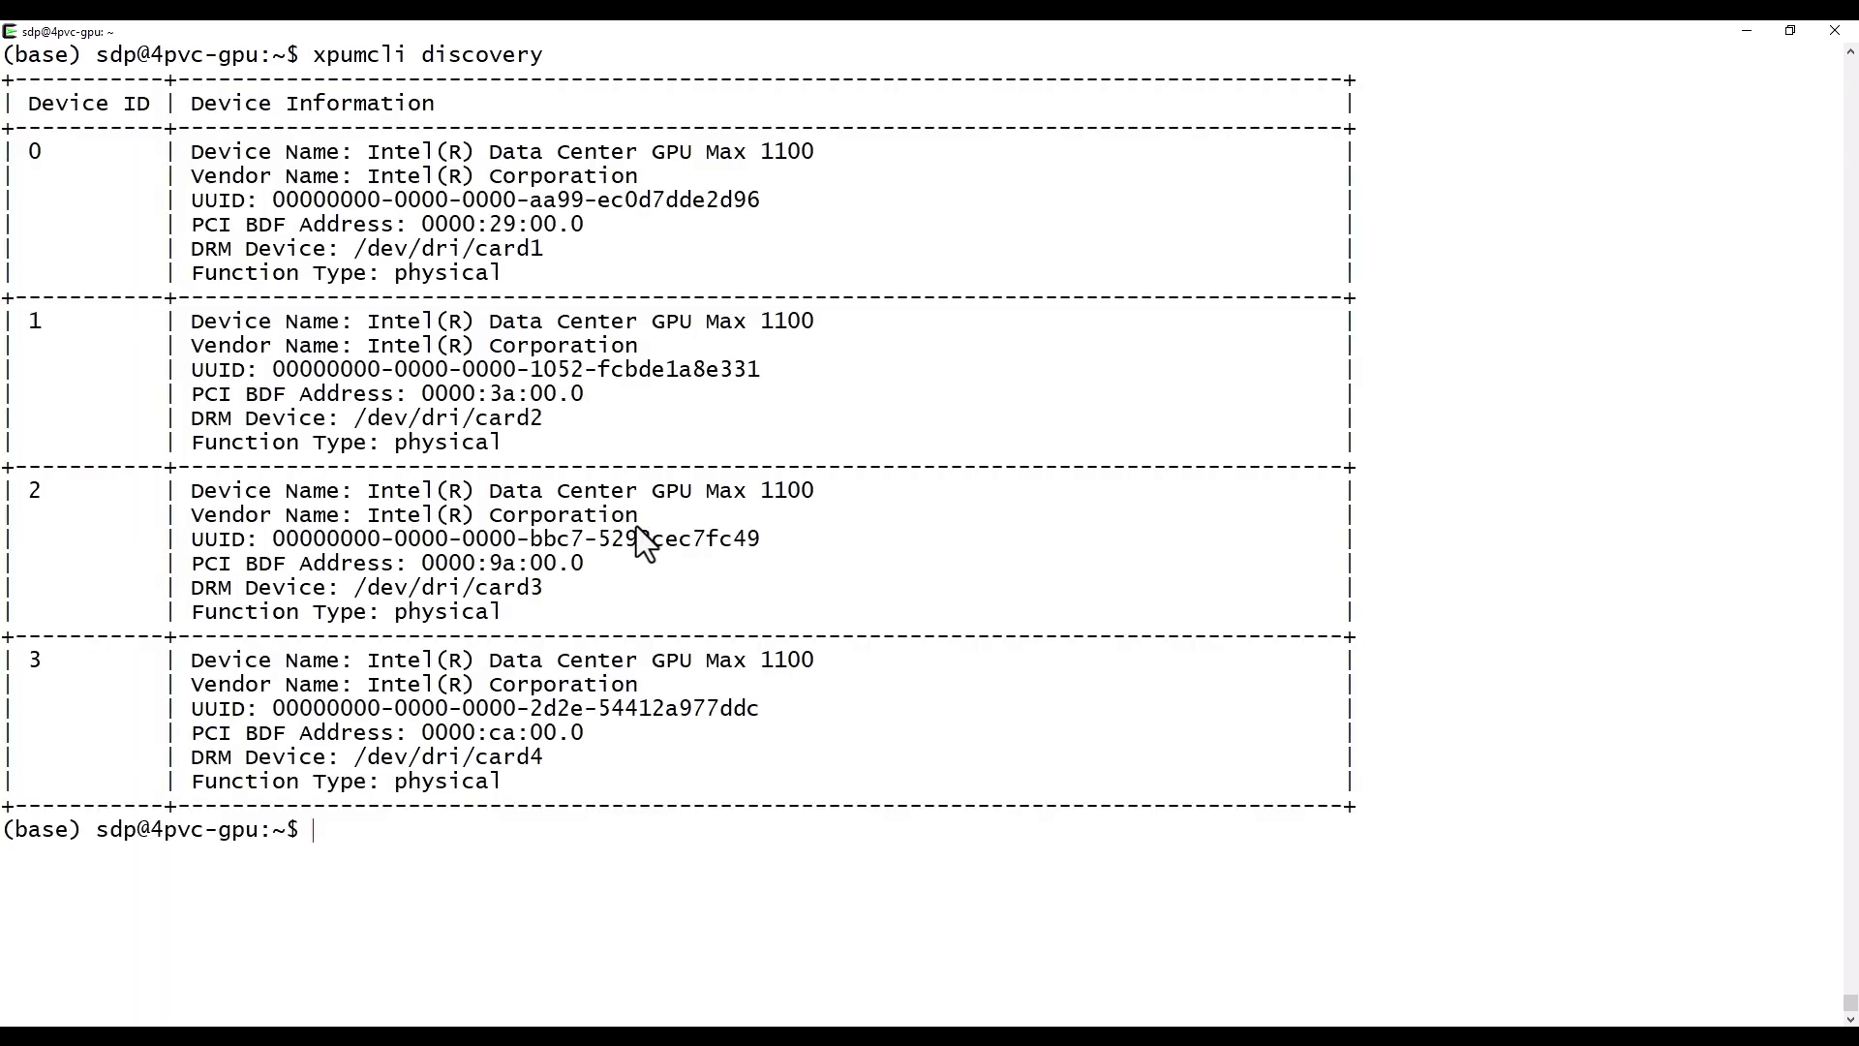
Step: Run xpumcli discovery -d 0 and check device 0's Stepping B4 and 448 EUs
double_click(786, 314)
key("ctrl+l")
key("Up")
type("-d 0")
key("Return")
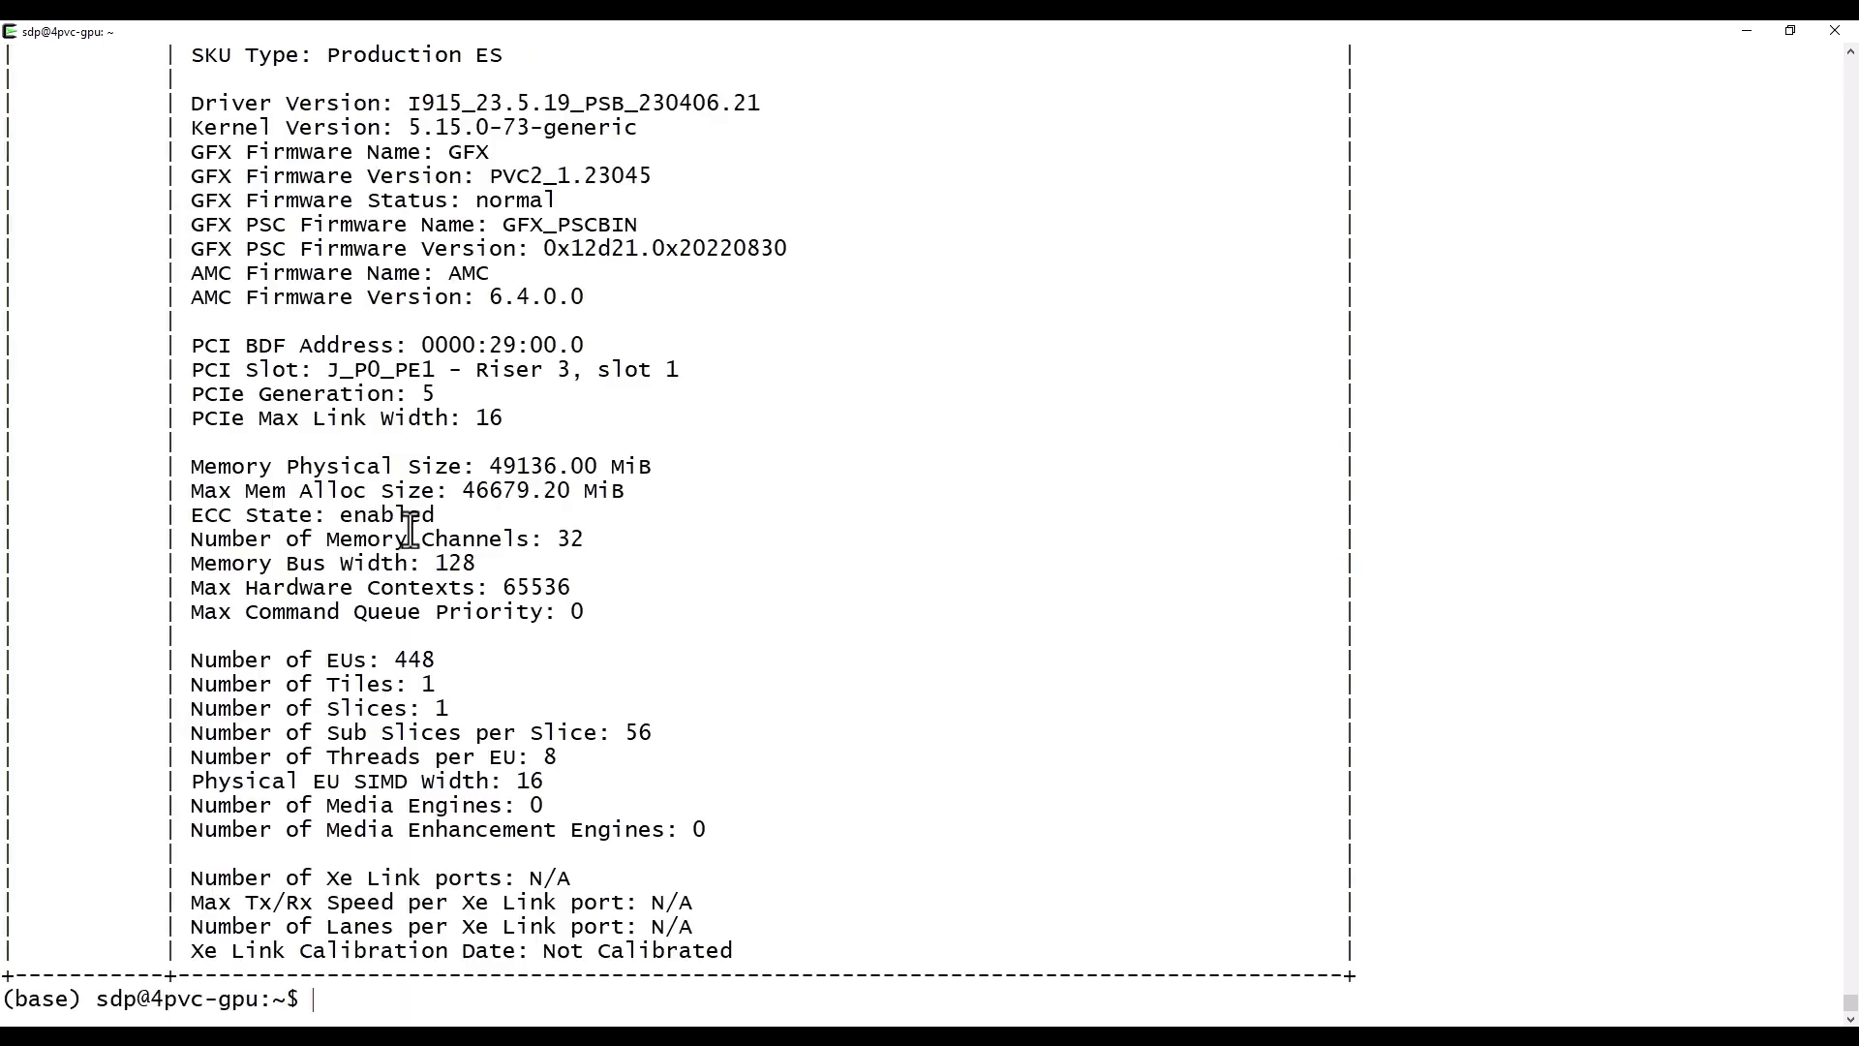
scroll(411, 529, "up", 5)
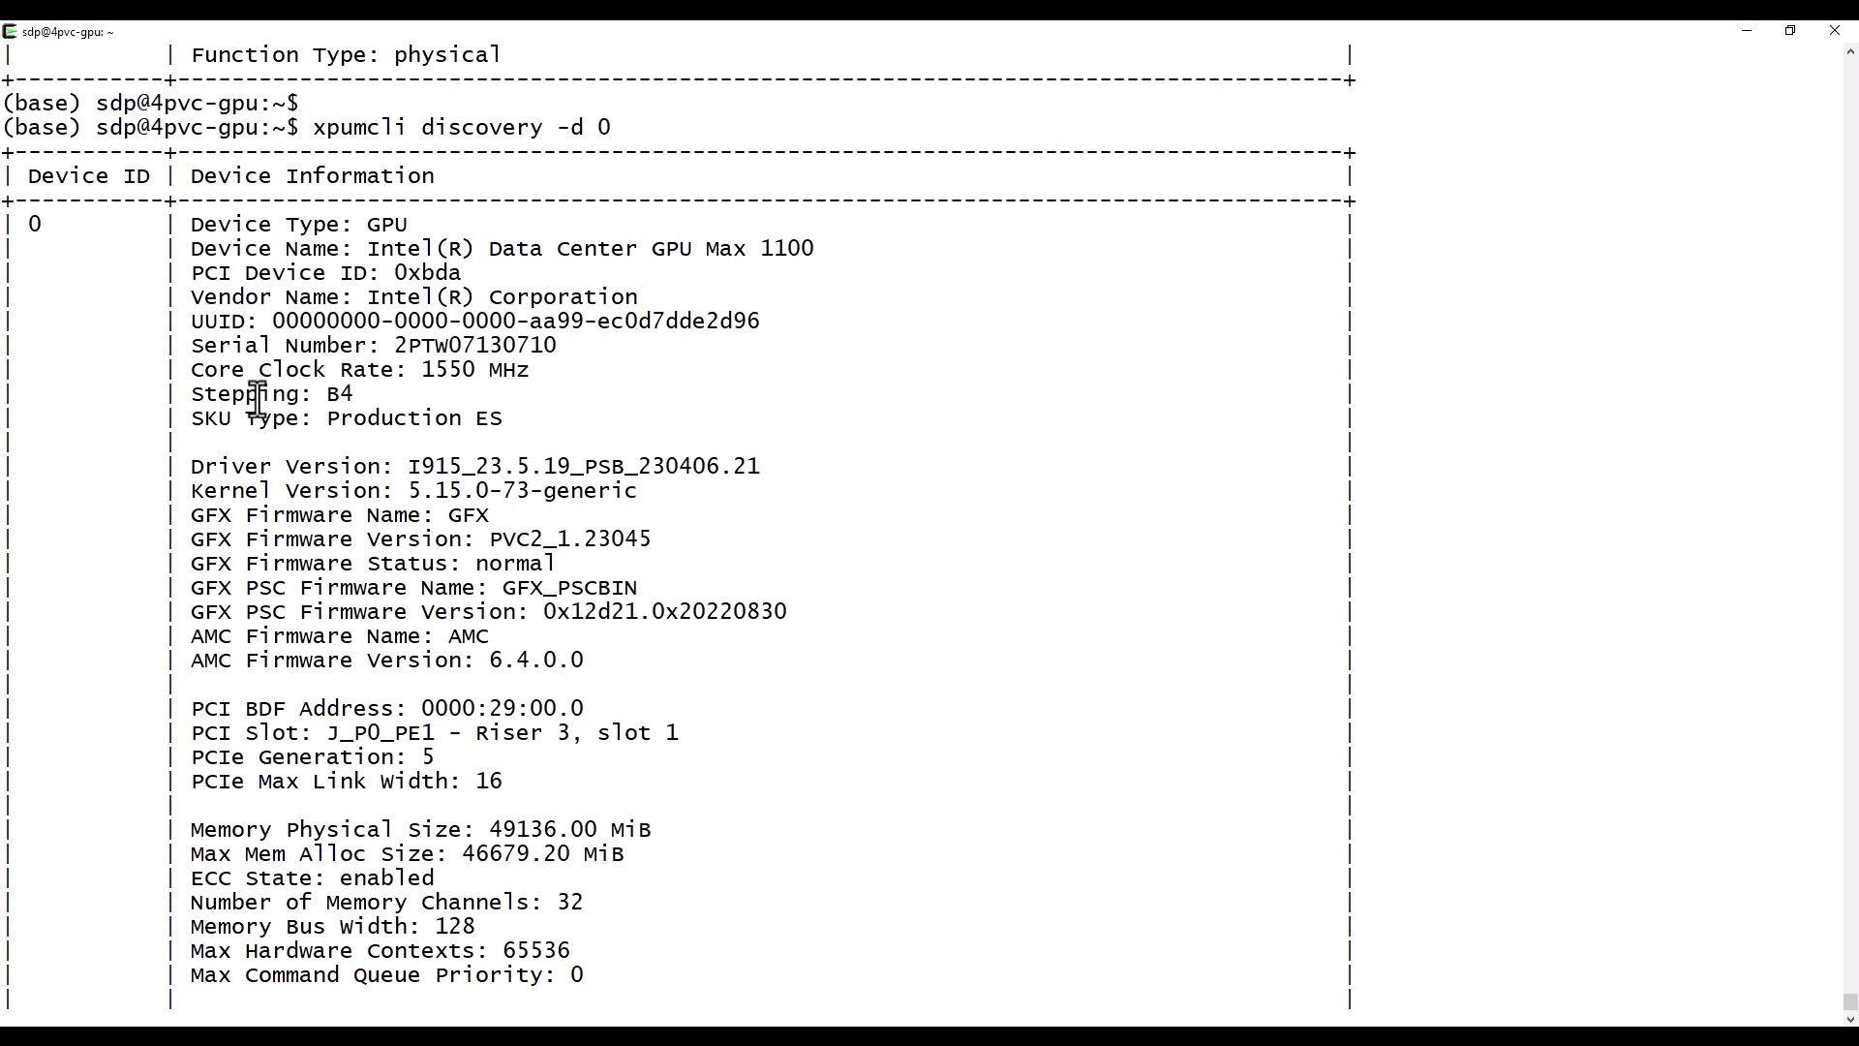
triple_click(315, 393)
scroll(336, 523, "down", 2)
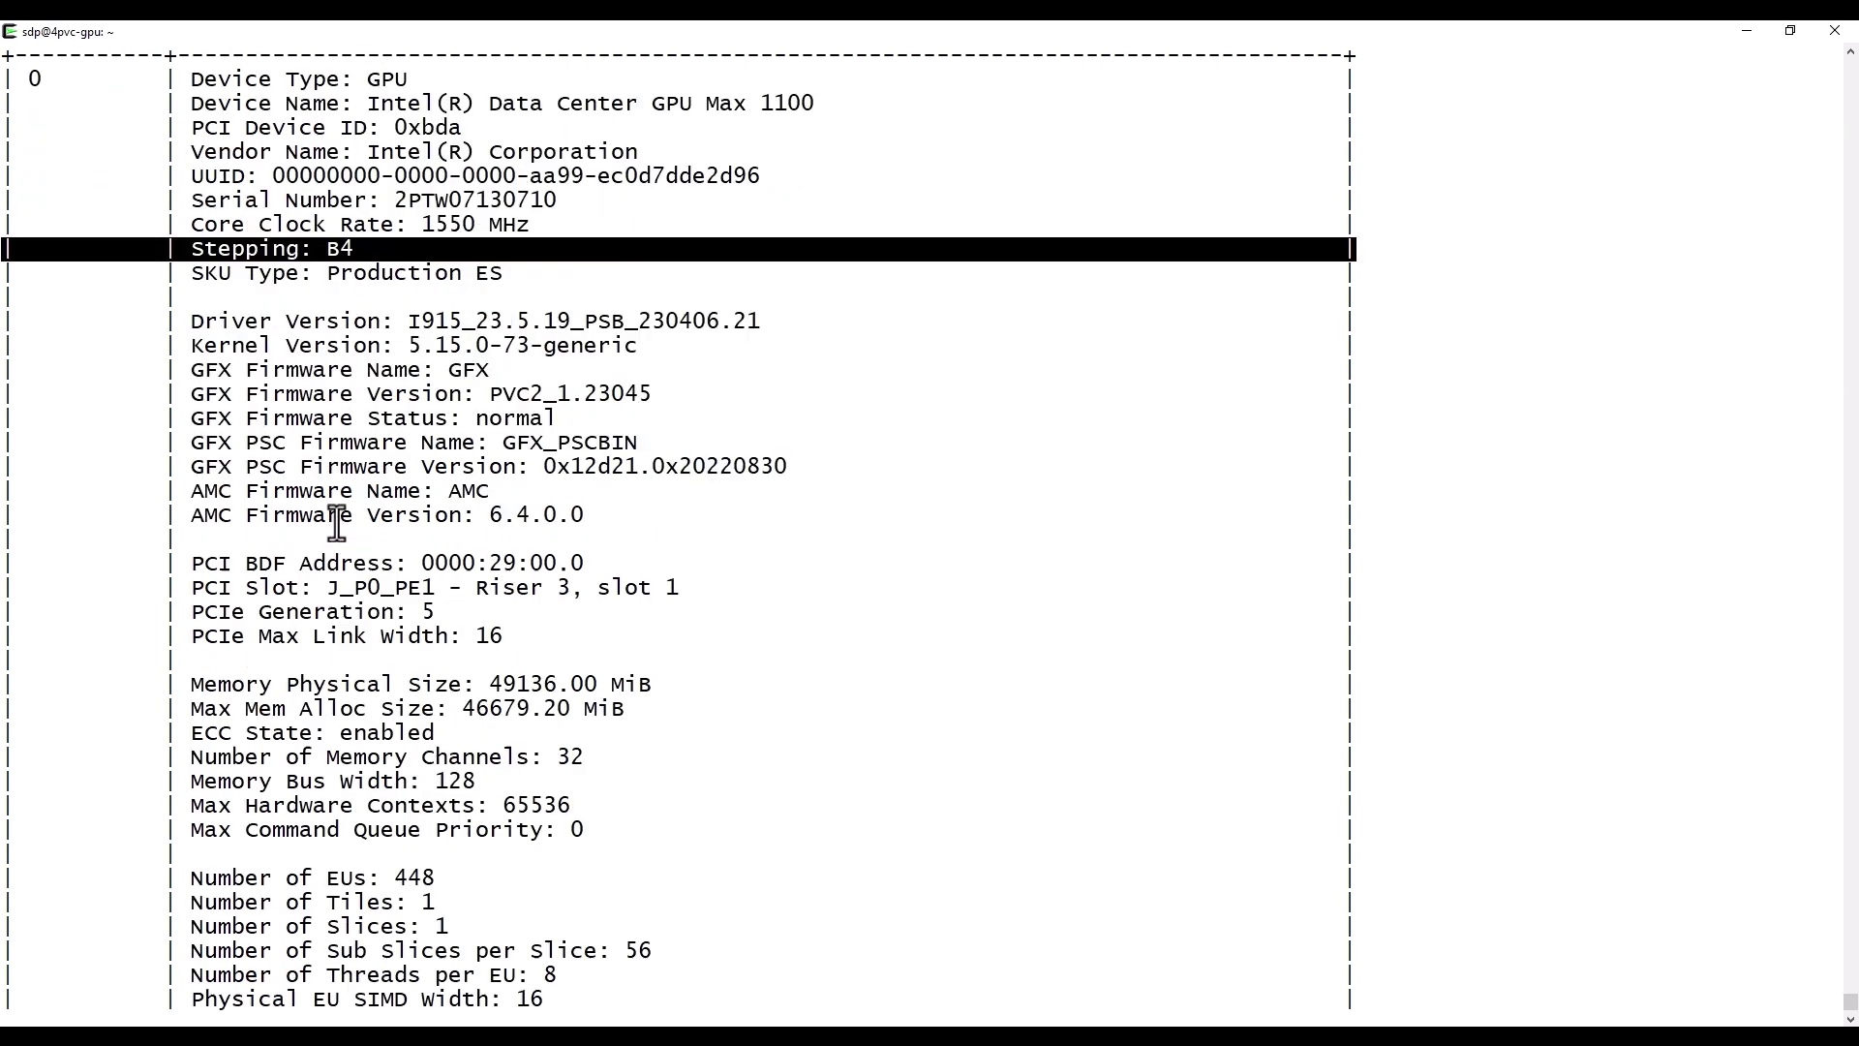
scroll(366, 453, "down", 3)
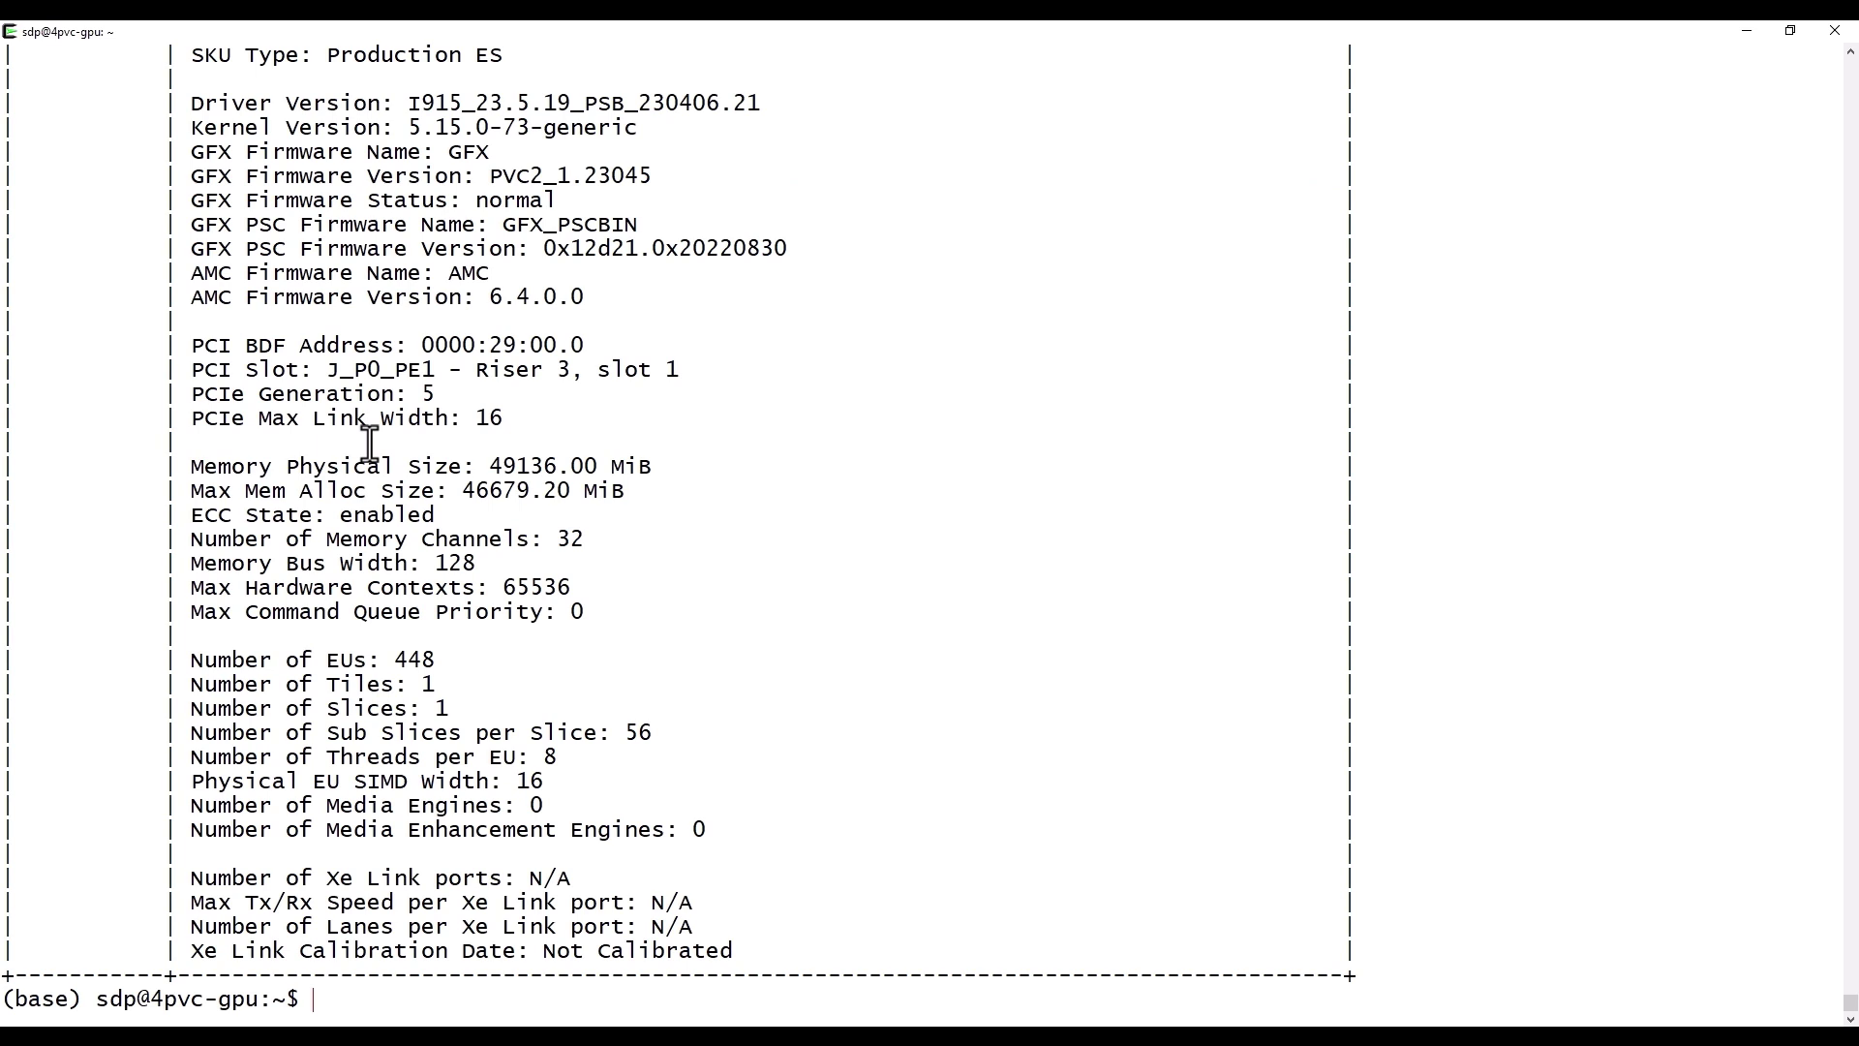
left_click_drag(271, 651, 279, 786)
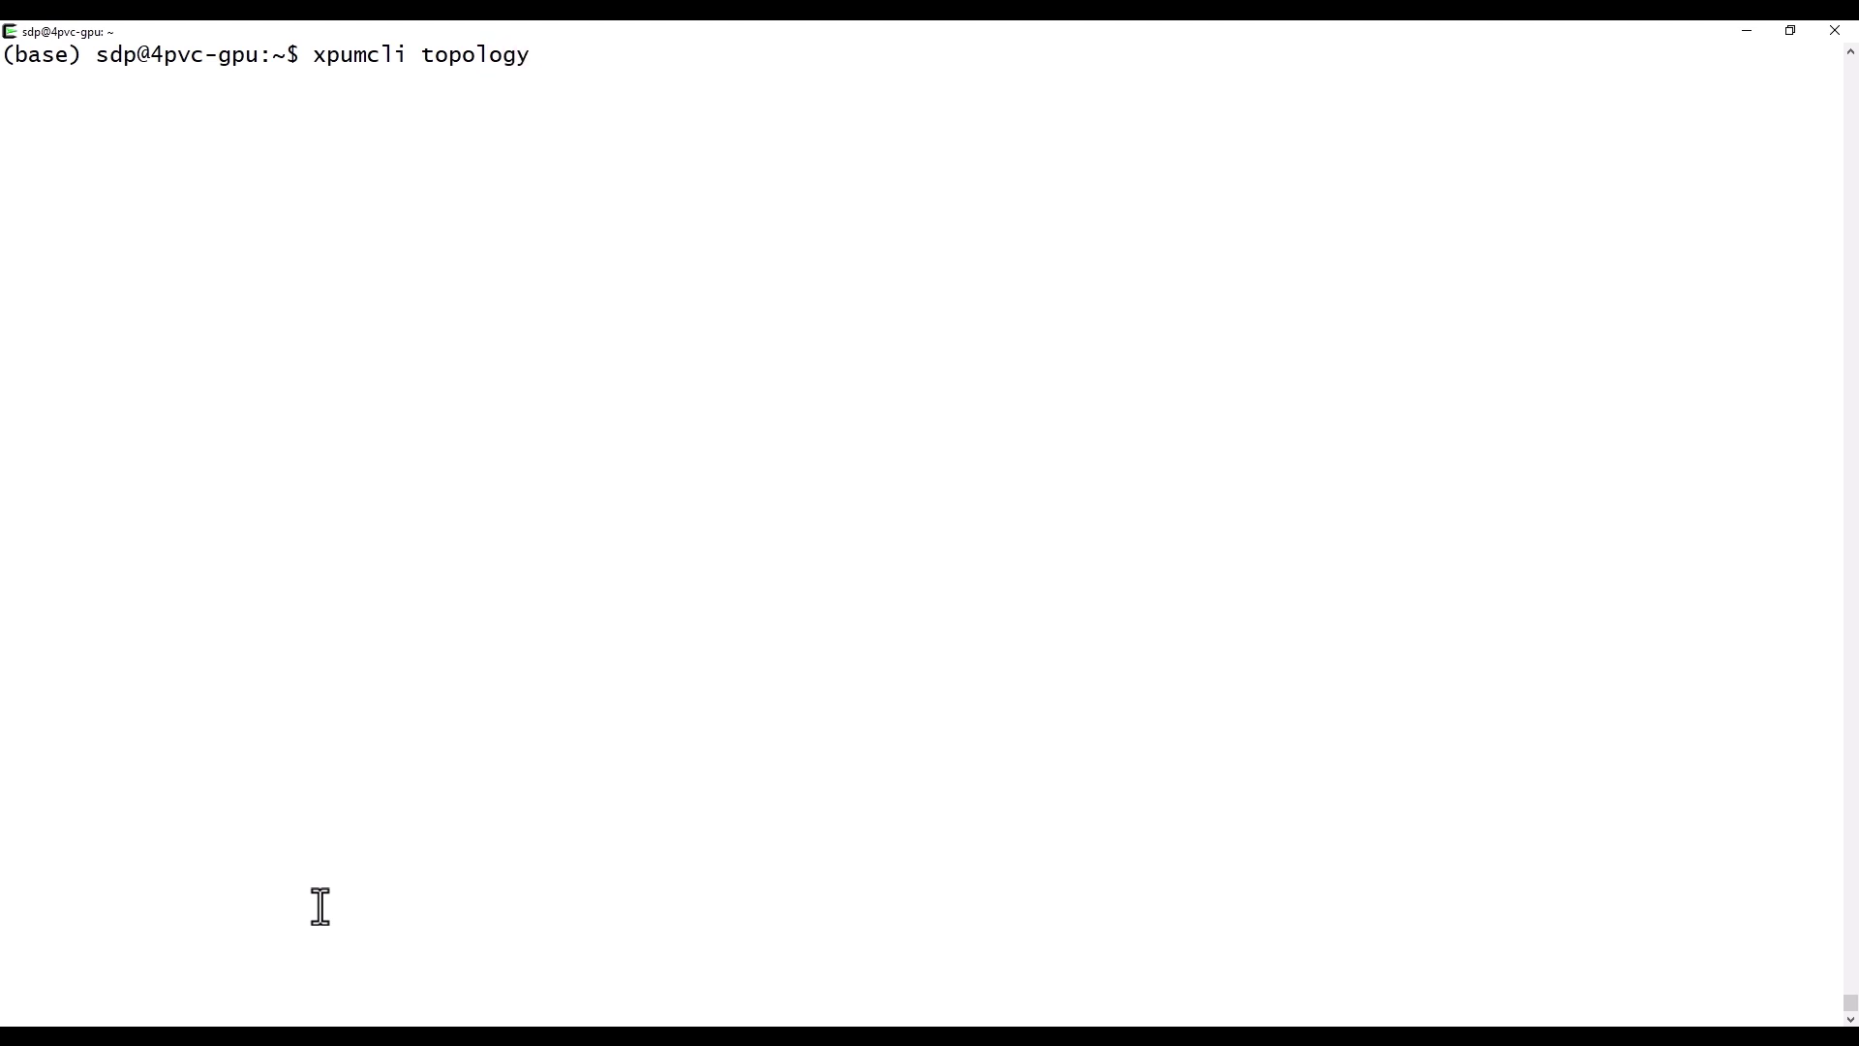
Step: Print the four-GPU topology matrix with xpumcli topology -m, then enter xpumcli dump for help
key("Return")
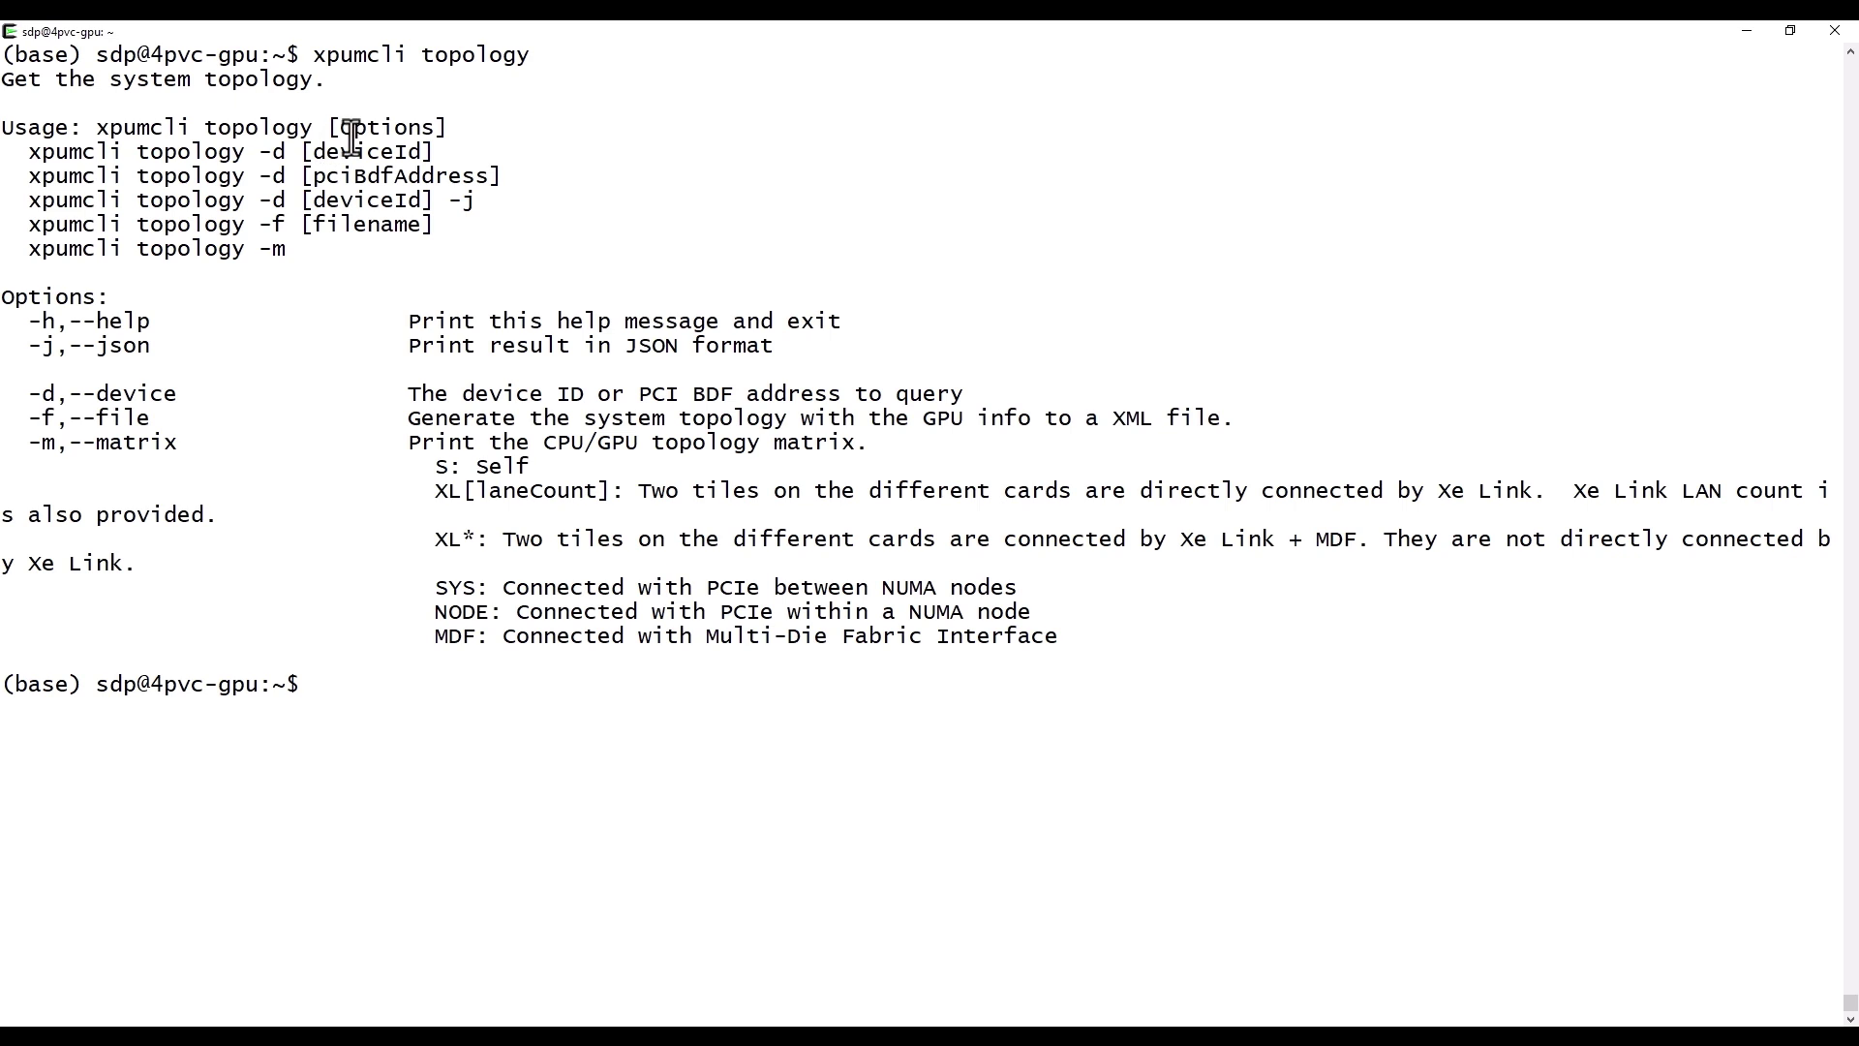
key("Up")
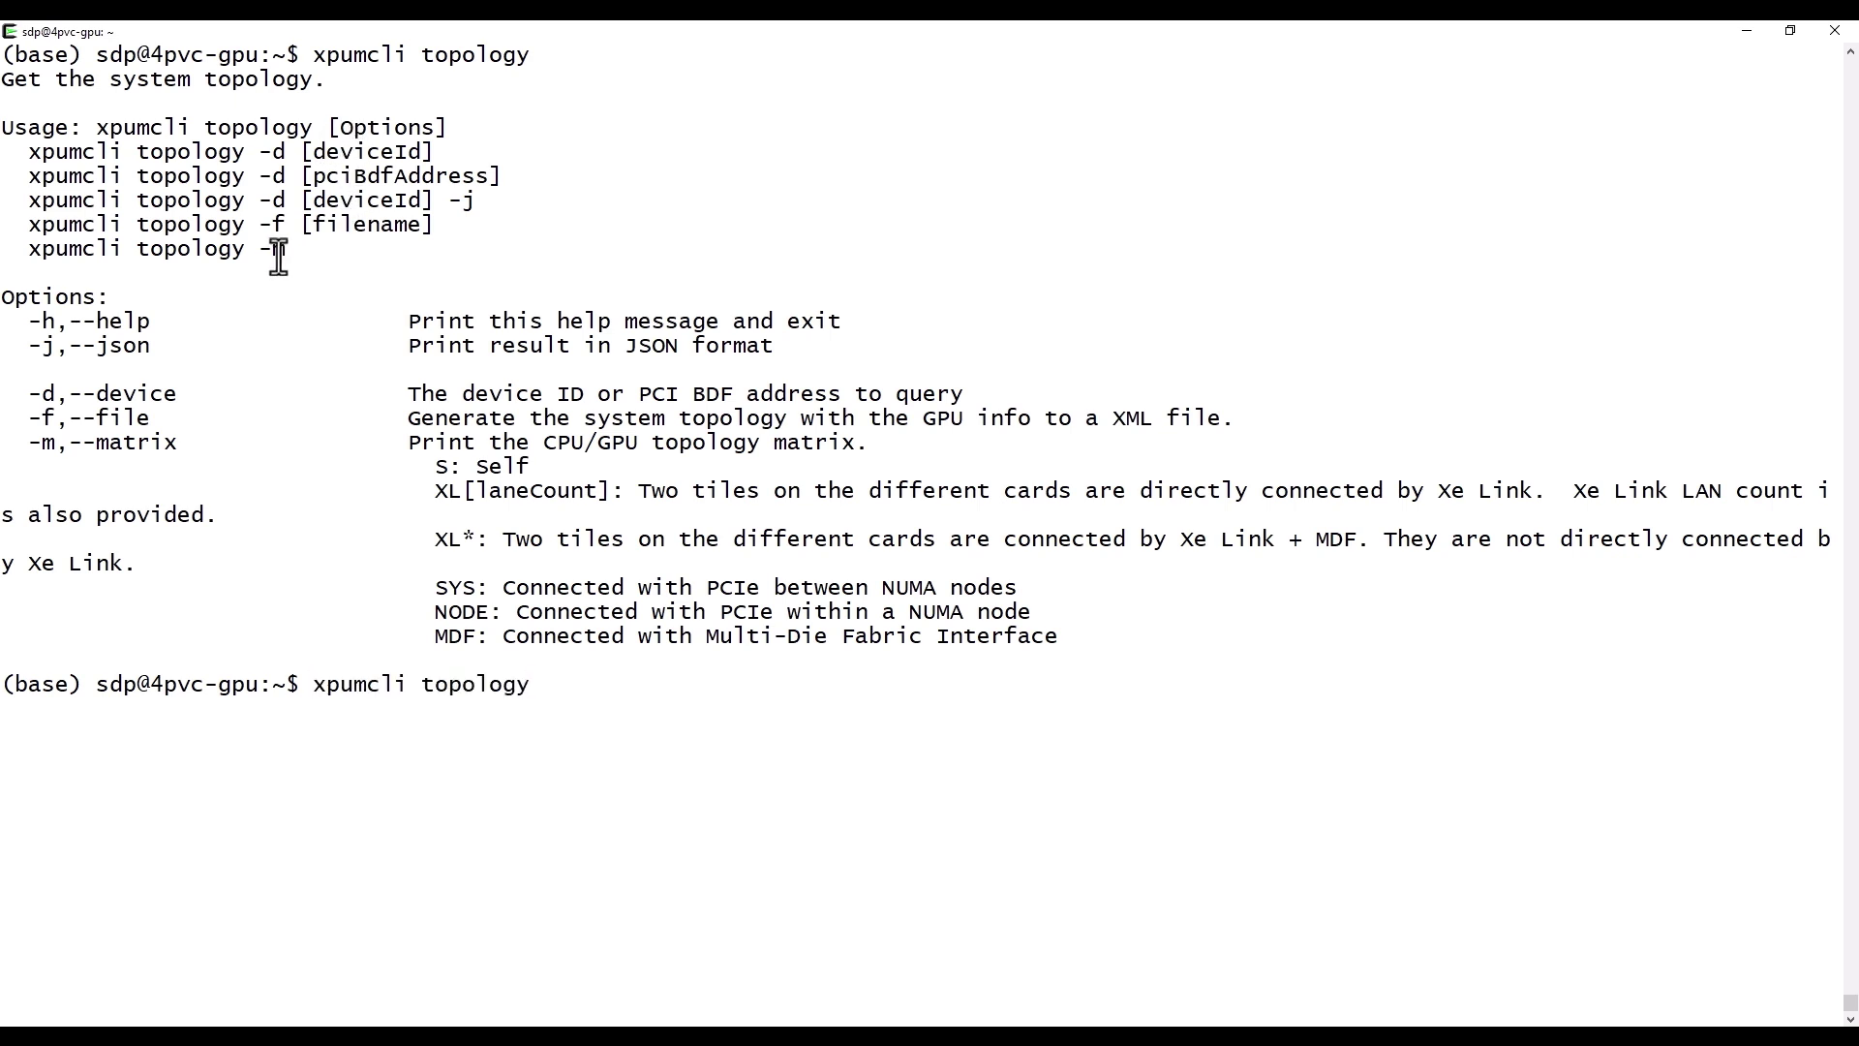
key("Return")
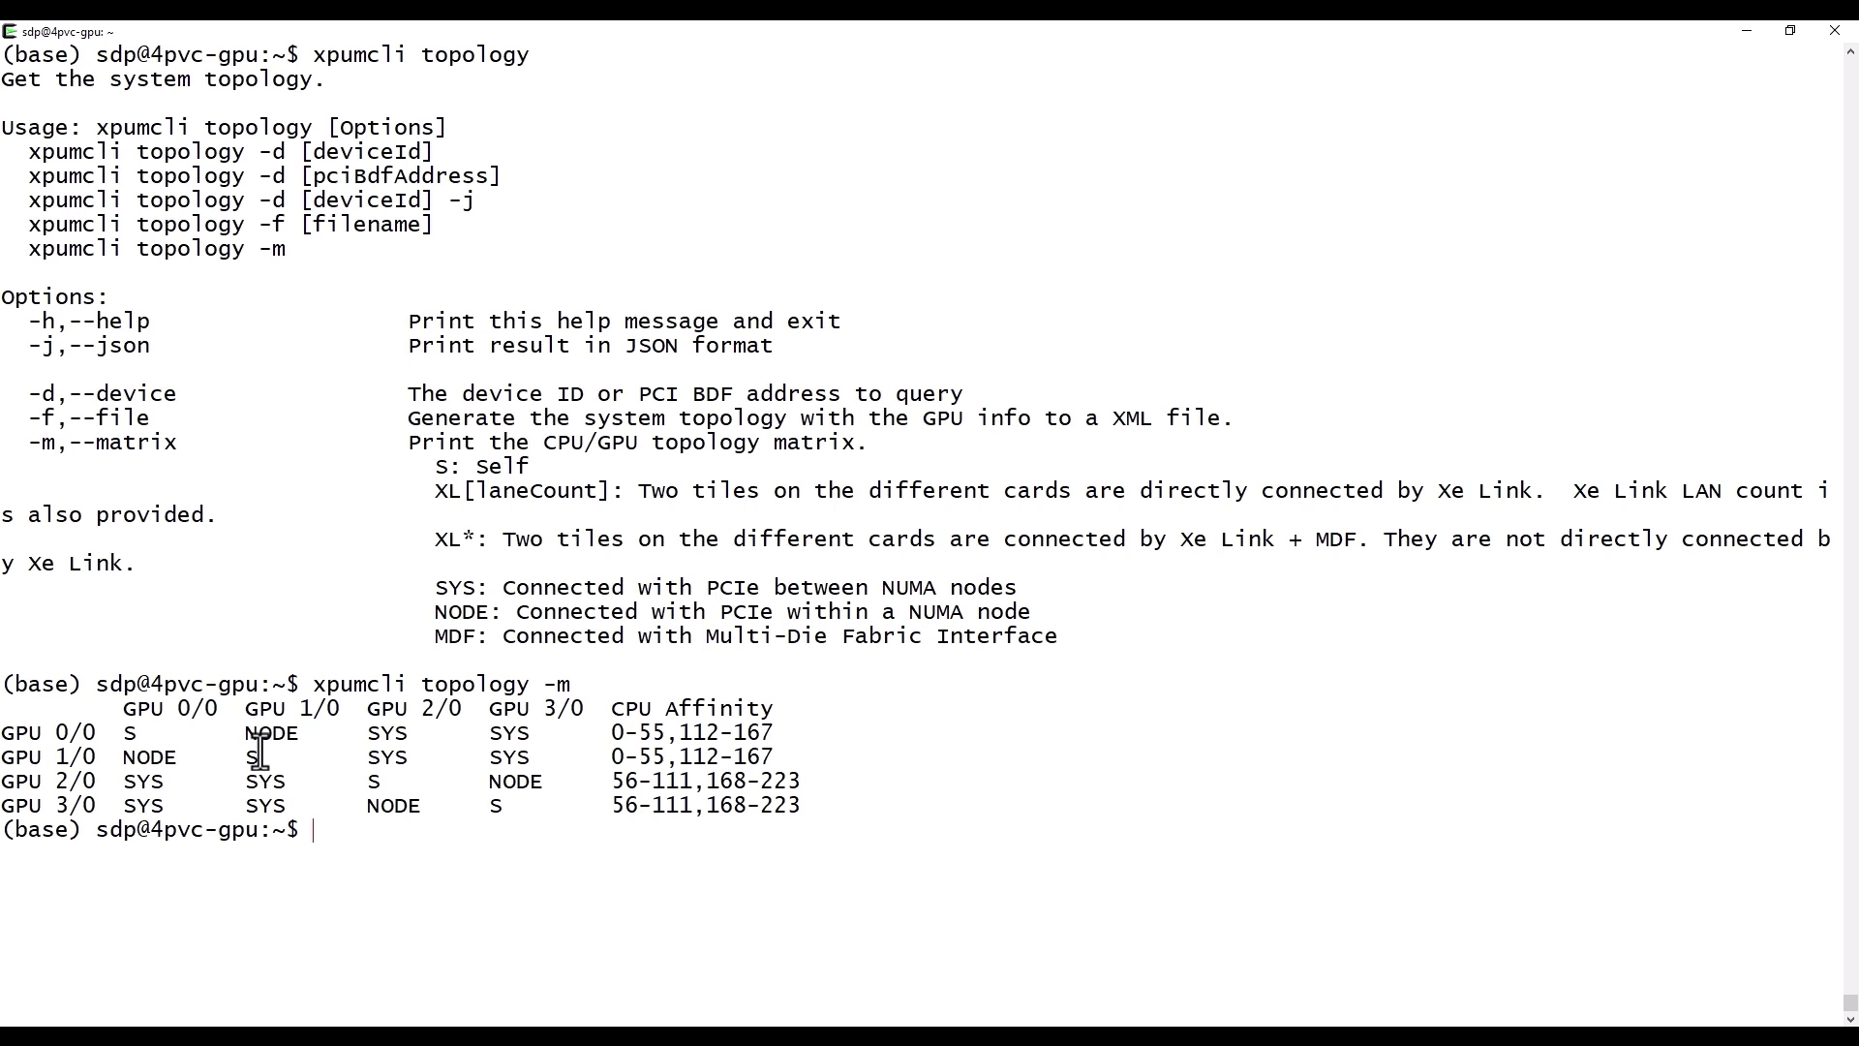
key("ctrl+l")
type("xpumcli dump")
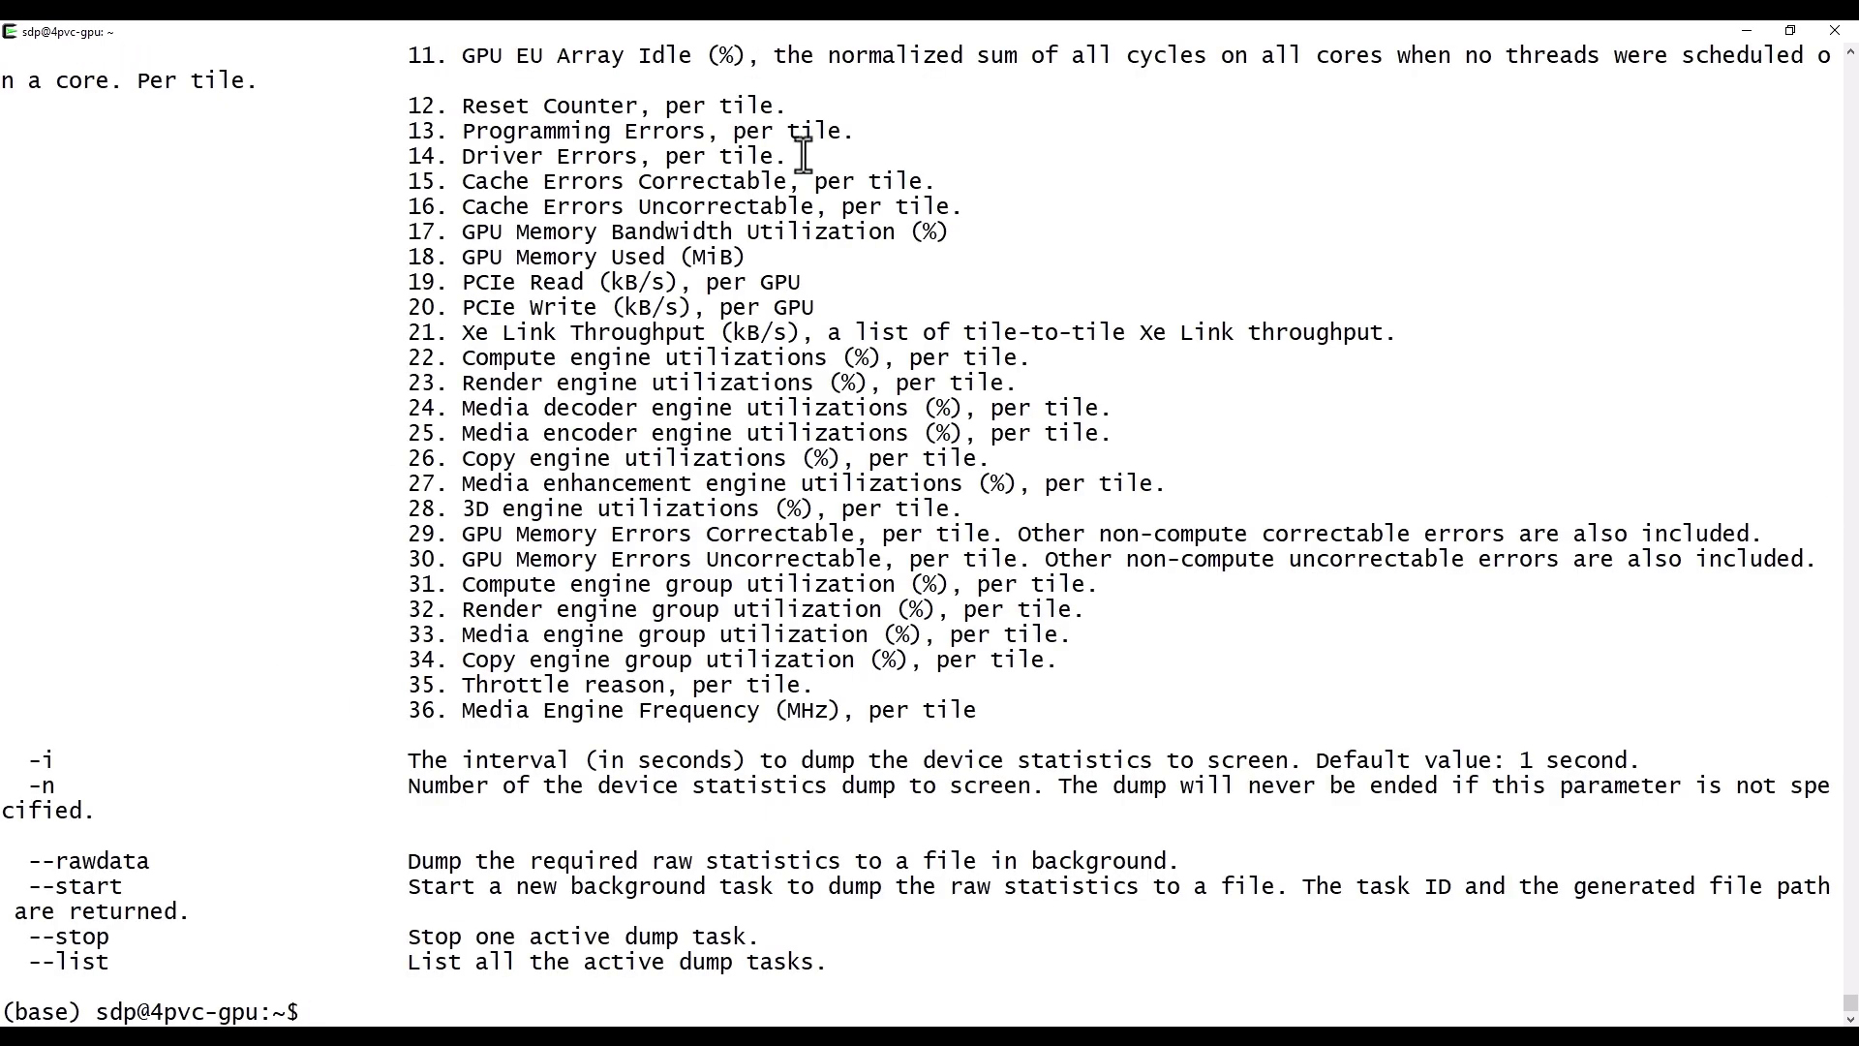
Step: Review the dump metrics, highlighting Utilization, Power, Frequency, Compute engine, Media decoder and encoder
scroll(105, 963, "up", 9)
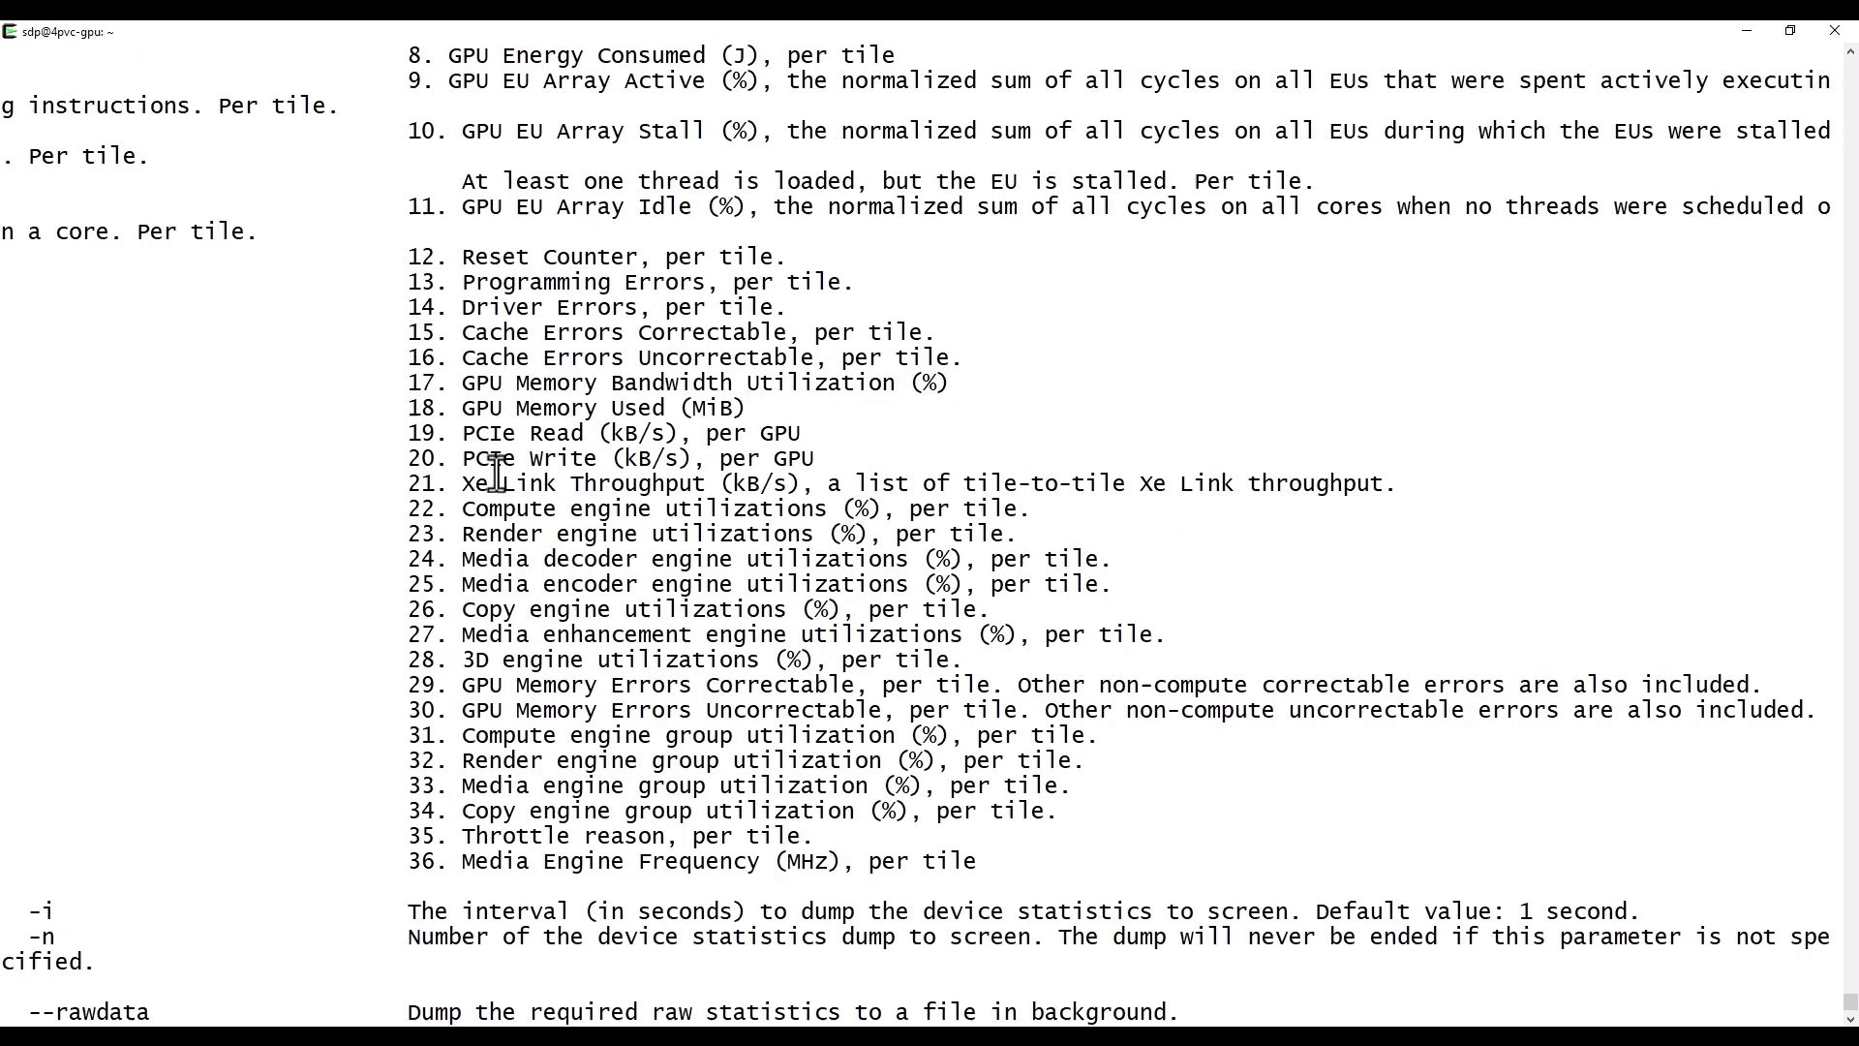
scroll(270, 253, "down", 3)
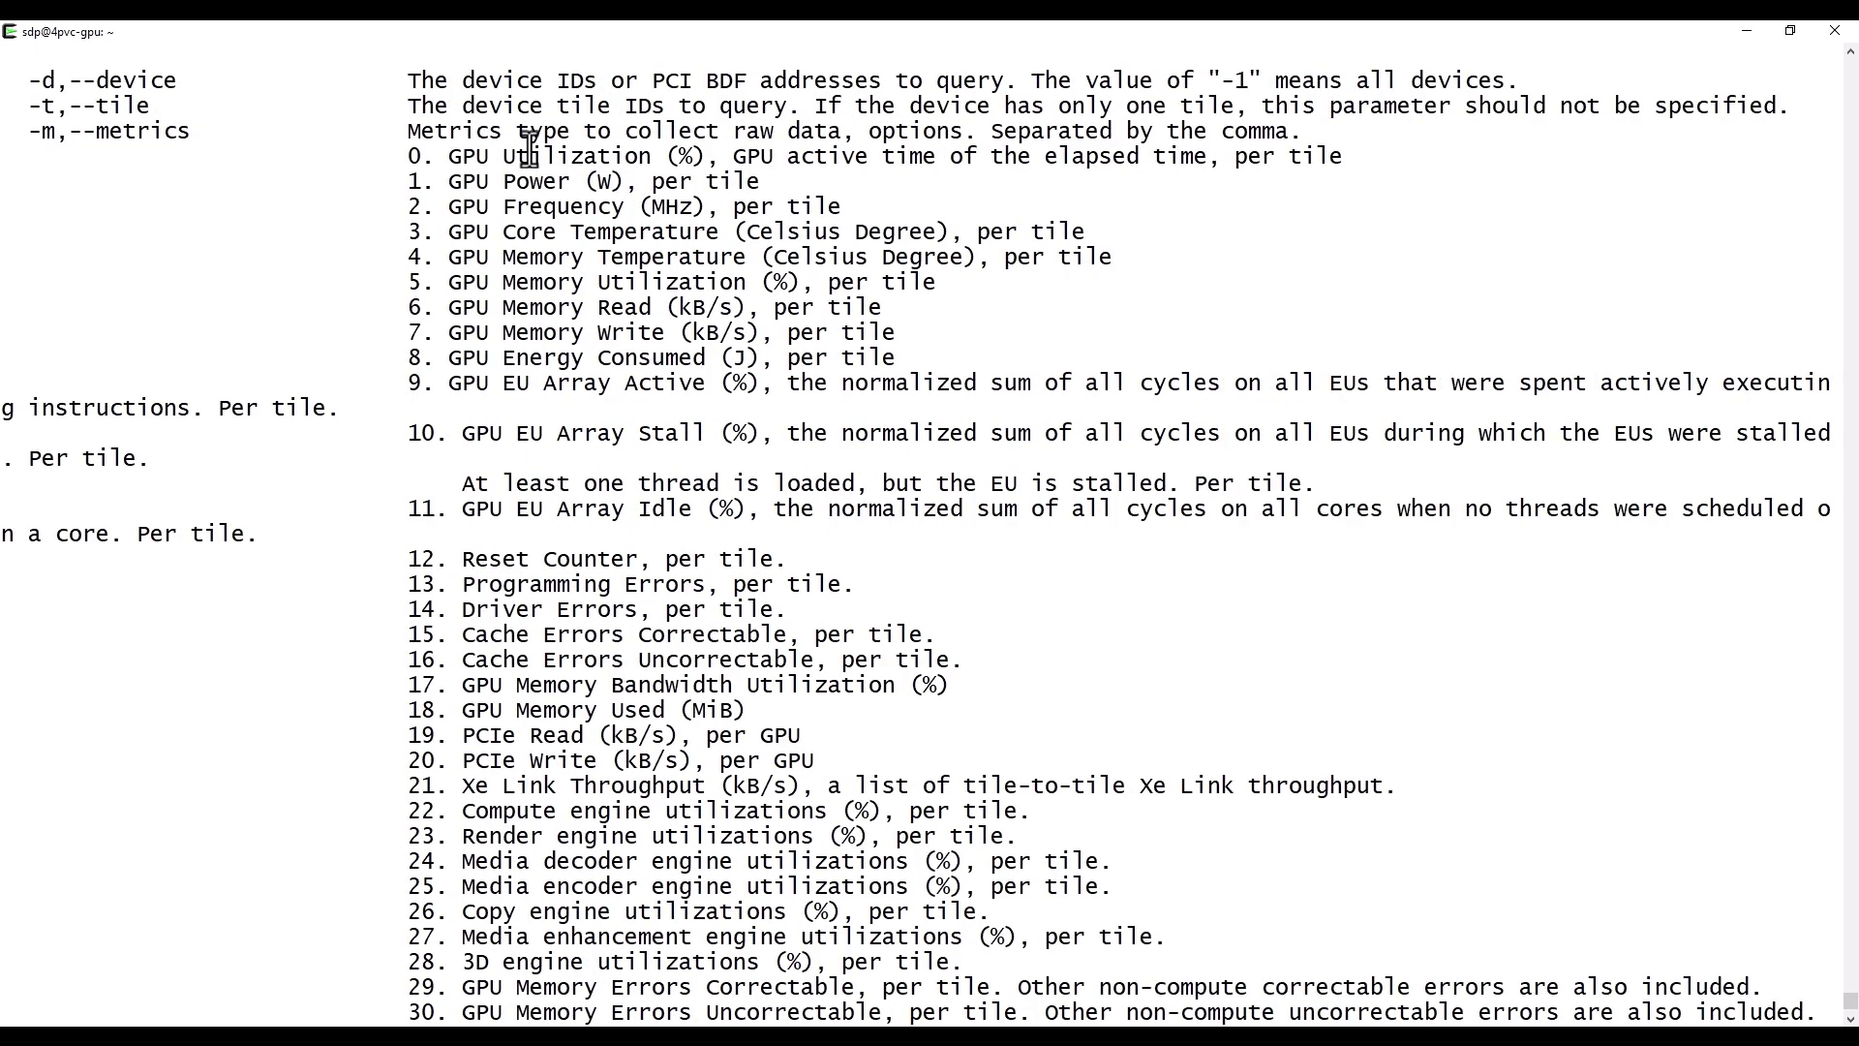
double_click(528, 156)
double_click(538, 182)
double_click(542, 208)
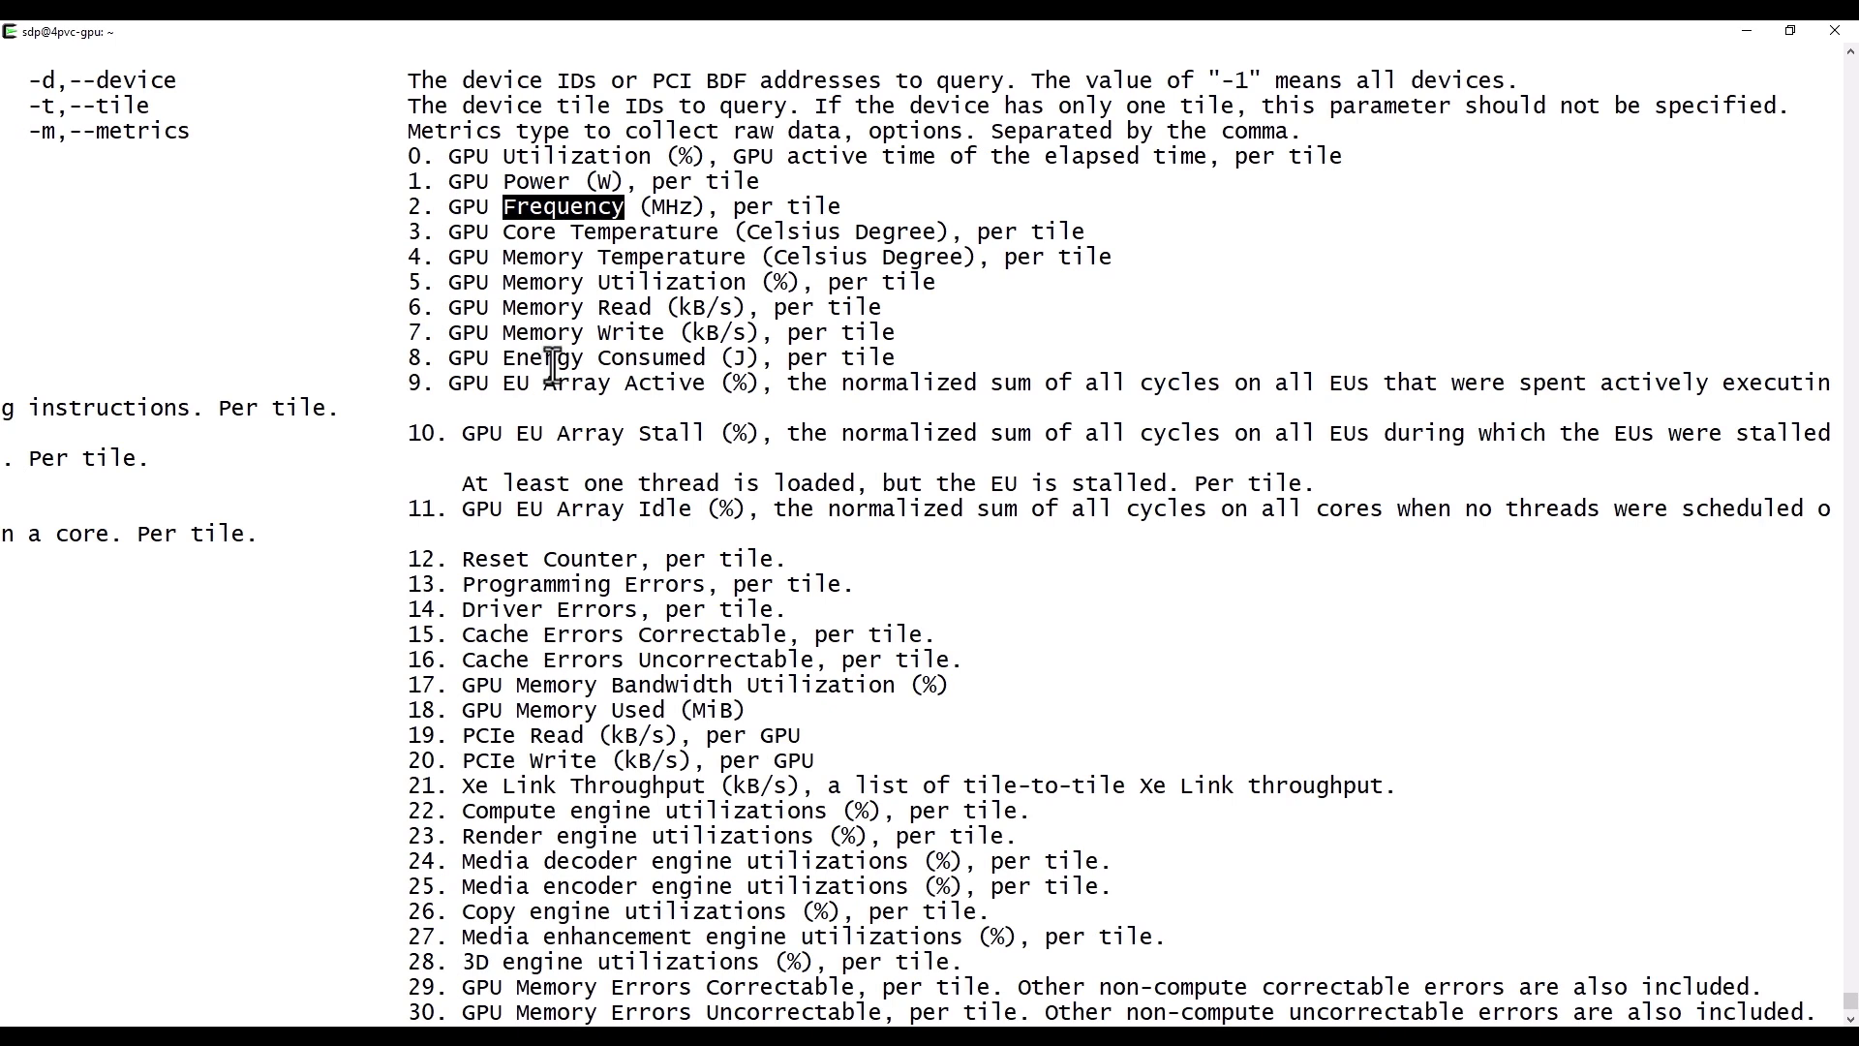
scroll(553, 366, "down", 4)
left_click_drag(462, 508, 636, 509)
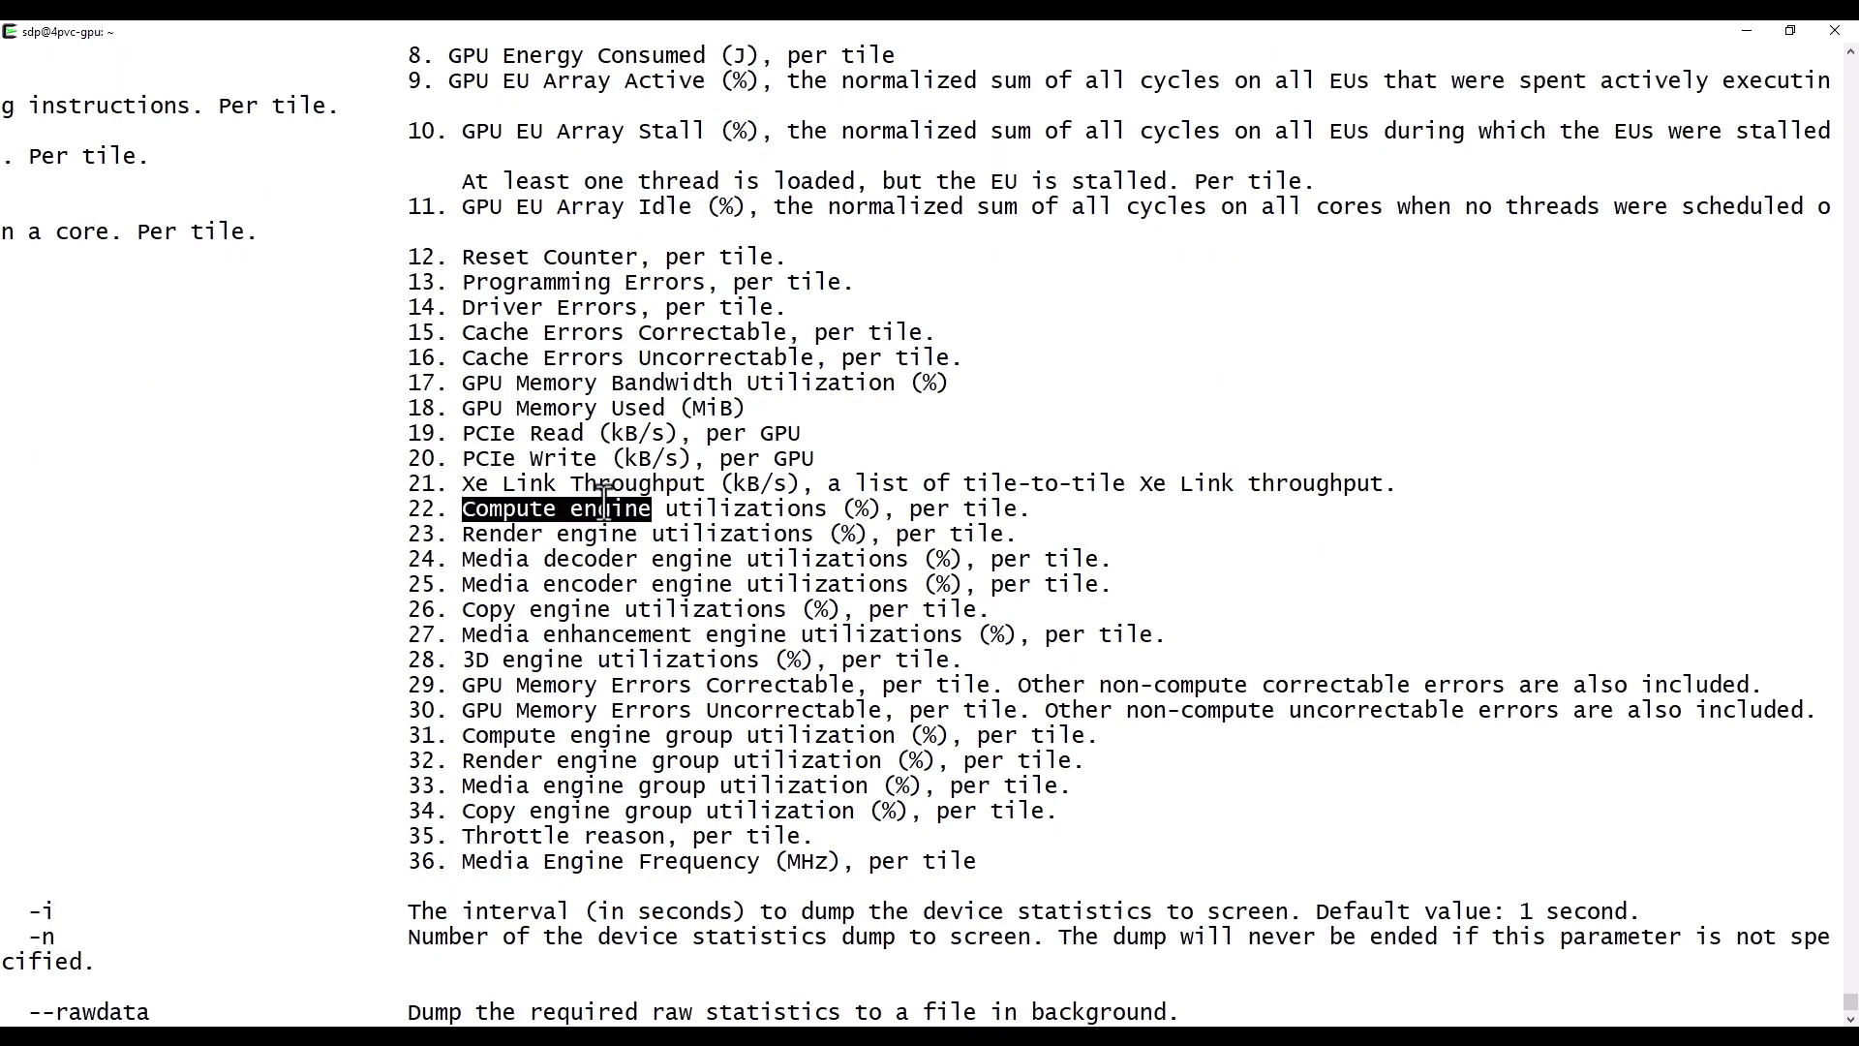
left_click_drag(462, 534, 637, 558)
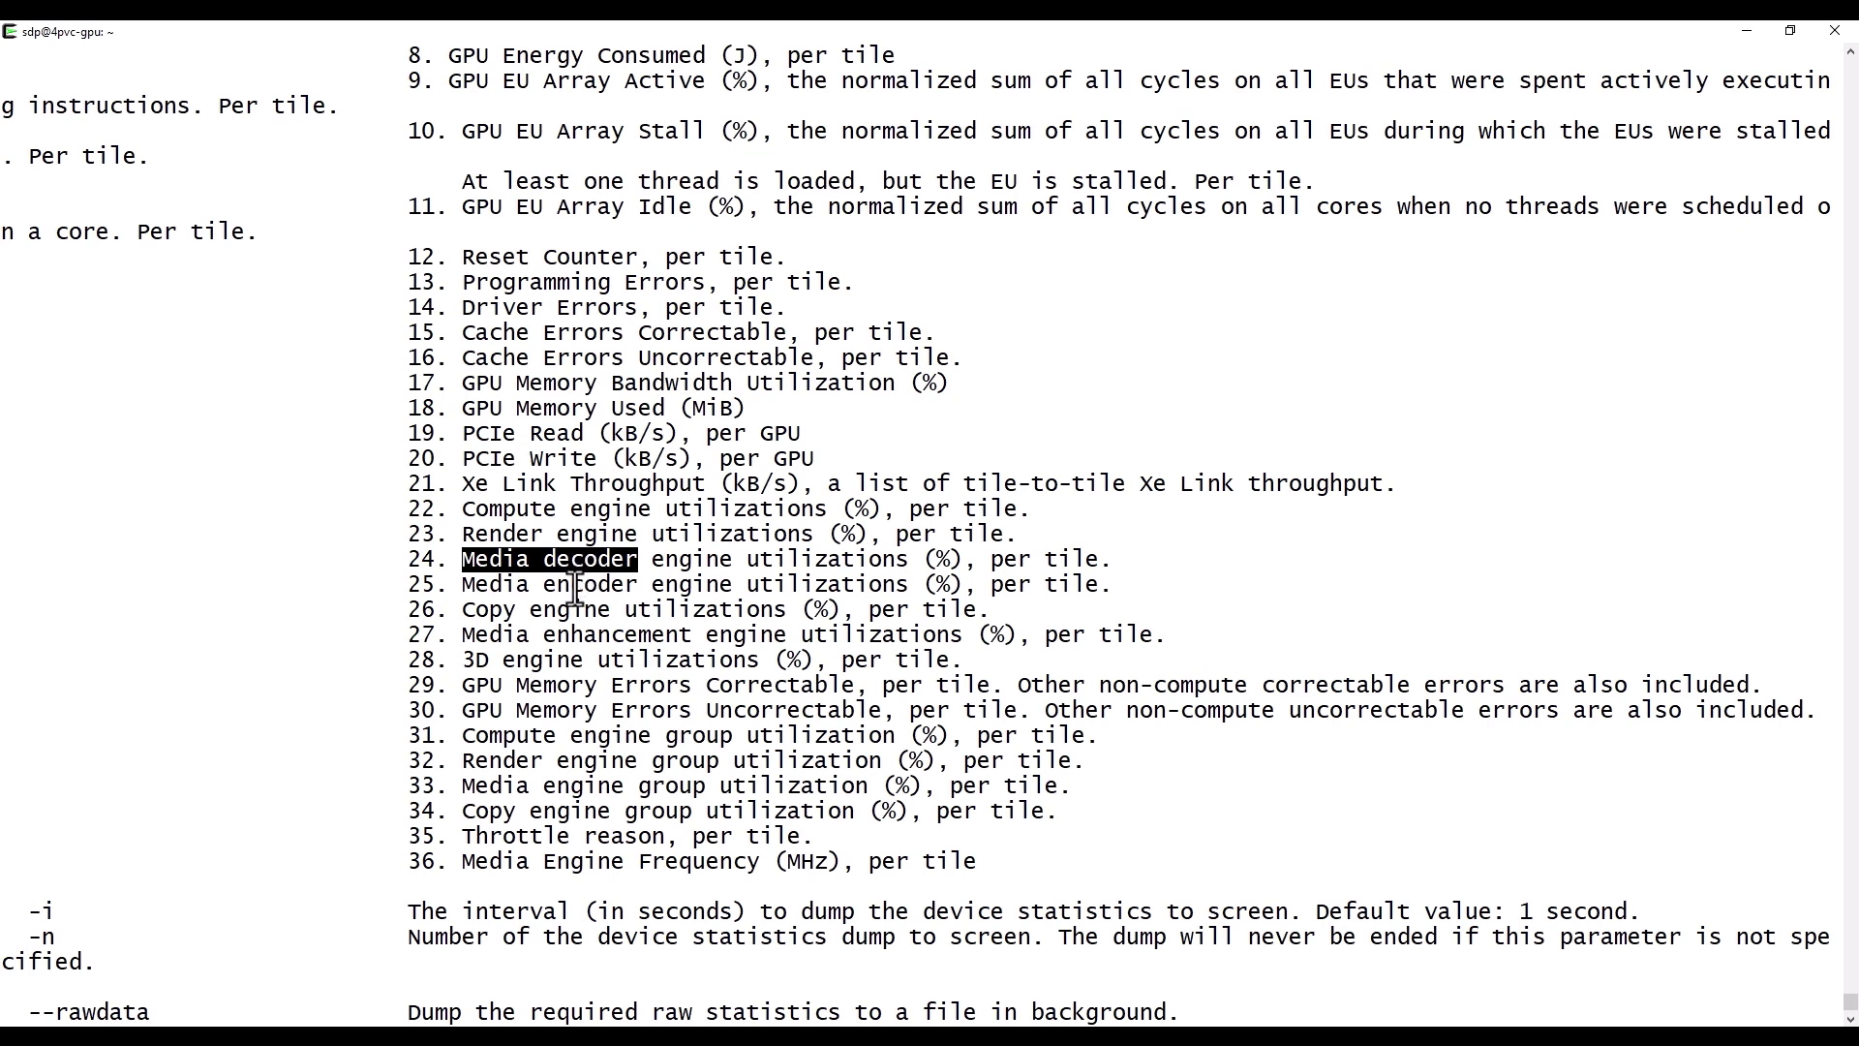
double_click(575, 585)
left_click(554, 651)
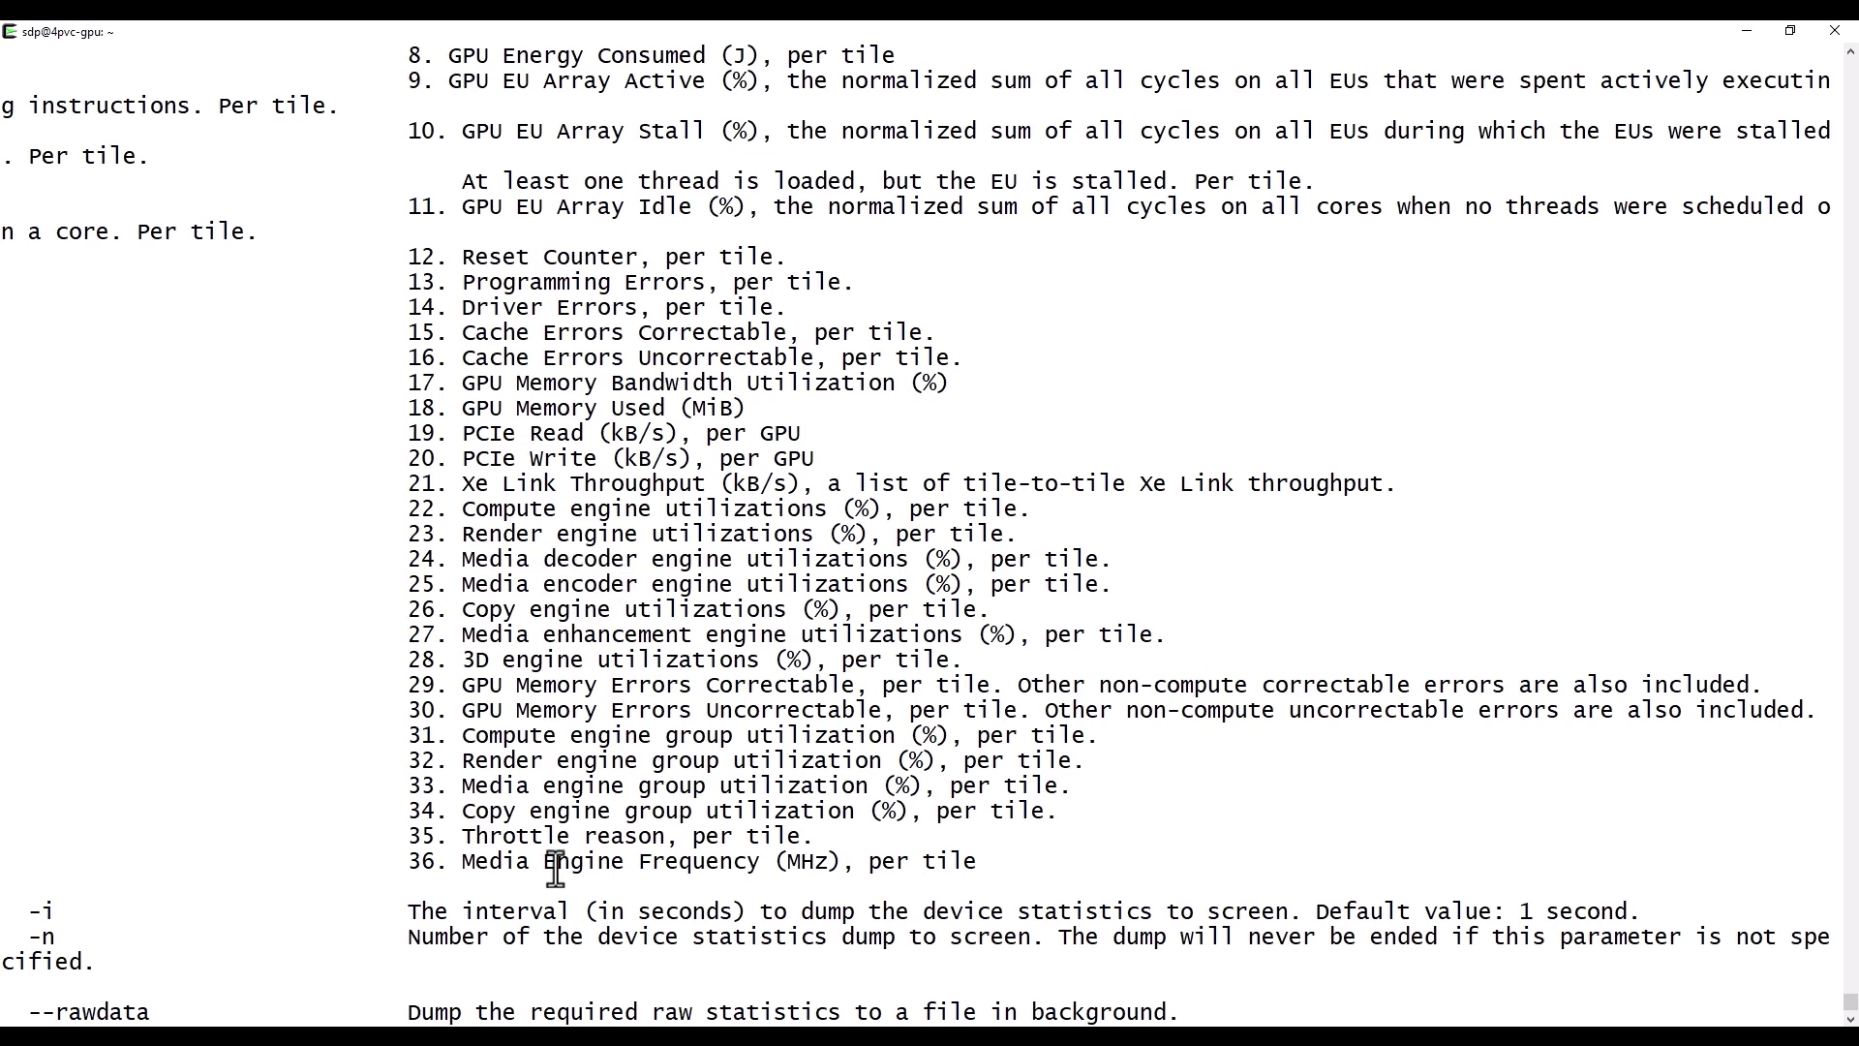
Step: Enter the command xpumcli dump -m 0,1,2,3 -i 5 at a fresh prompt
scroll(556, 866, "down", 2)
key("Return")
key("Return")
key("Return")
key("Return")
key("Return")
key("Return")
key("Return")
key("Return")
type("xpumcli dump -m 0,1,")
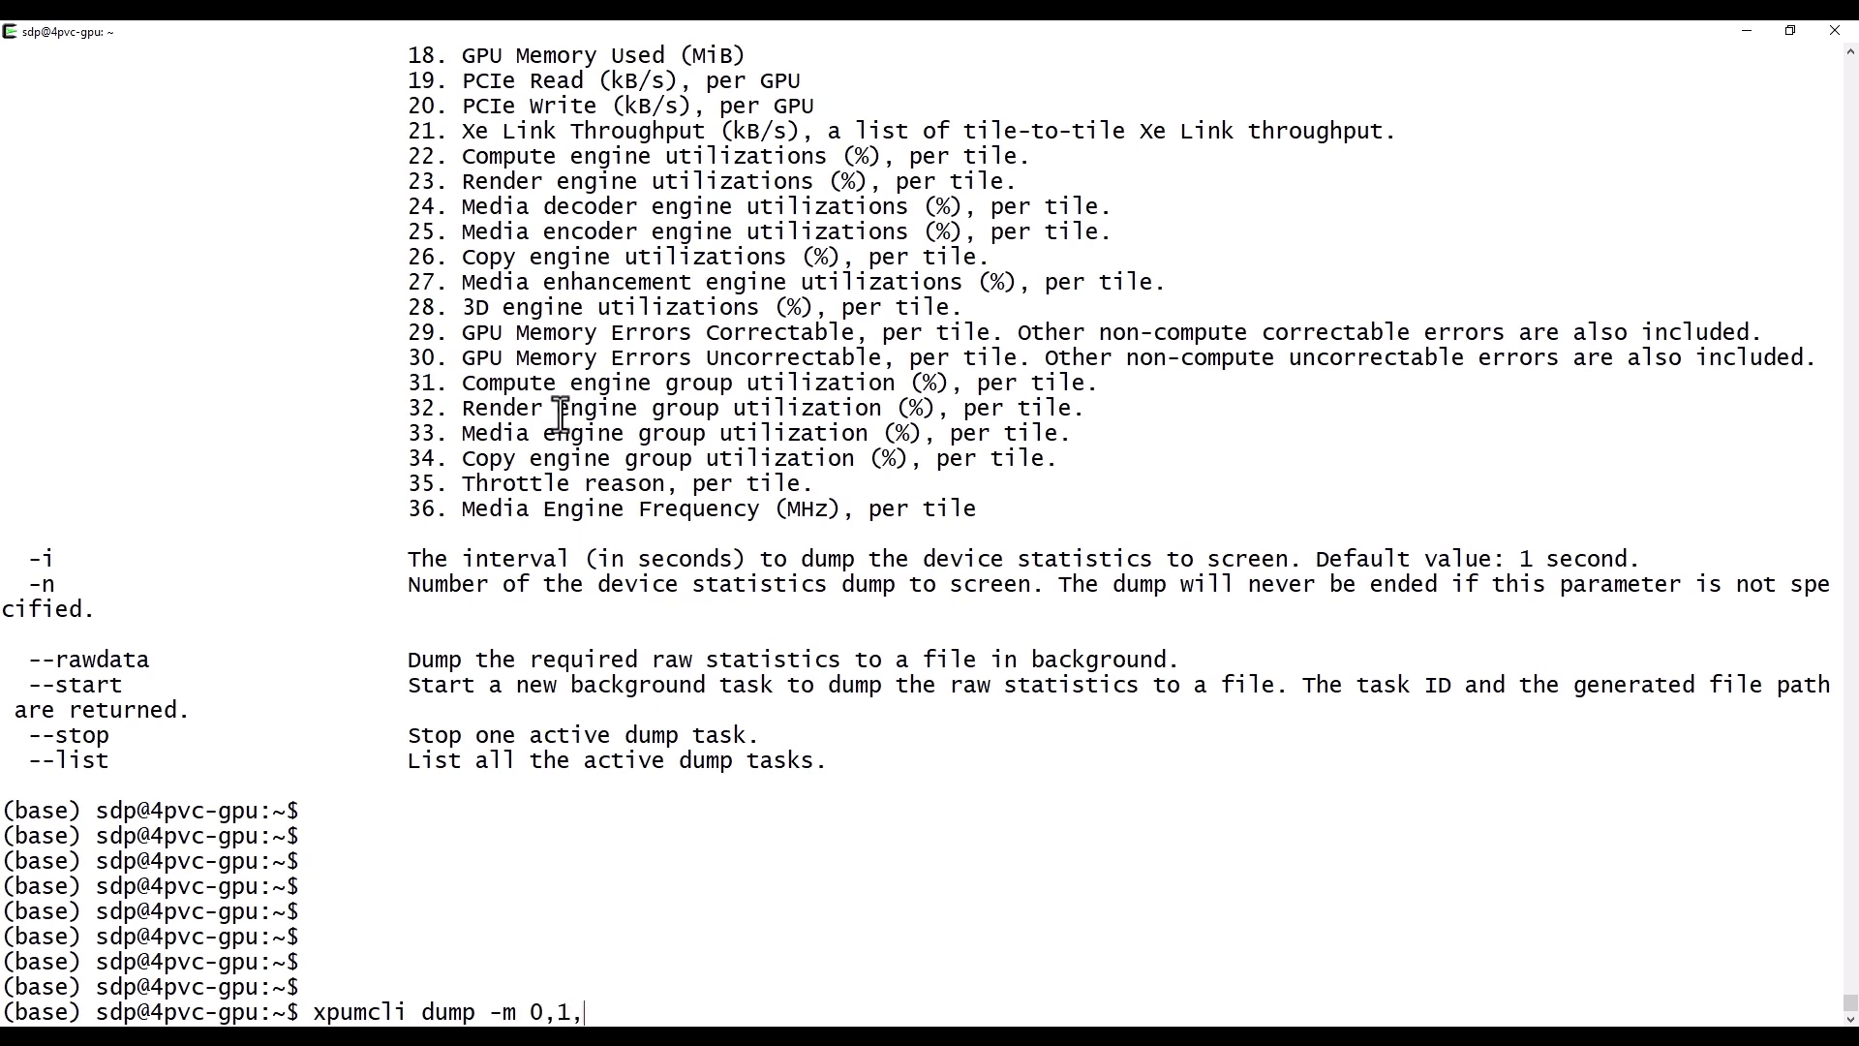
type("2,3  -i 5")
Step: Run the 5-second metrics 0–3 dump and highlight readings as all four GPUs climb to ~87%
key("Return")
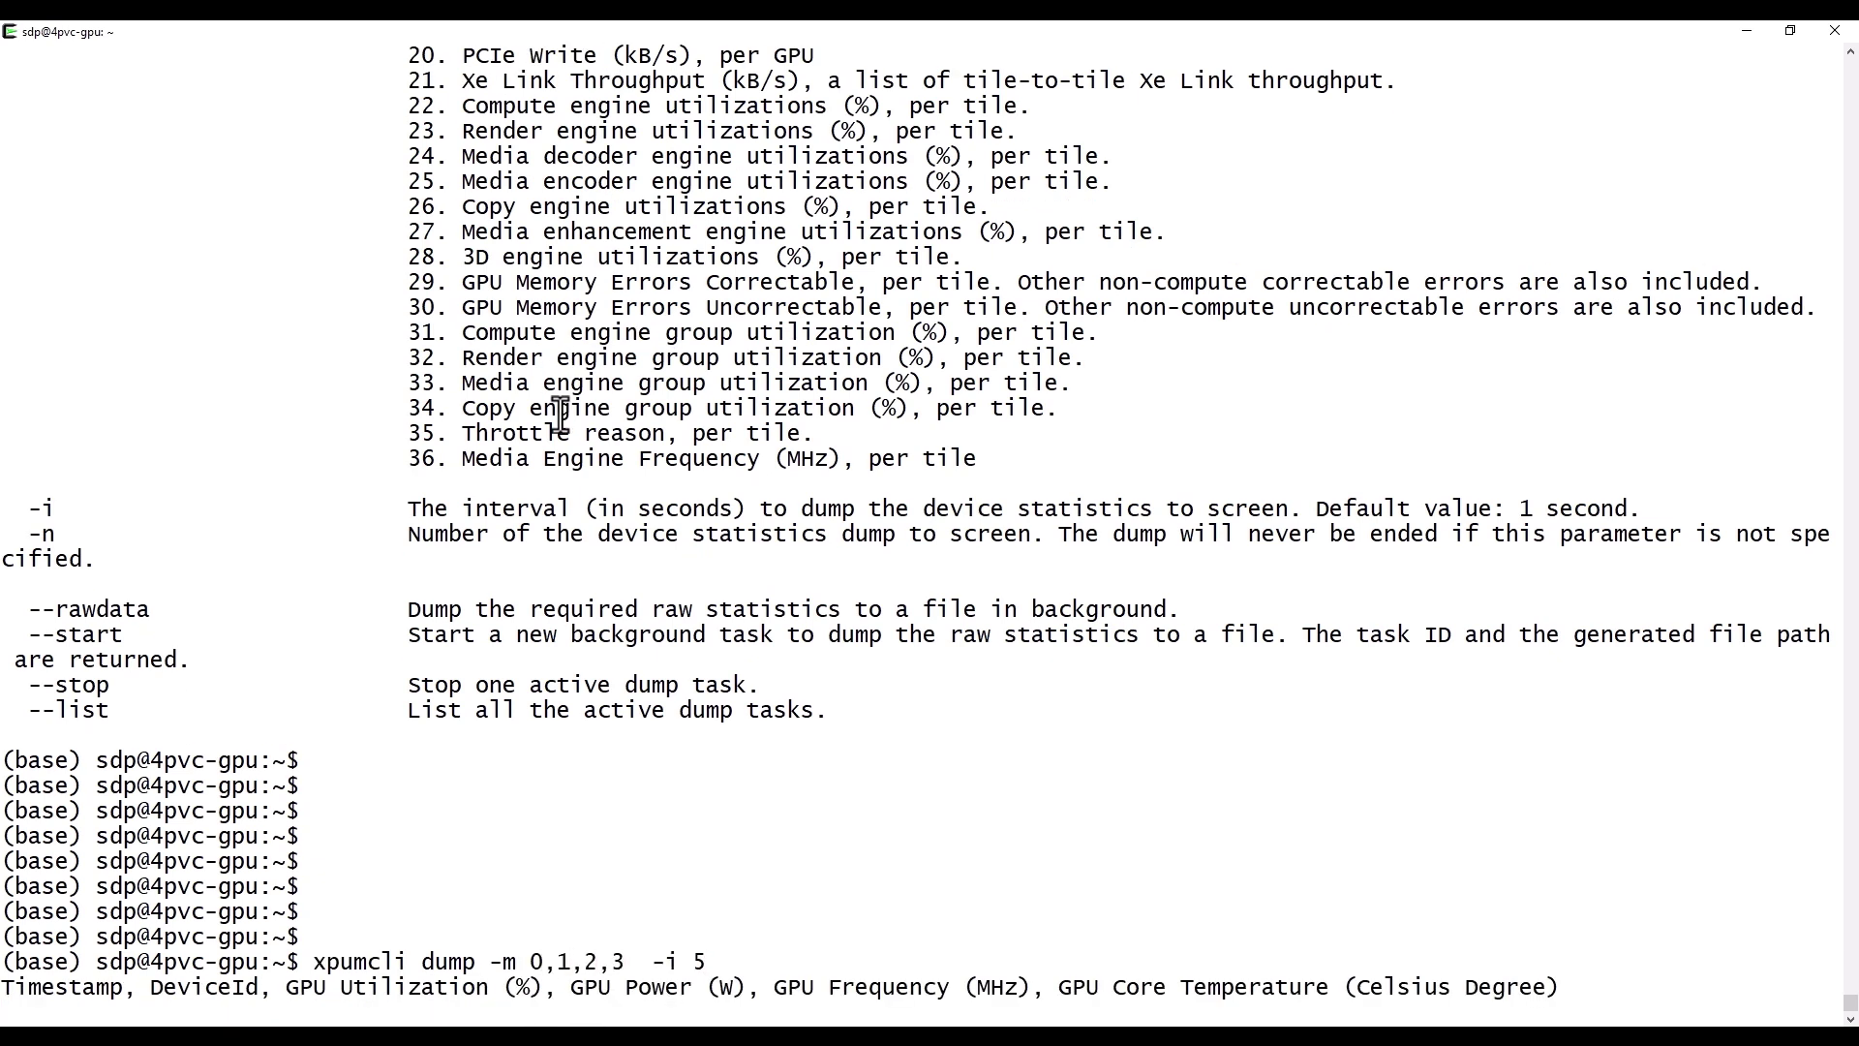
key("ctrl+l")
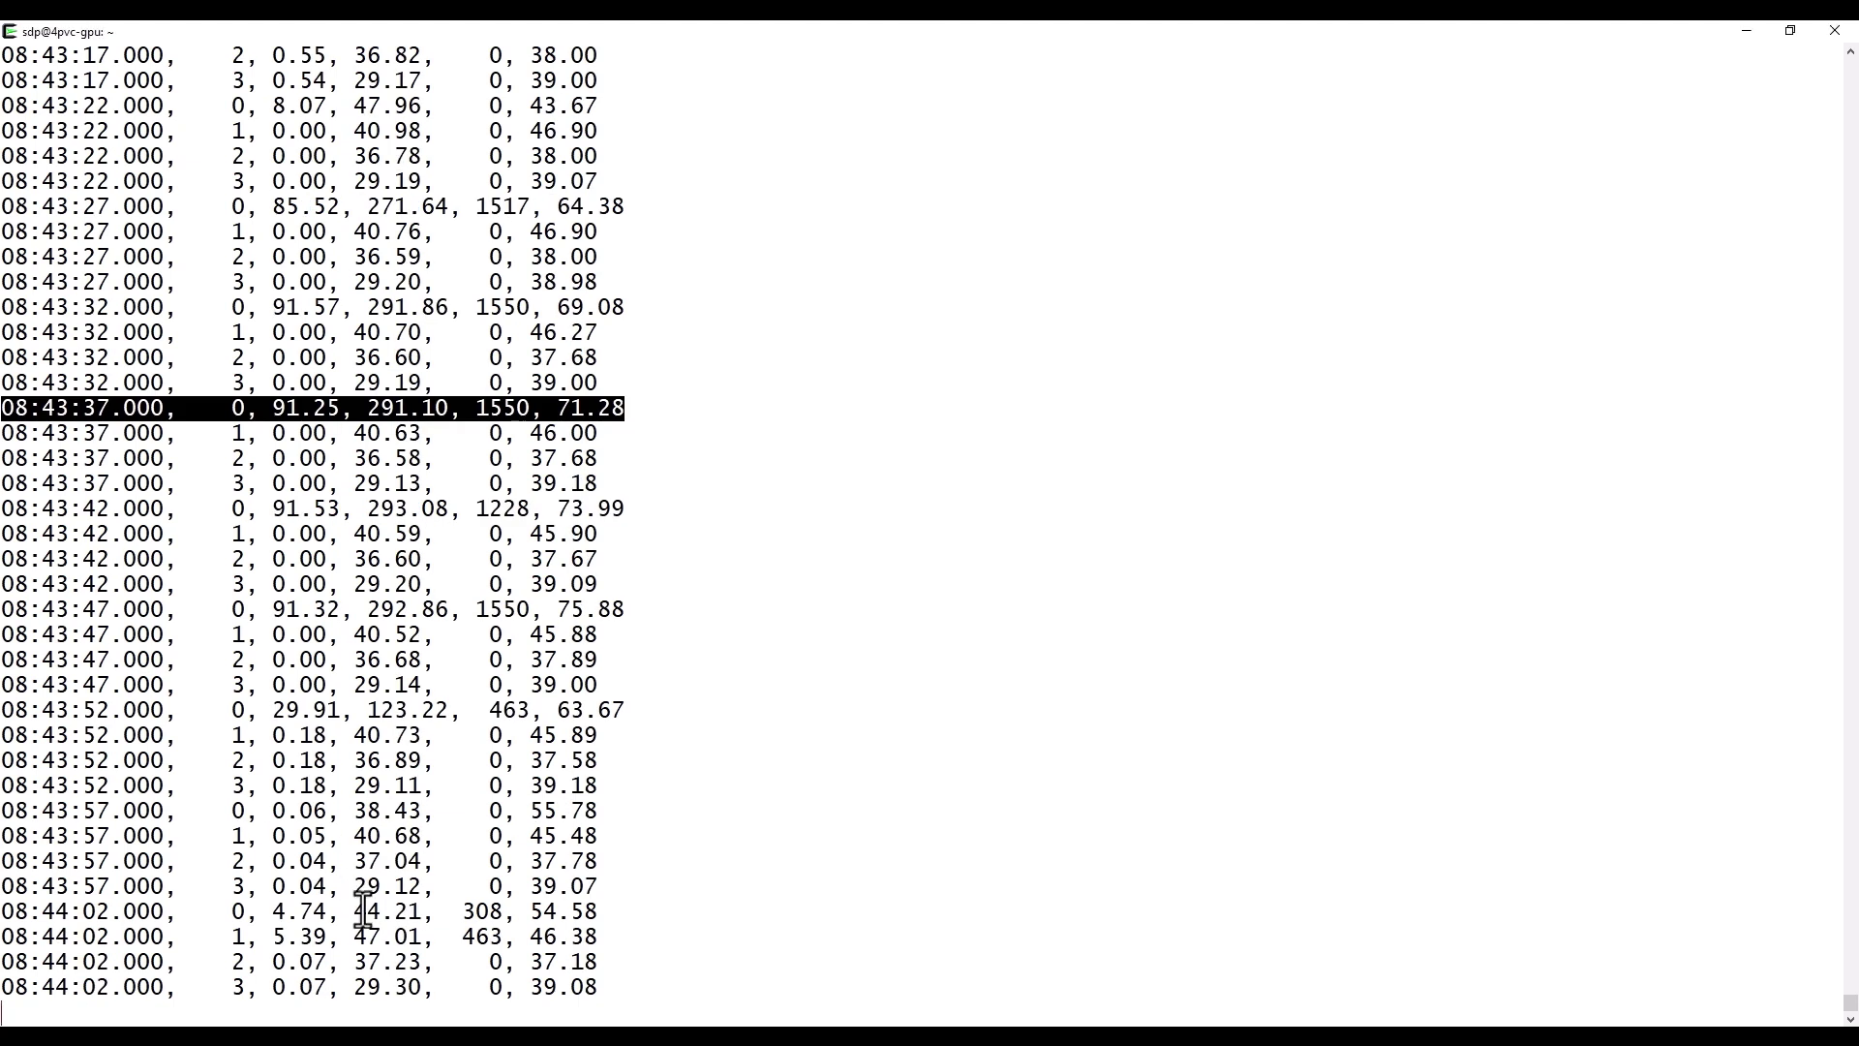
triple_click(363, 910)
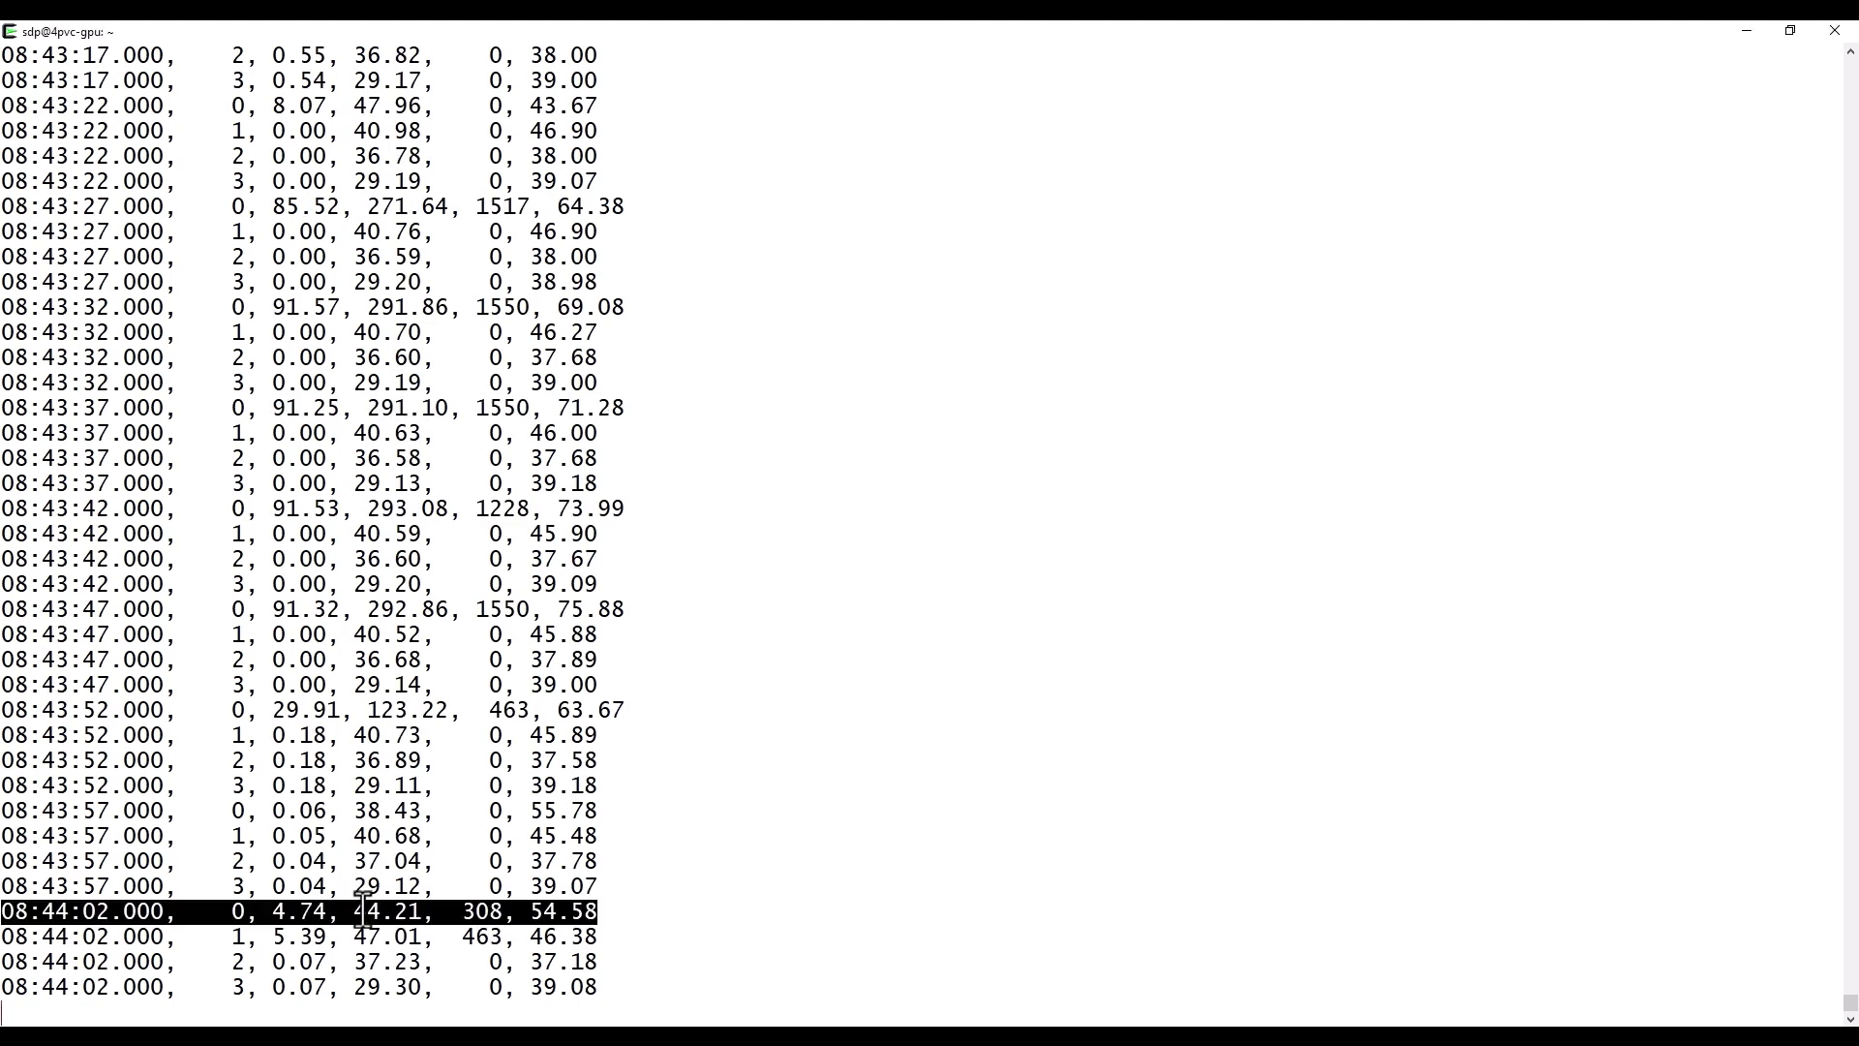
triple_click(329, 910)
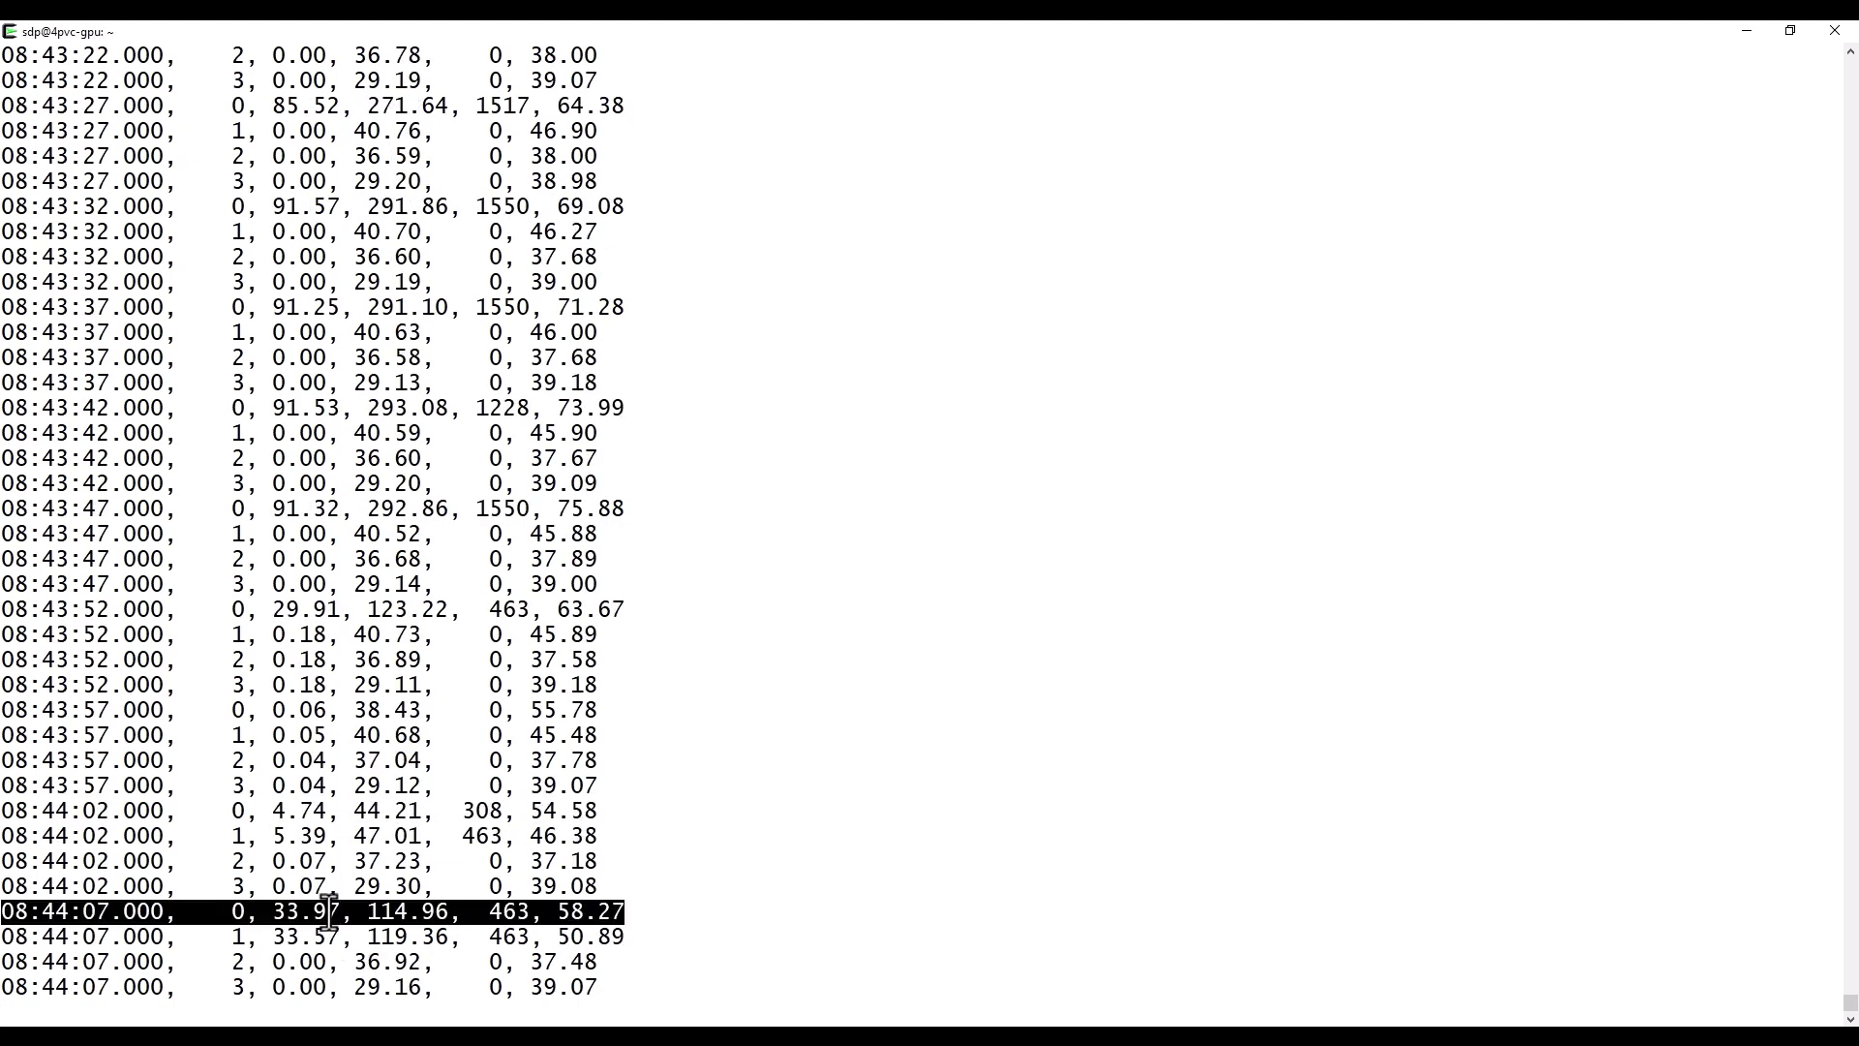
triple_click(325, 920)
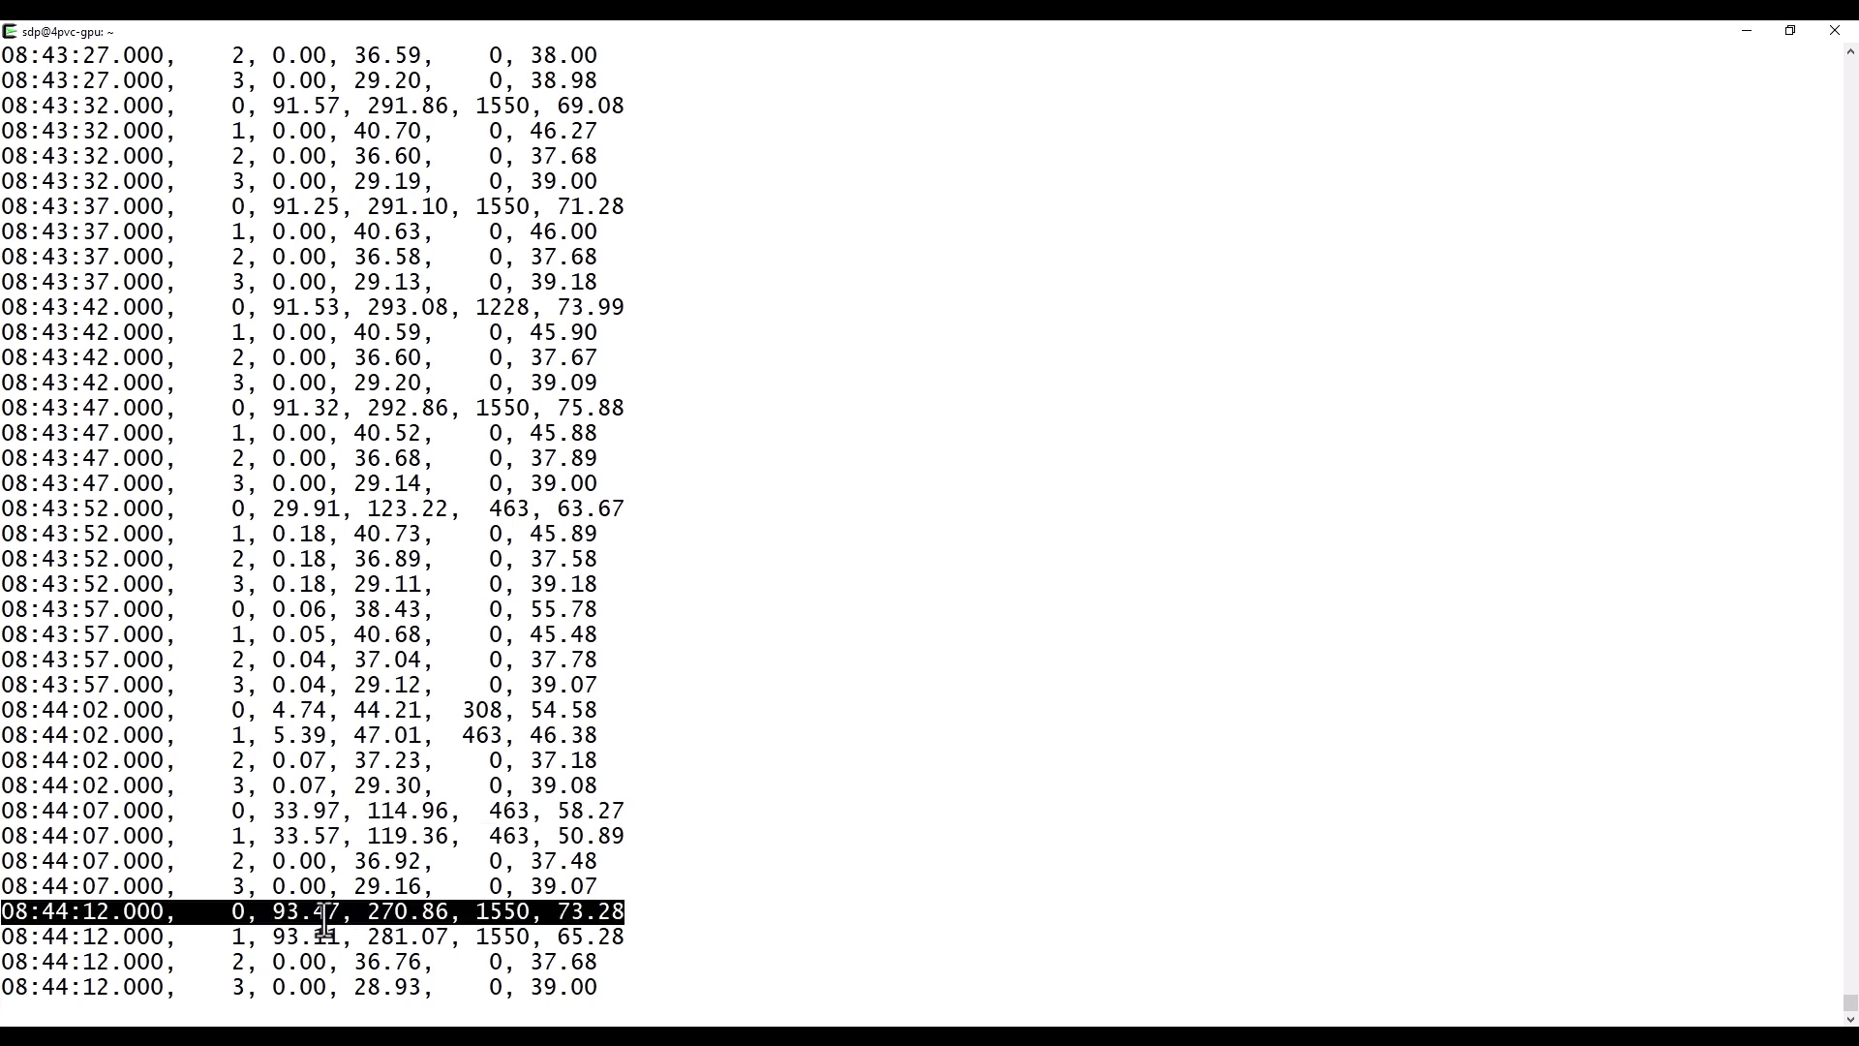
left_click_drag(325, 920, 327, 937)
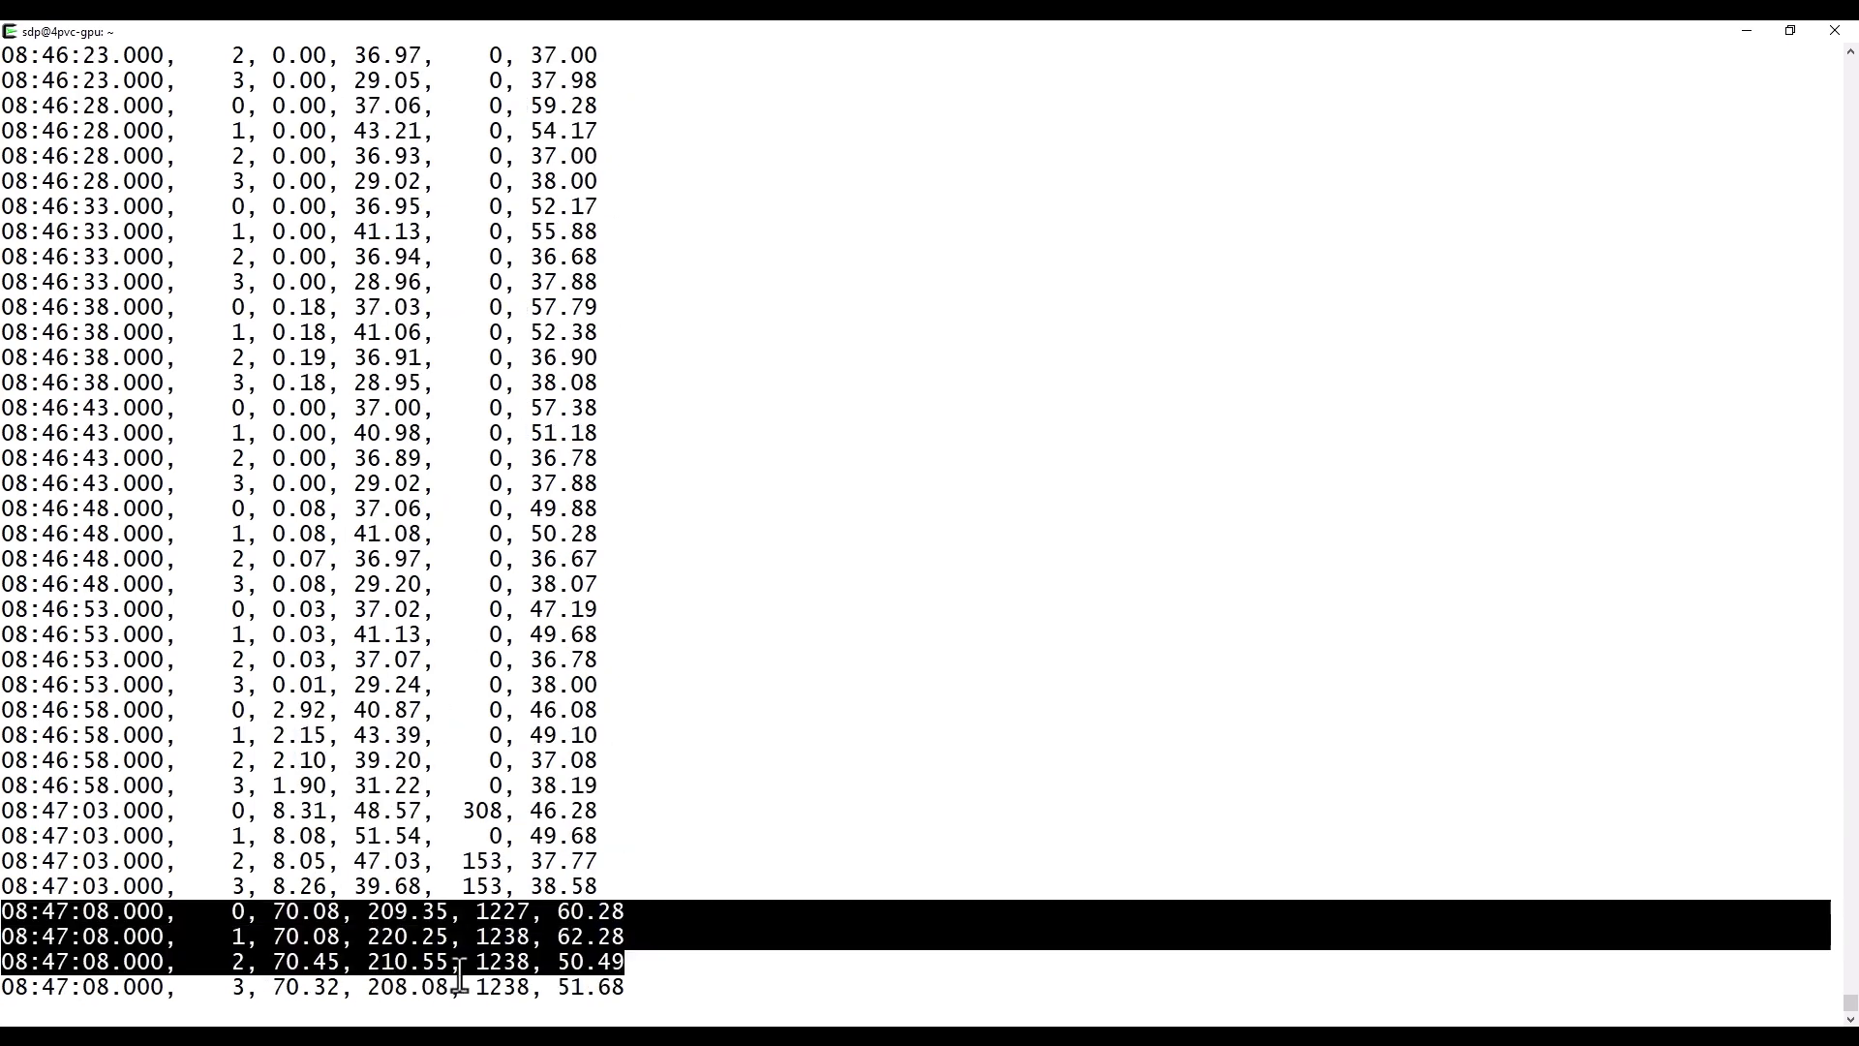
left_click_drag(625, 986, 758, 988)
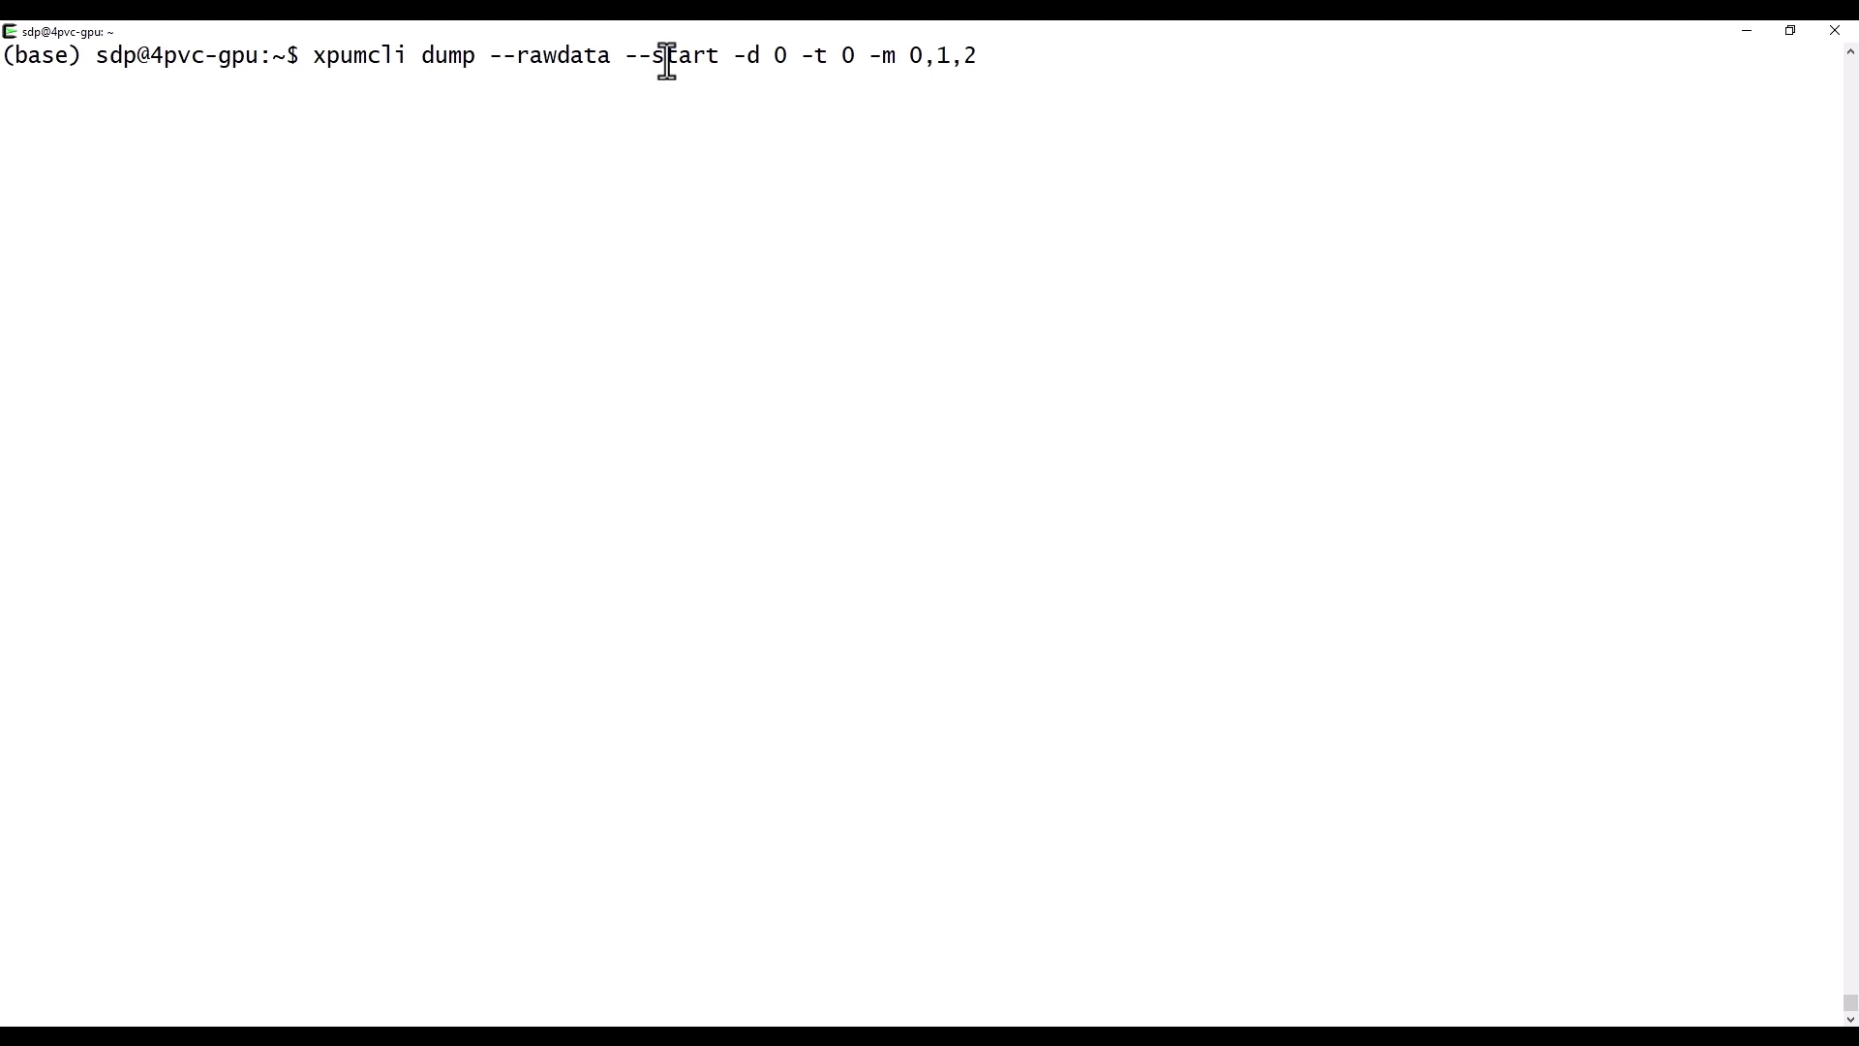
Step: Start raw-data dump task with xpumcli dump --rawdata --start -d 0 -t 0 -m 0,1,2
double_click(665, 55)
left_click_drag(734, 56, 971, 59)
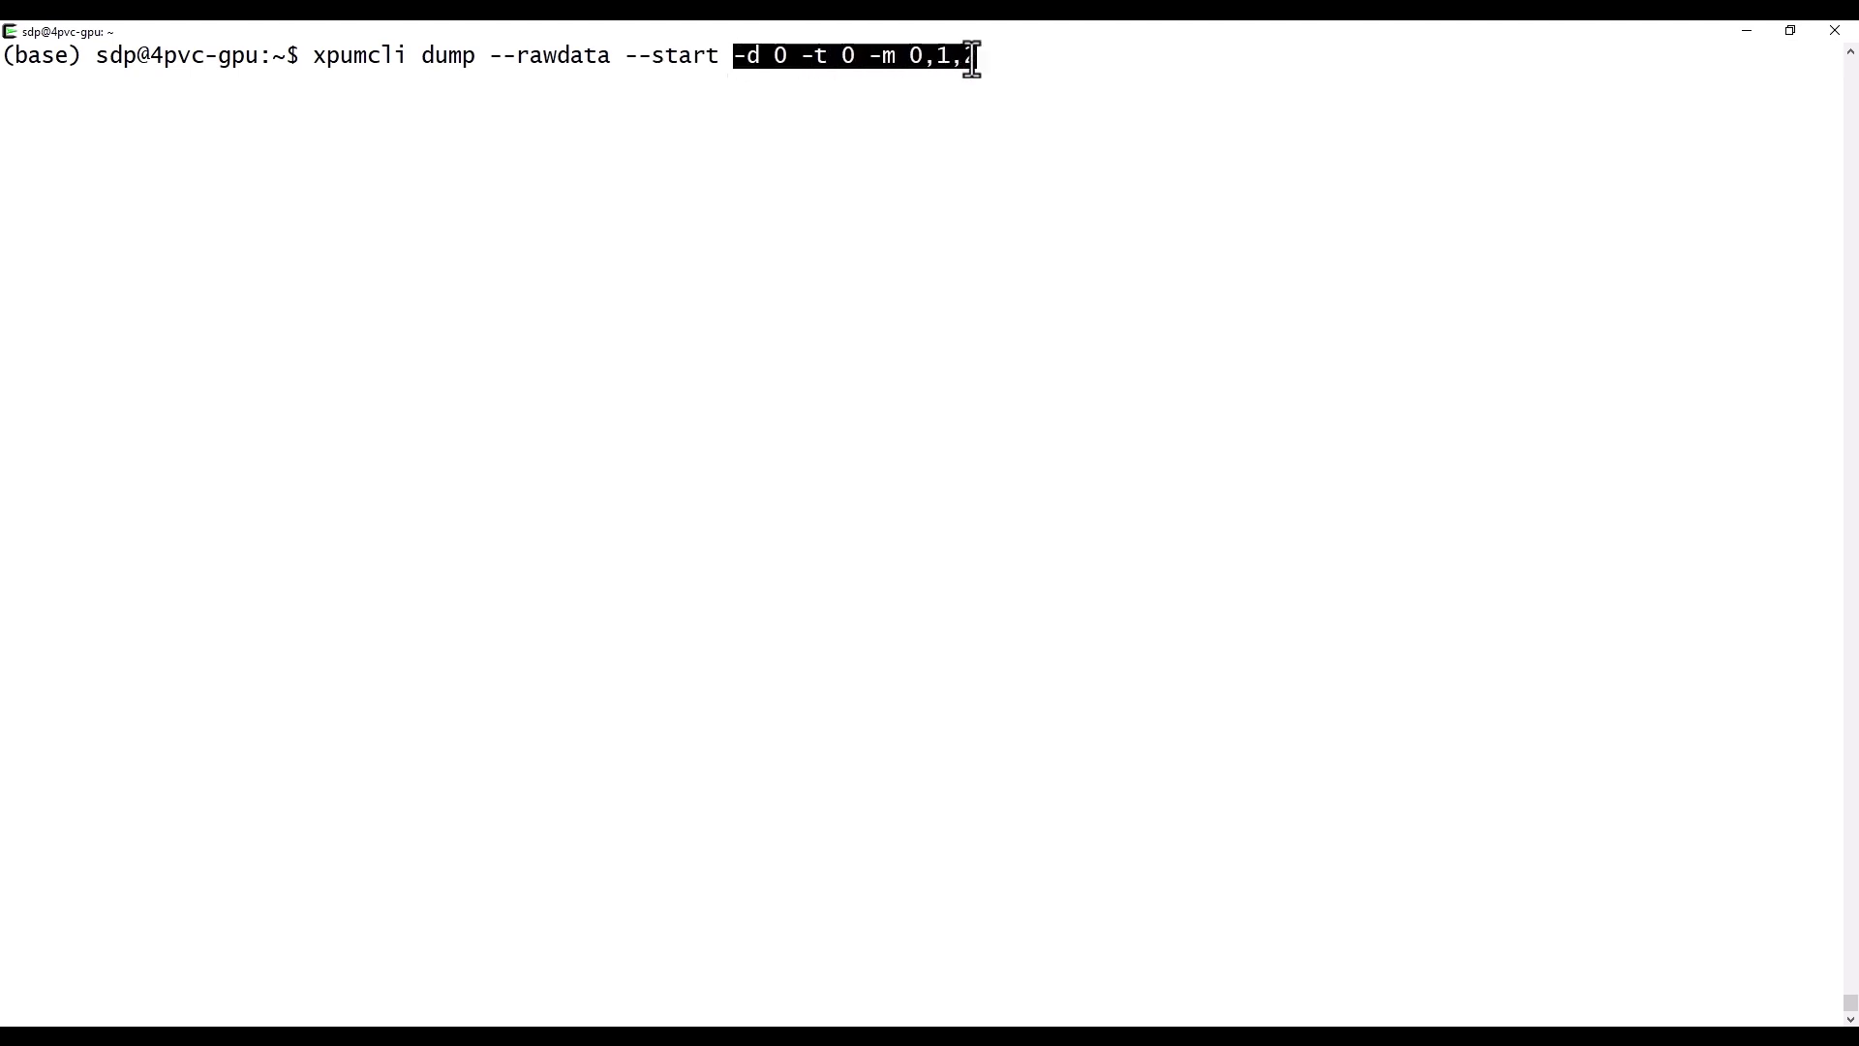
key("Return")
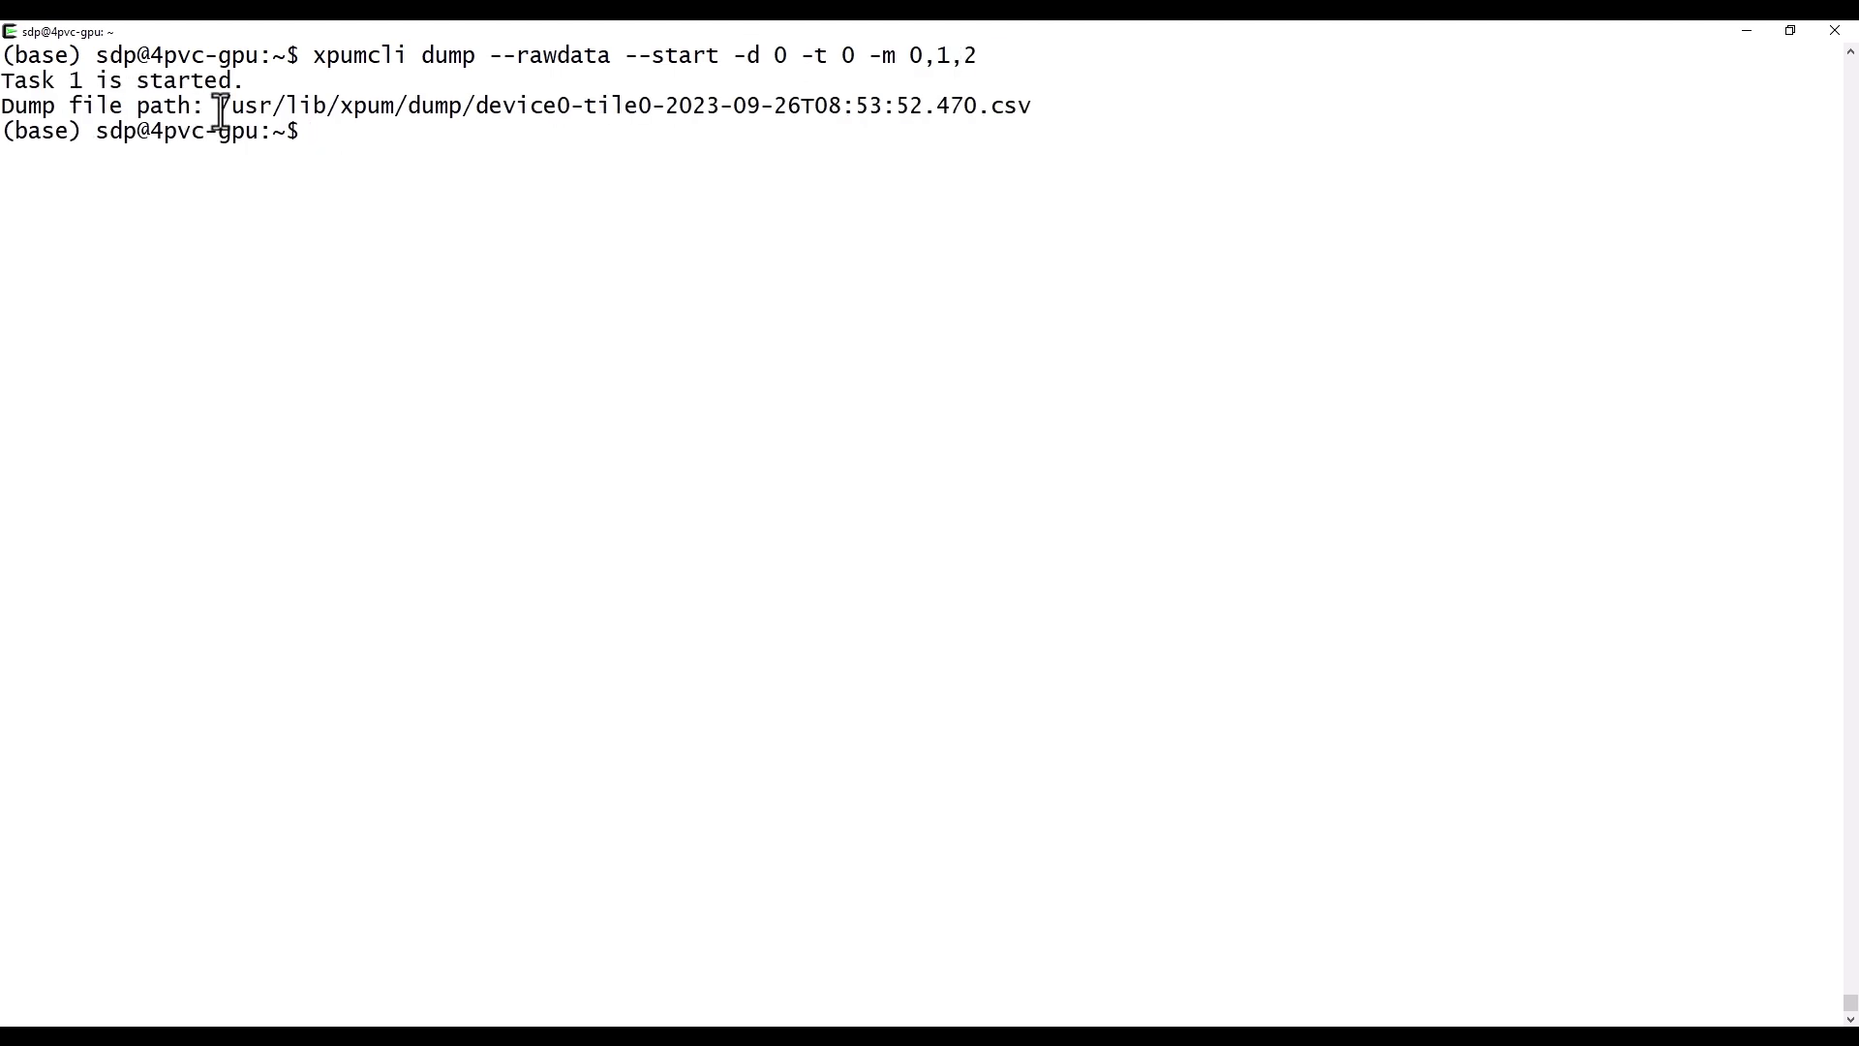
Step: Follow the reported CSV dump file with tail -f, then stop following and clear the screen
left_click_drag(221, 106, 1026, 106)
type("tail -f")
right_click(912, 387)
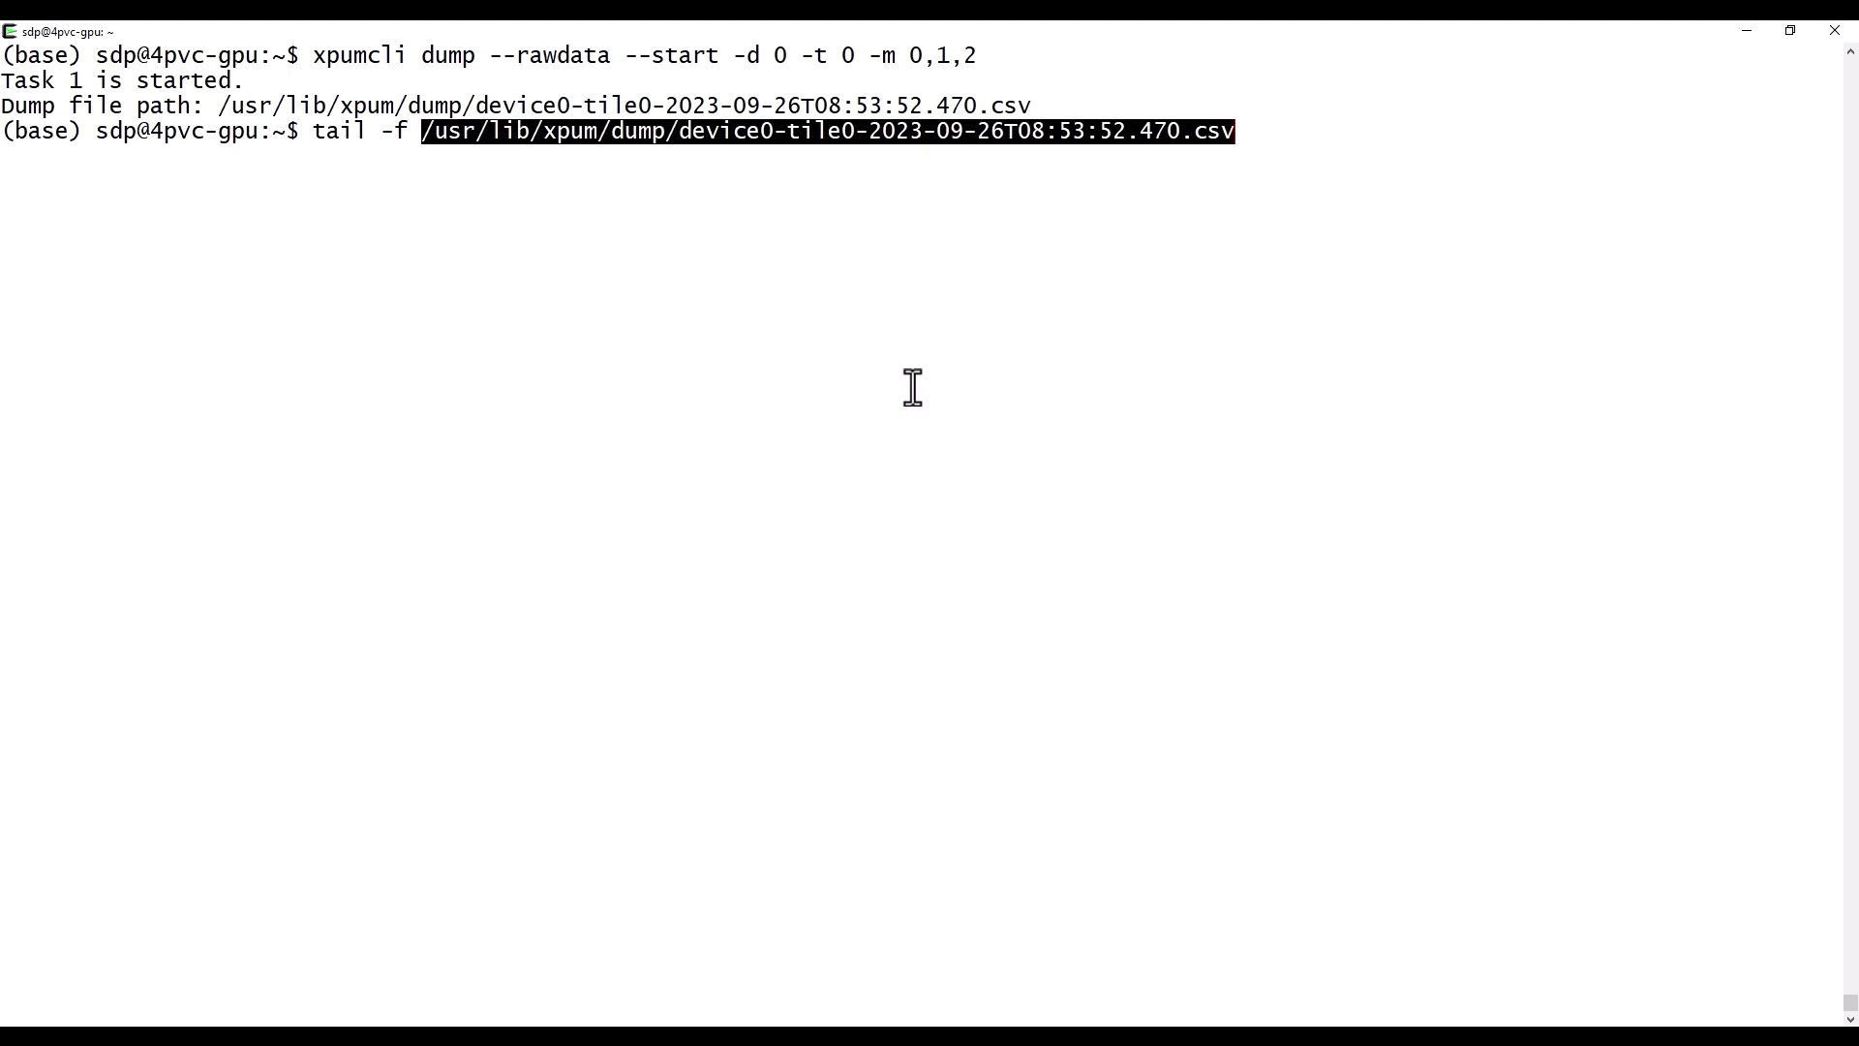
key("Return")
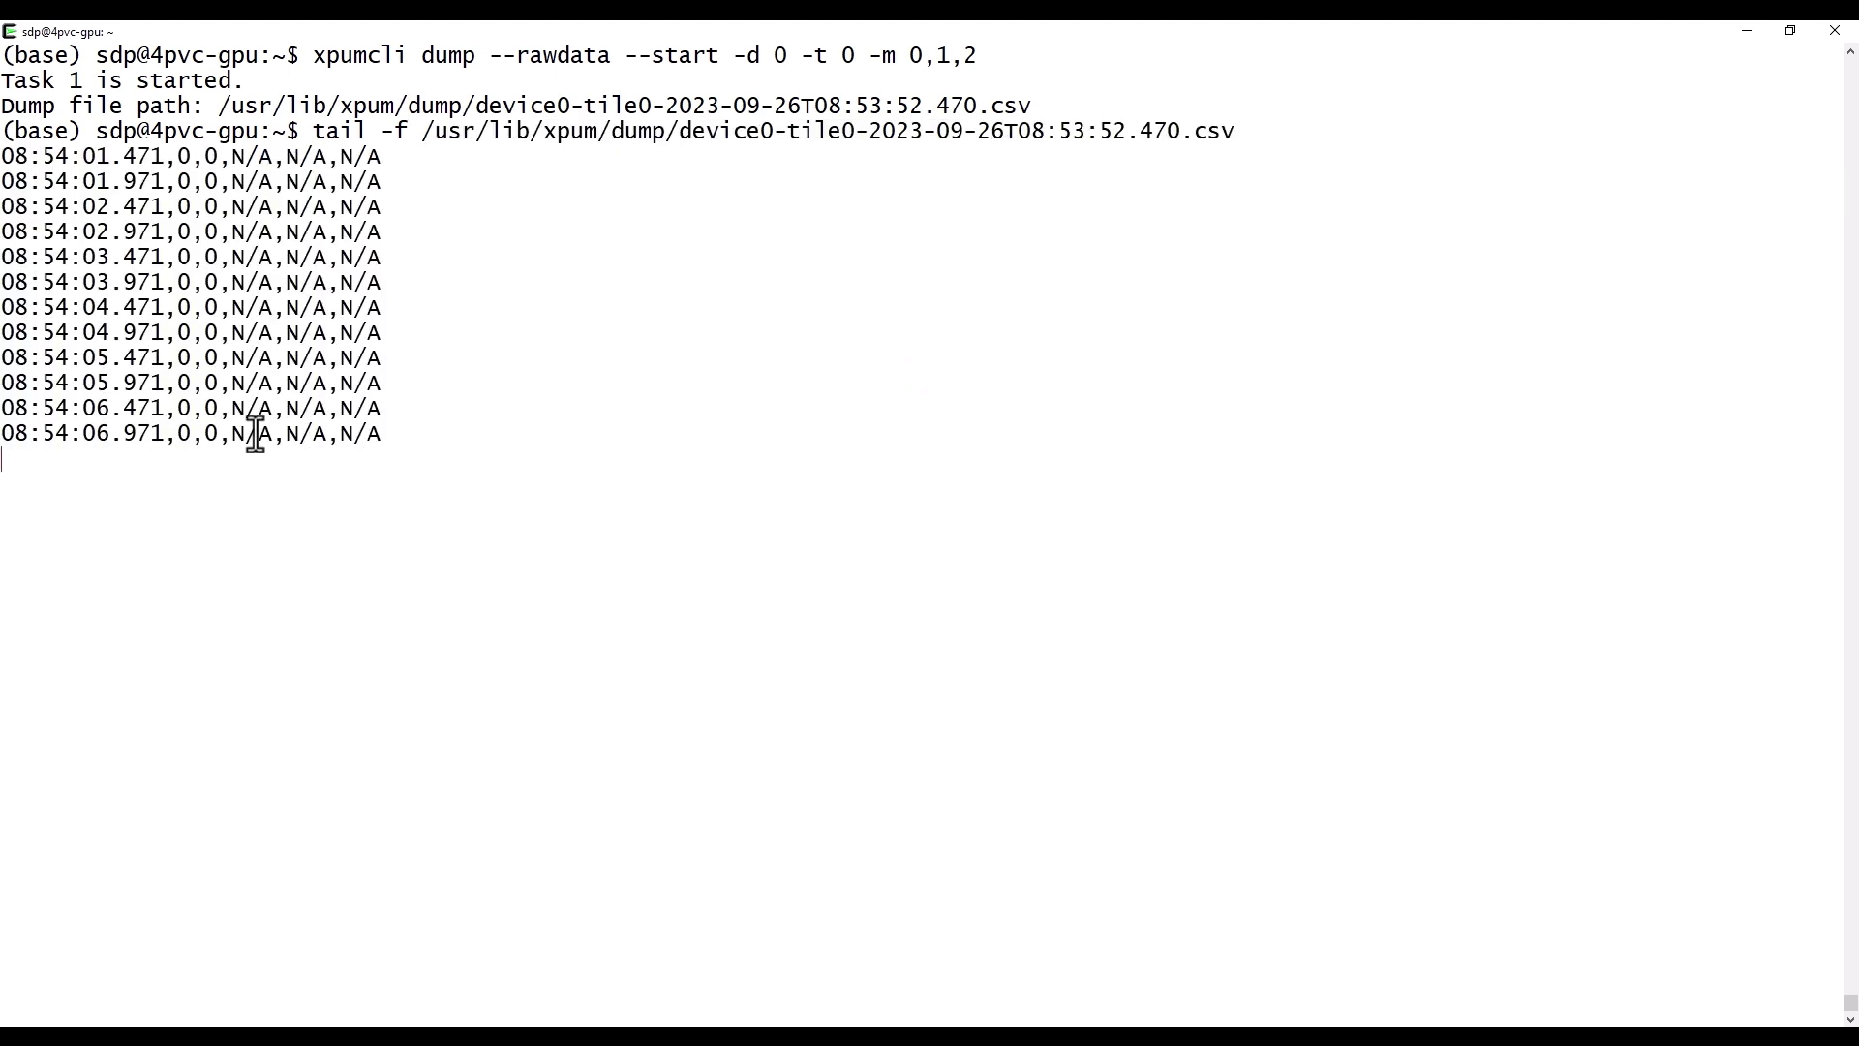
key("ctrl+c")
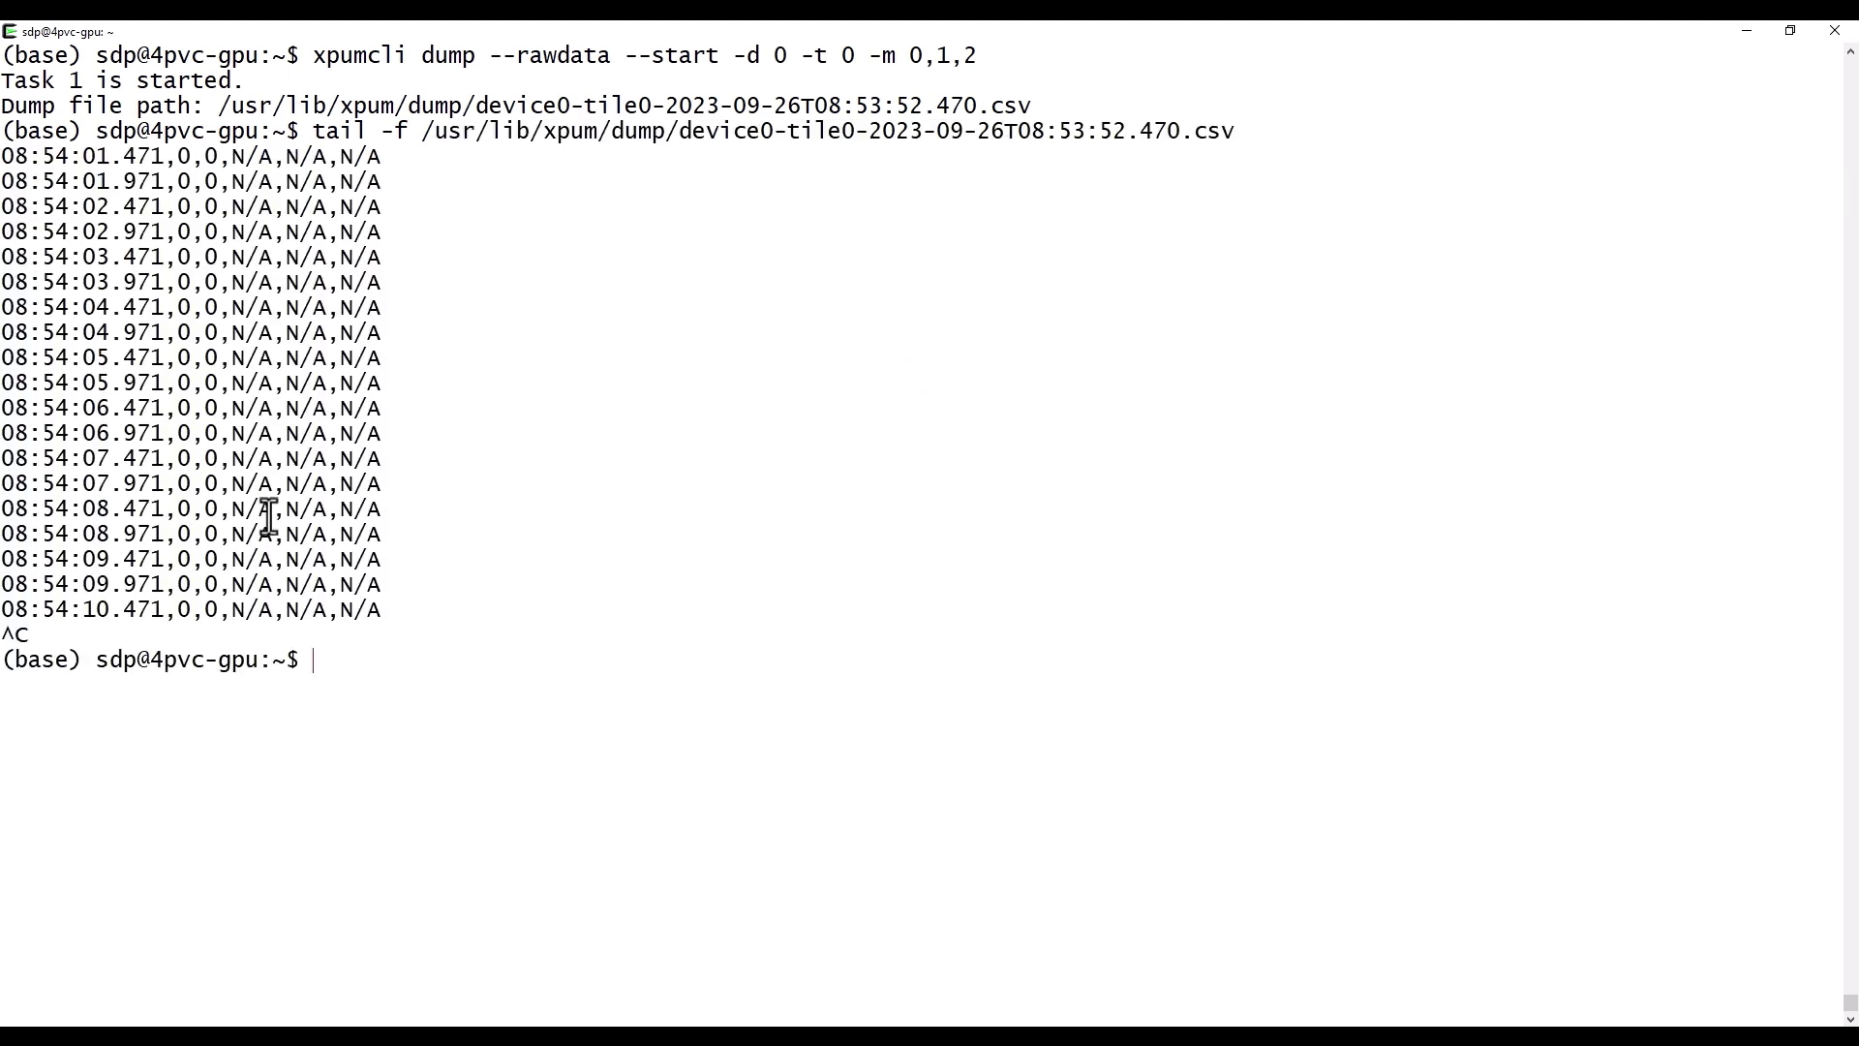
key("ctrl+l")
Step: List raw-data dump tasks, then stop task 1 with xpumcli dump --rawdata --stop 1
type("xpumcli dump --rawdata --list")
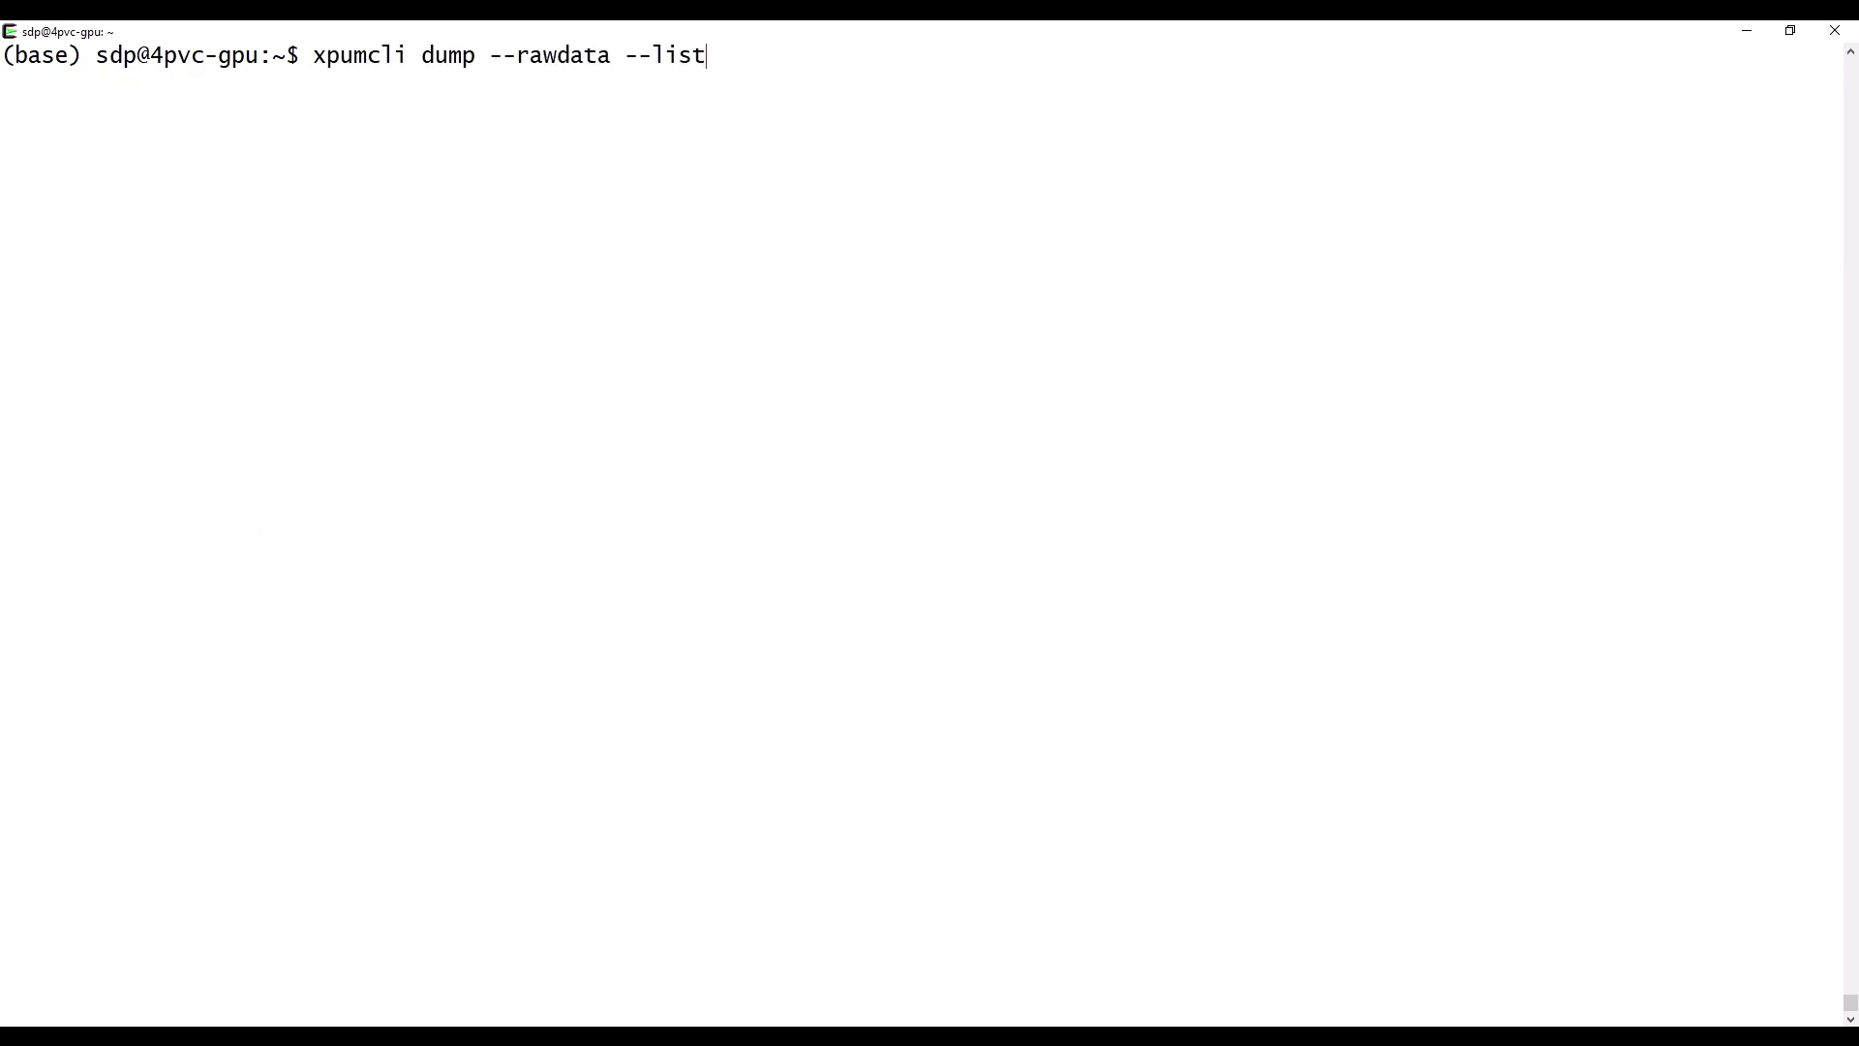
key("Return")
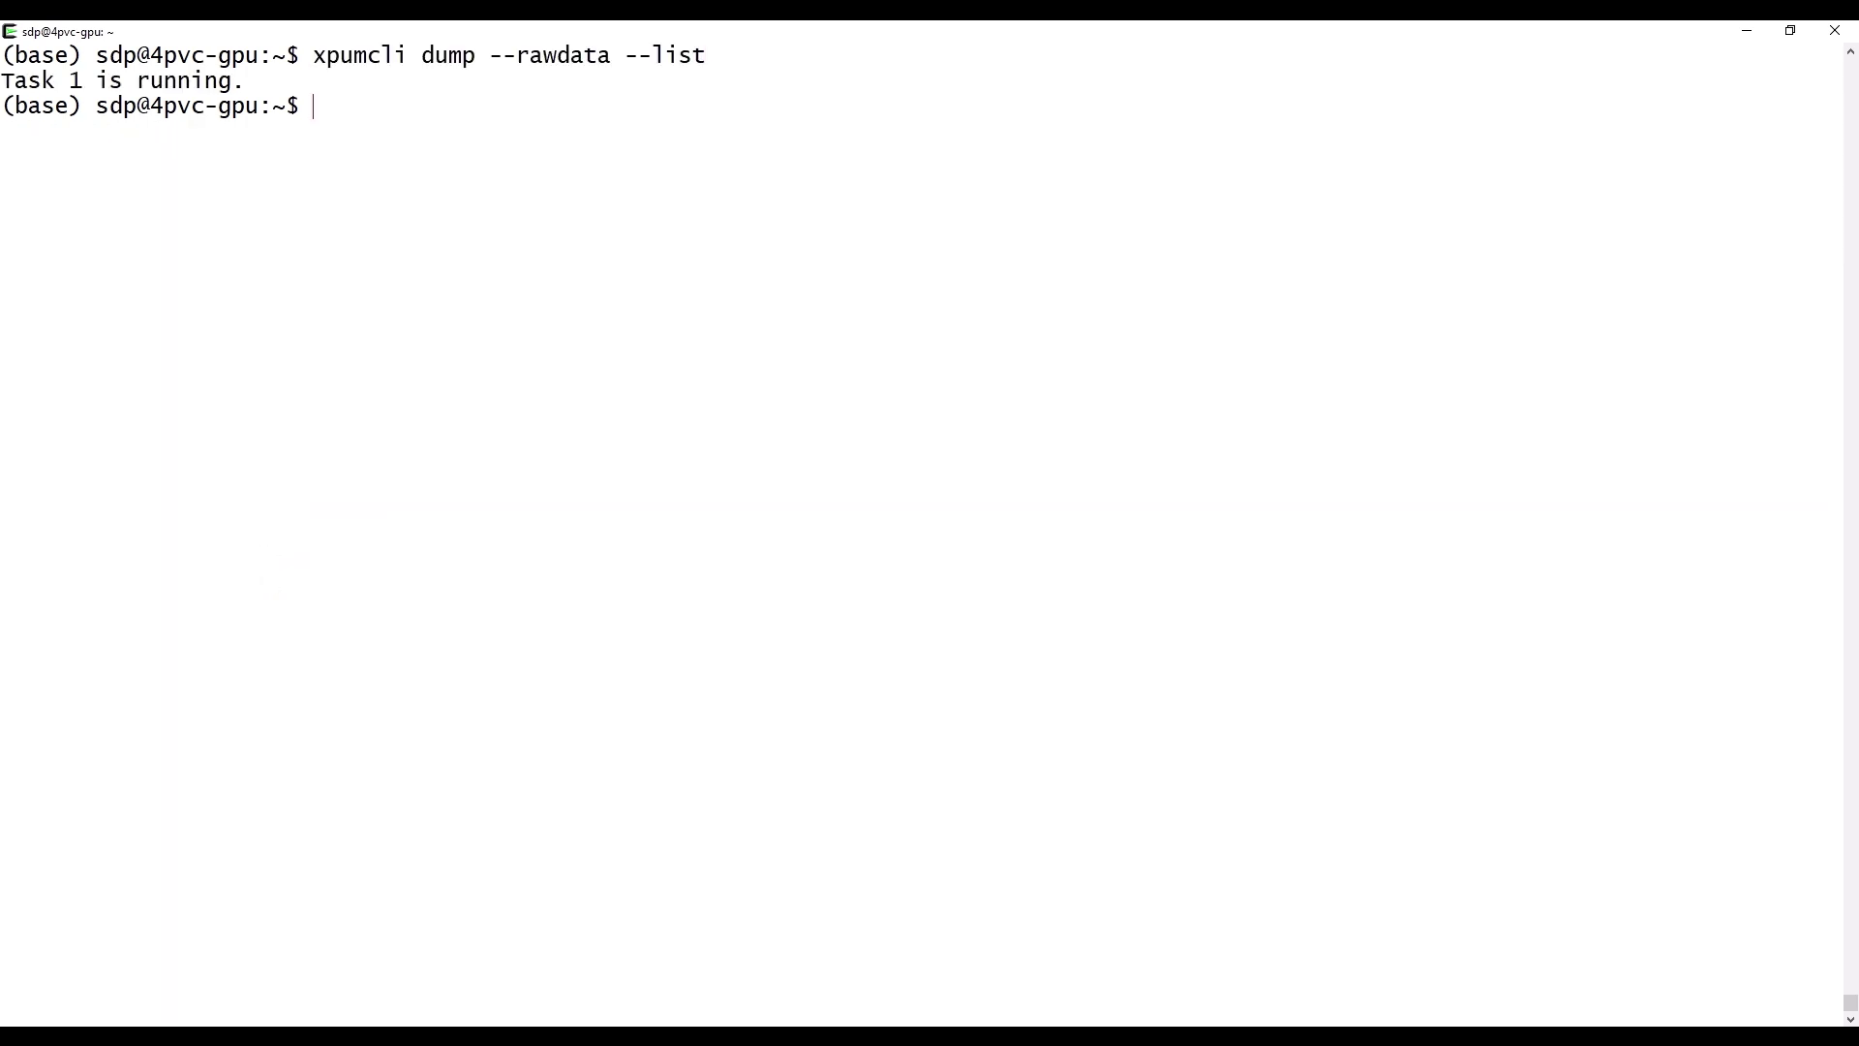
type("xpumcli dump --rawdata --stop 1")
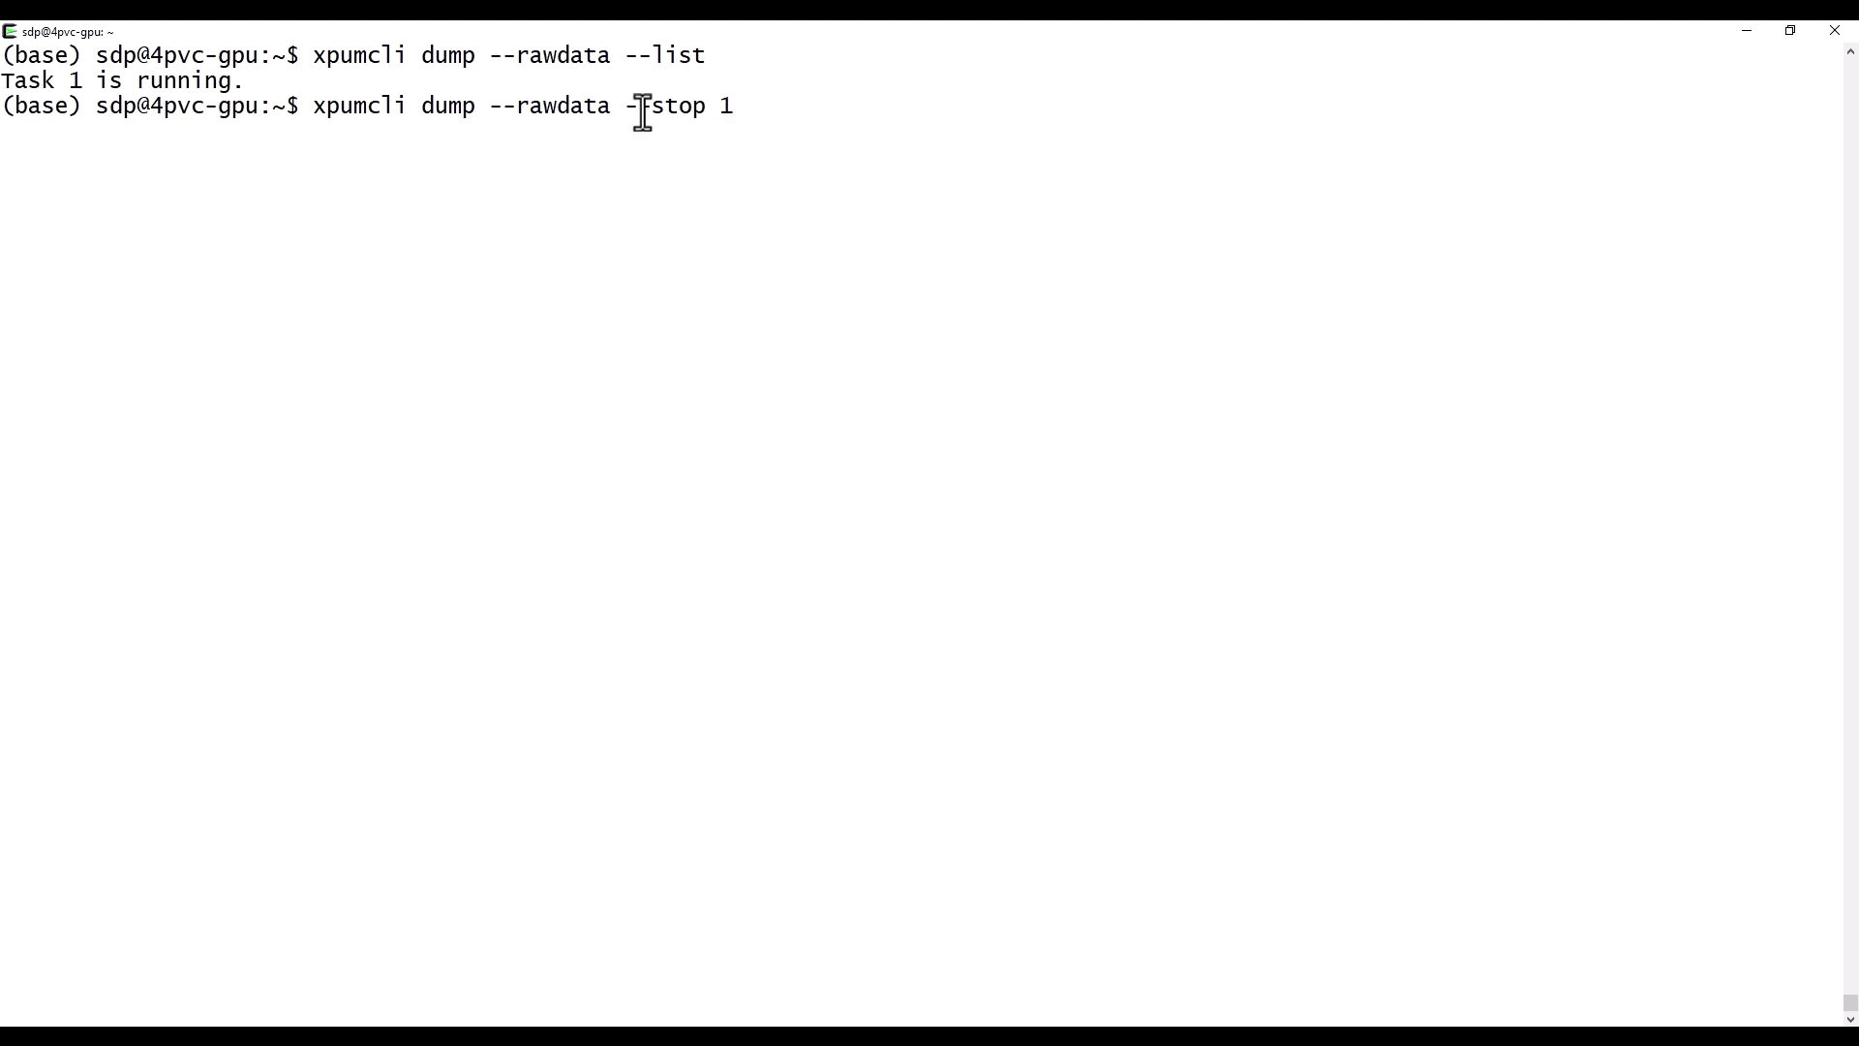
left_click_drag(625, 105, 721, 87)
key("Return")
triple_click(206, 160)
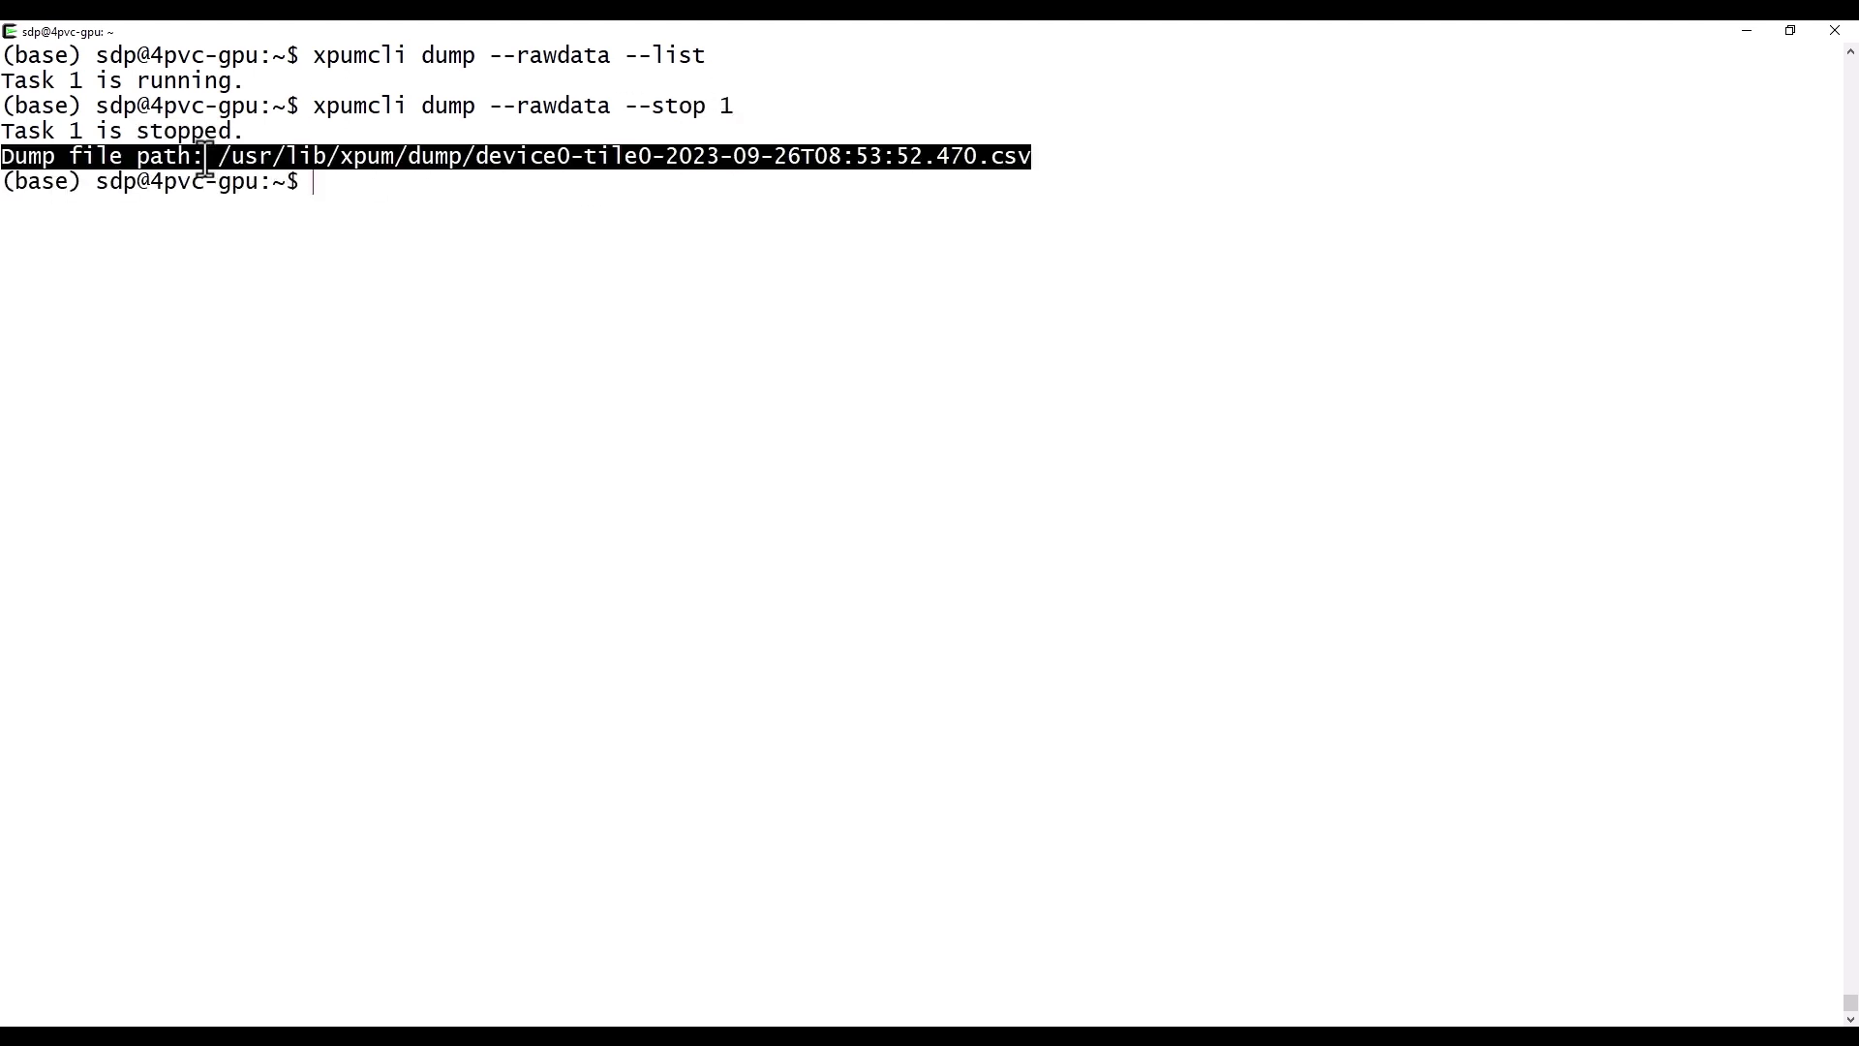
left_click(281, 269)
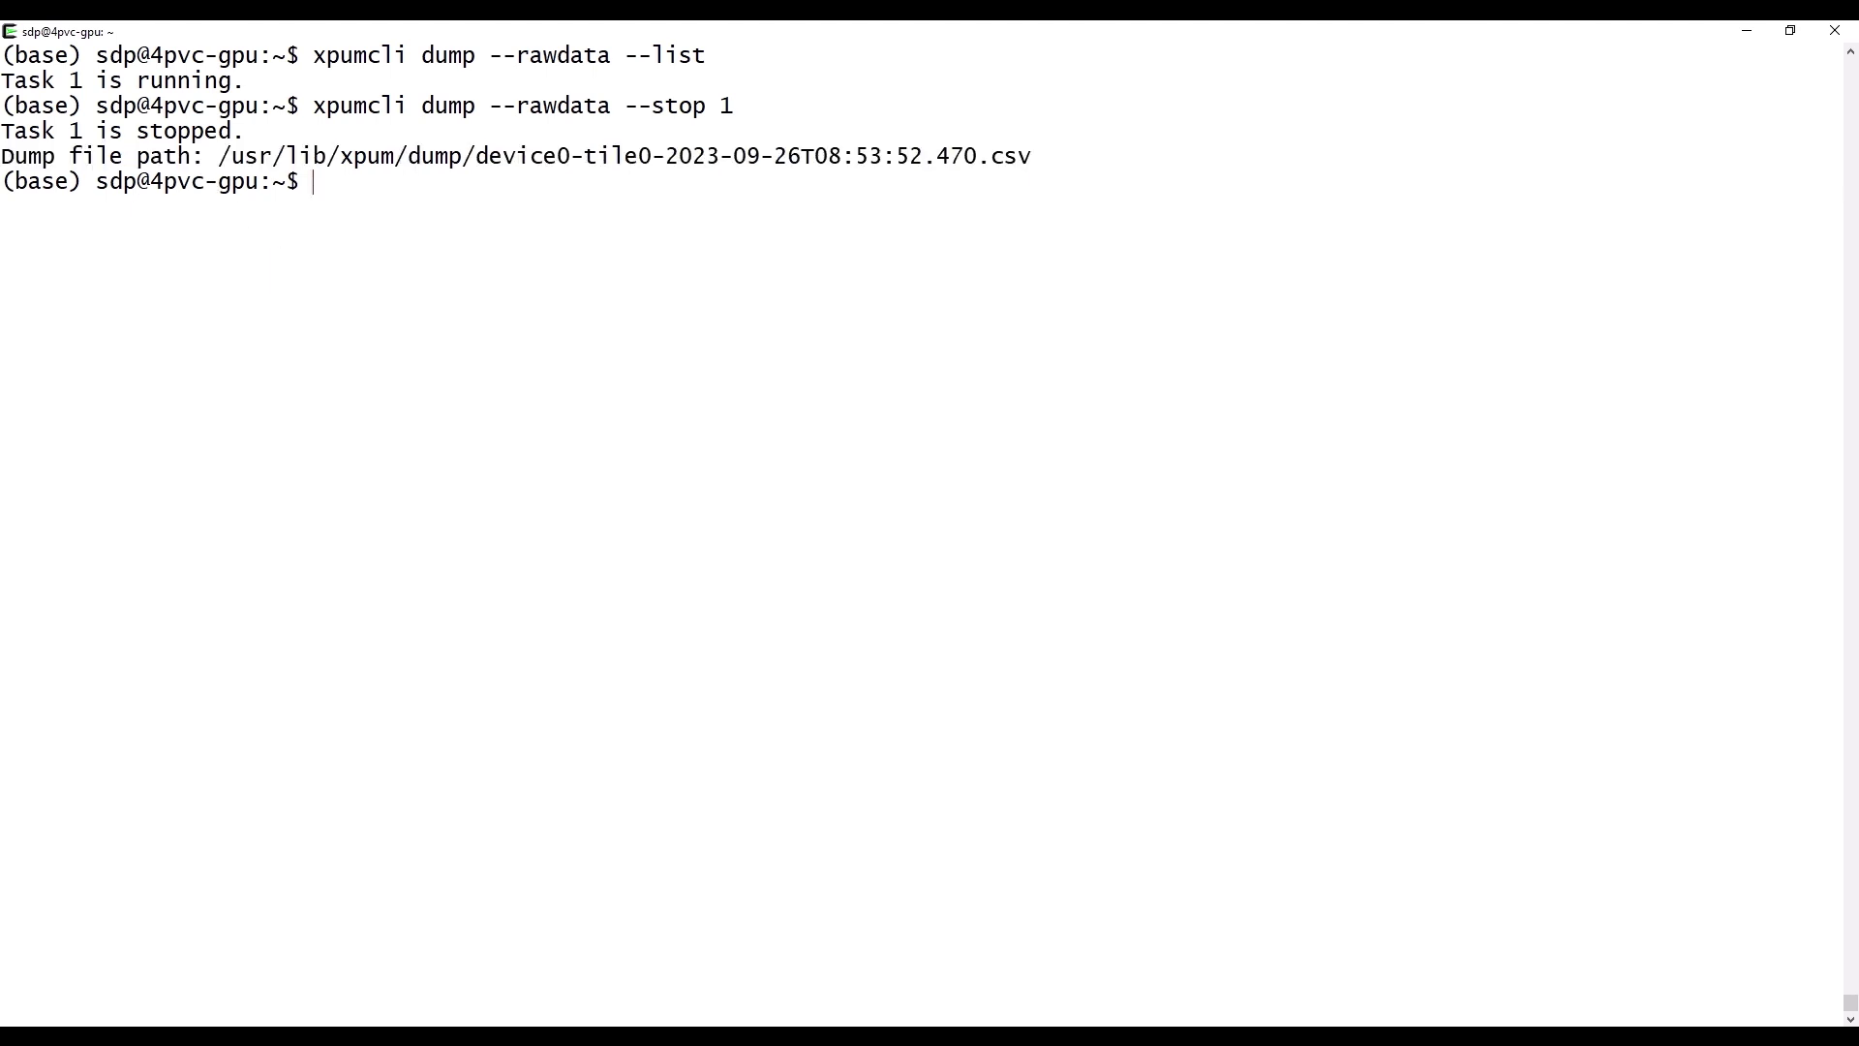